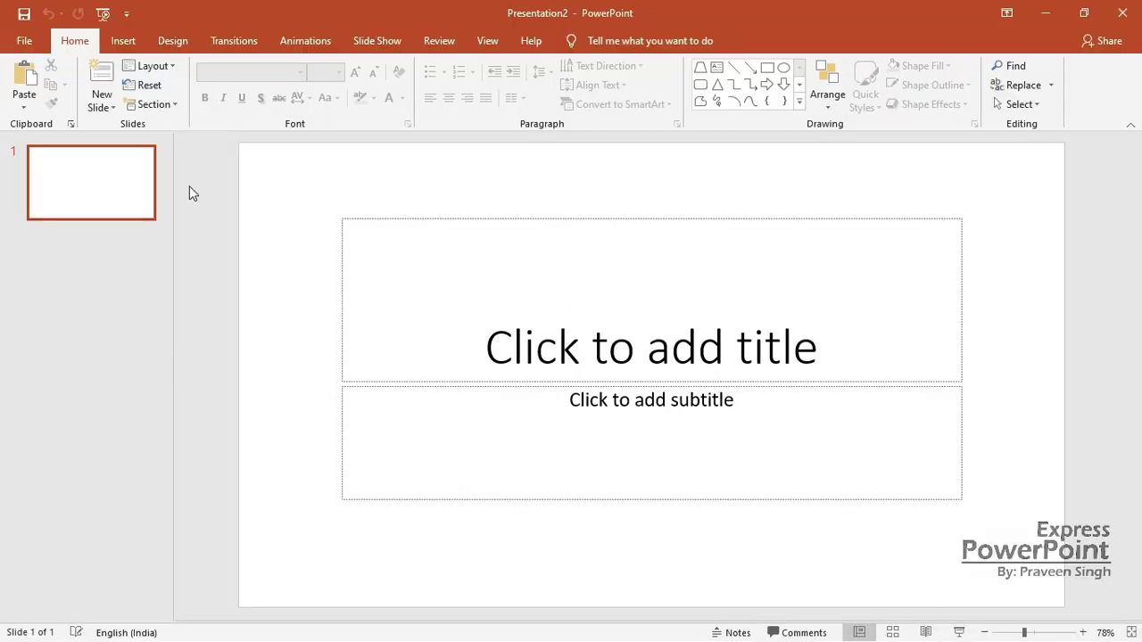
Switch the slide to the Blank layout and set the slide size to Widescreen (16:9).
{"action": "left_click", "coordinate": [173, 66]}
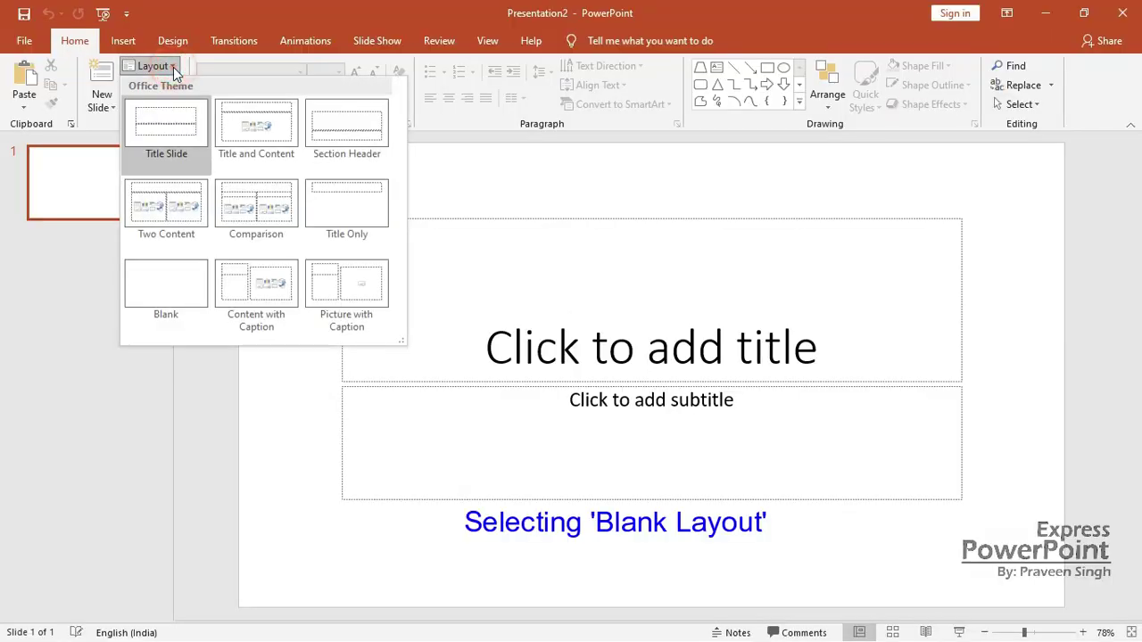
{"action": "left_click", "coordinate": [185, 271]}
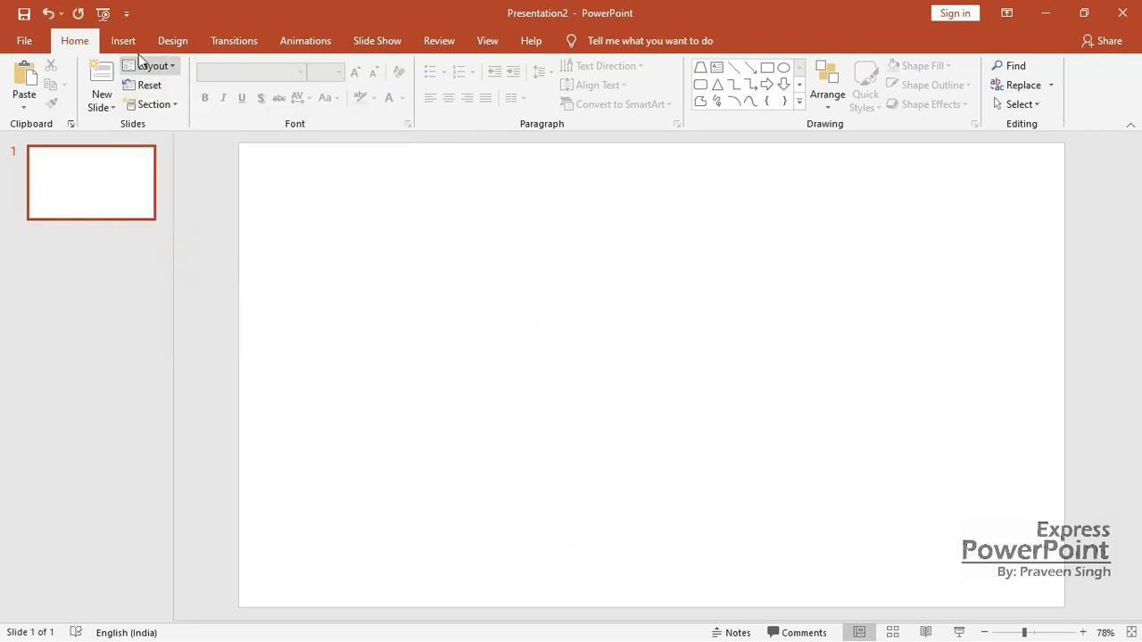
{"action": "left_click", "coordinate": [165, 42]}
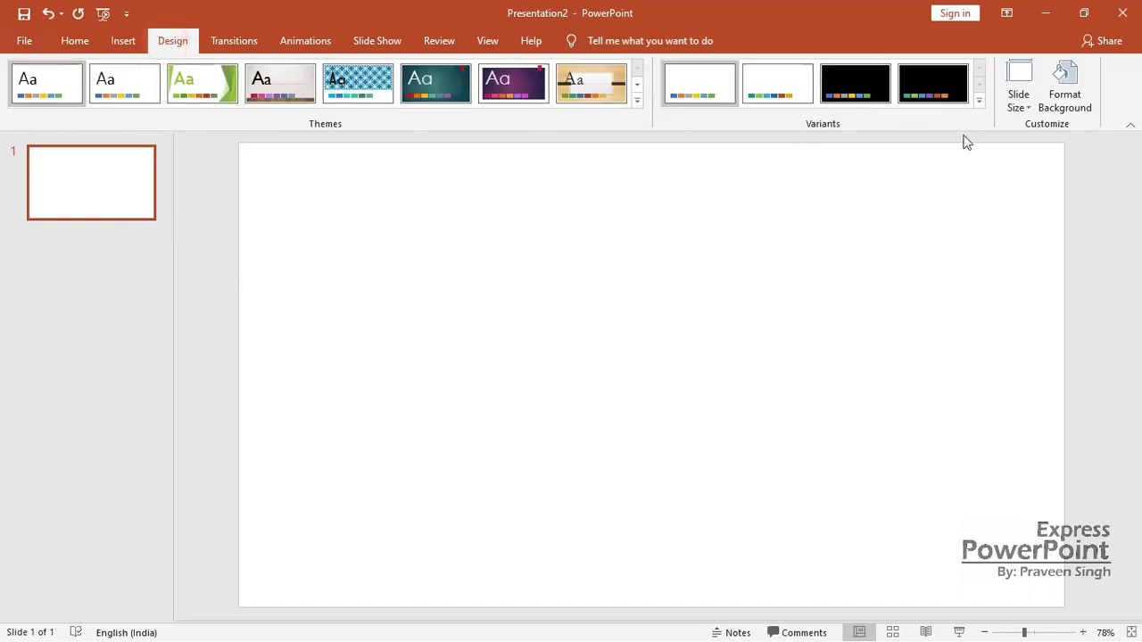
{"action": "left_click", "coordinate": [1035, 109]}
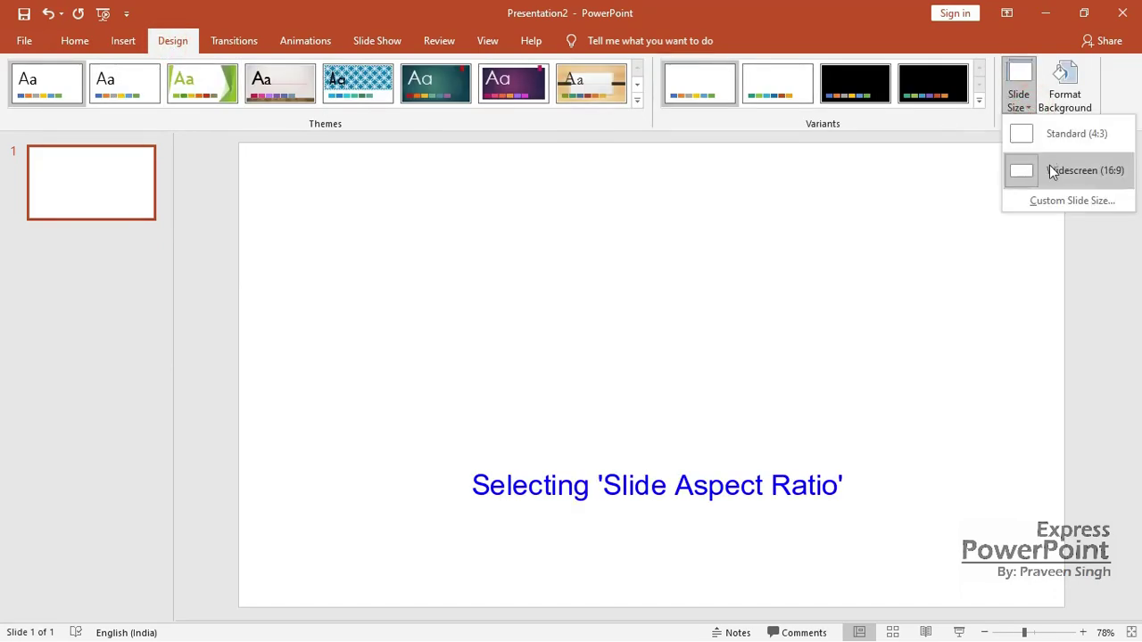
{"action": "left_click", "coordinate": [1049, 168]}
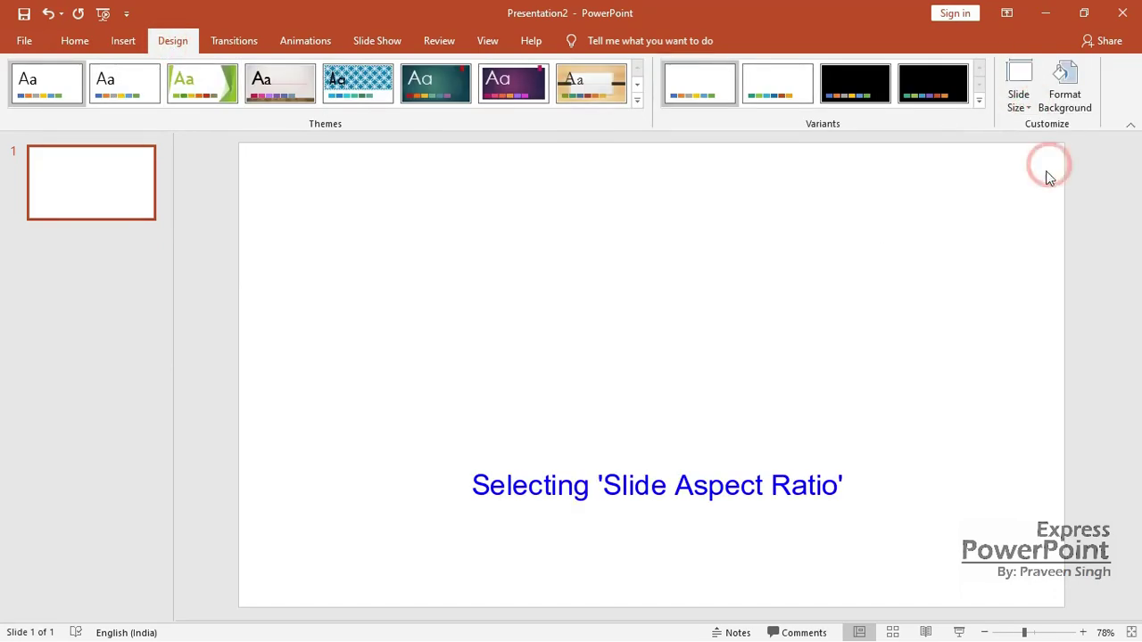
{"action": "left_click", "coordinate": [73, 43]}
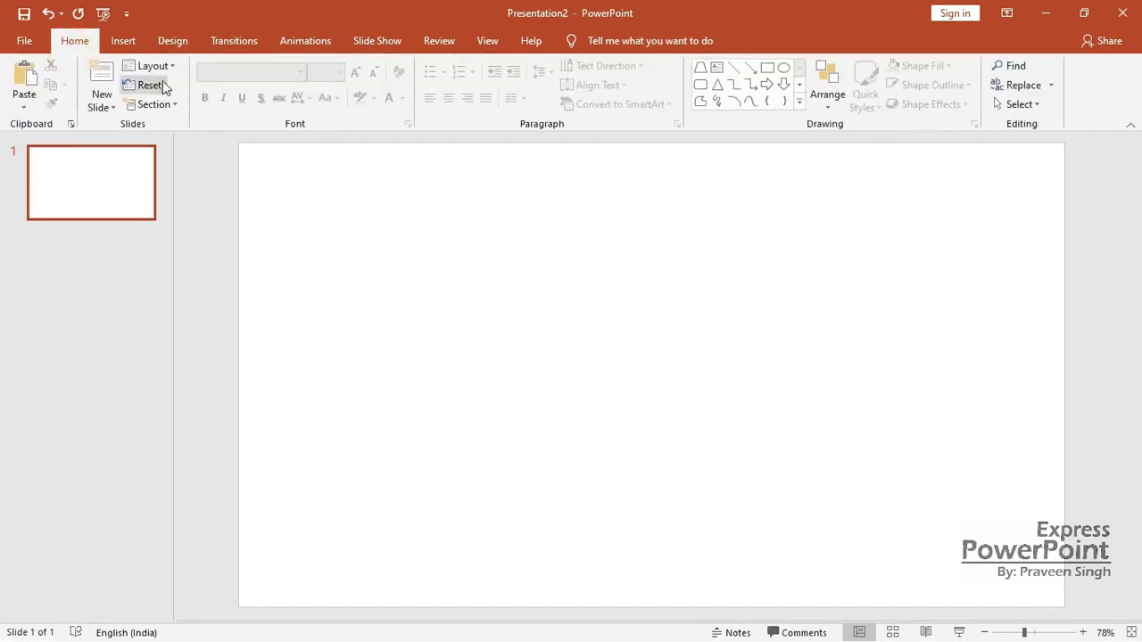
{"action": "left_click", "coordinate": [123, 41]}
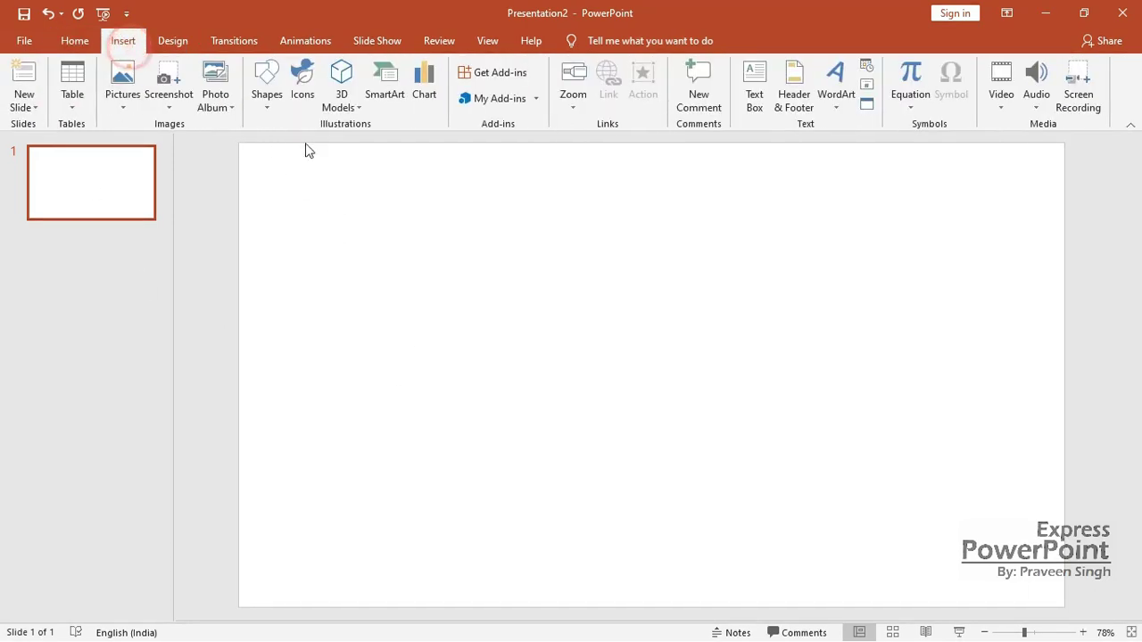
Draw a trapezoid near the slide's upper left and narrow its top edge.
{"action": "left_click", "coordinate": [266, 107]}
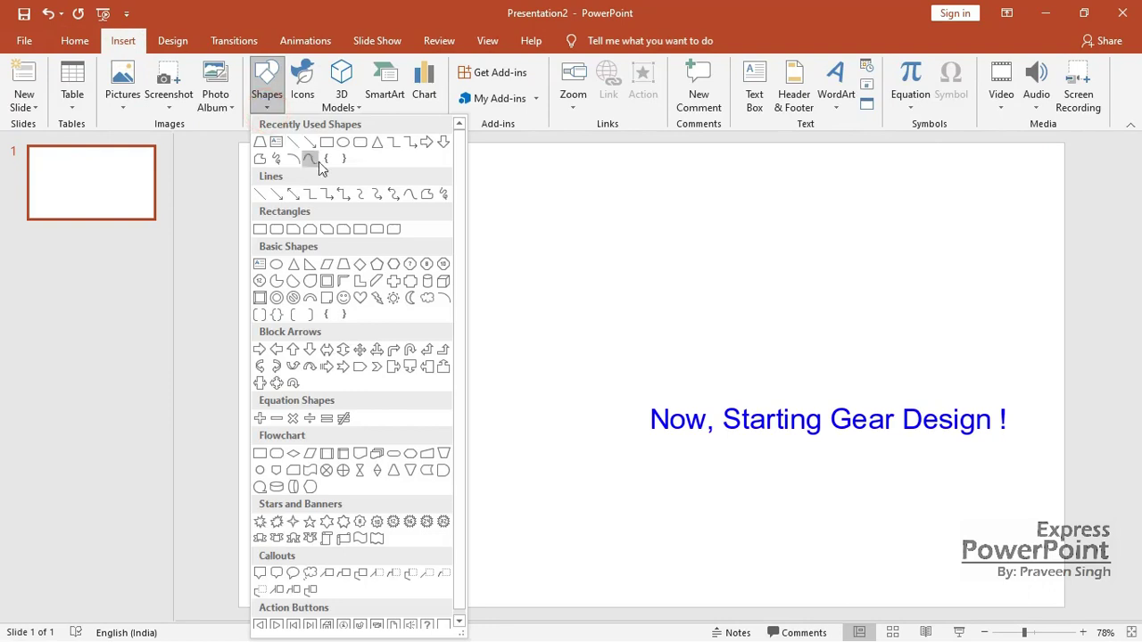
{"action": "left_click", "coordinate": [343, 265]}
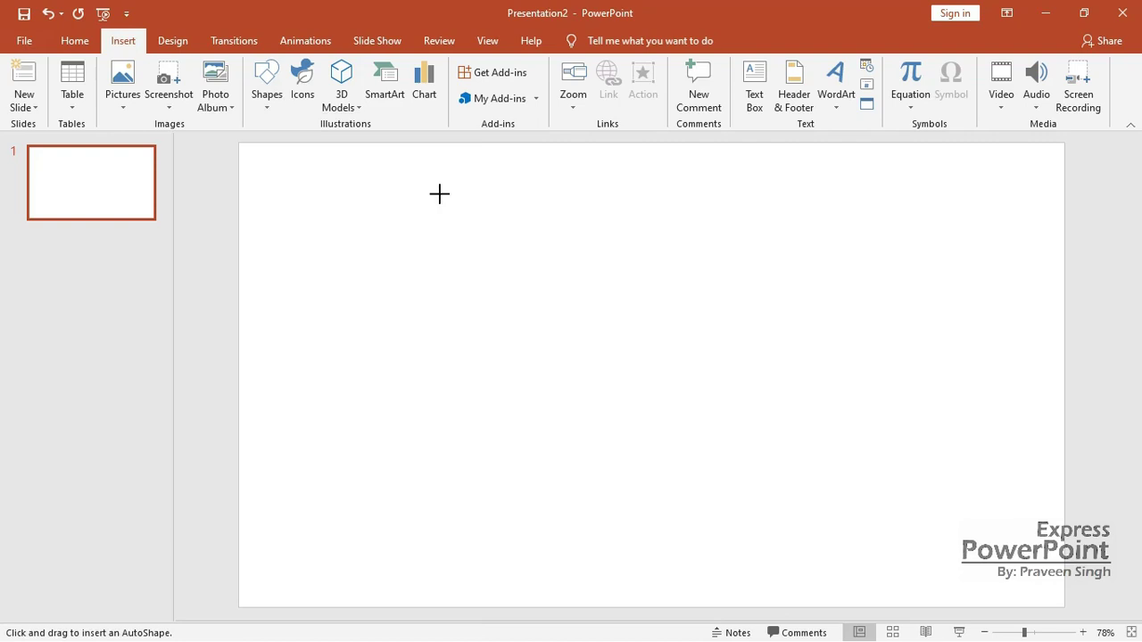
{"action": "mouse_move", "coordinate": [439, 194]}
{"action": "left_mouse_down"}
{"action": "mouse_move", "coordinate": [382, 270]}
{"action": "mouse_move", "coordinate": [390, 257]}
{"action": "left_mouse_up"}
{"action": "left_click_drag", "start_coordinate": [406, 198], "coordinate": [450, 220]}
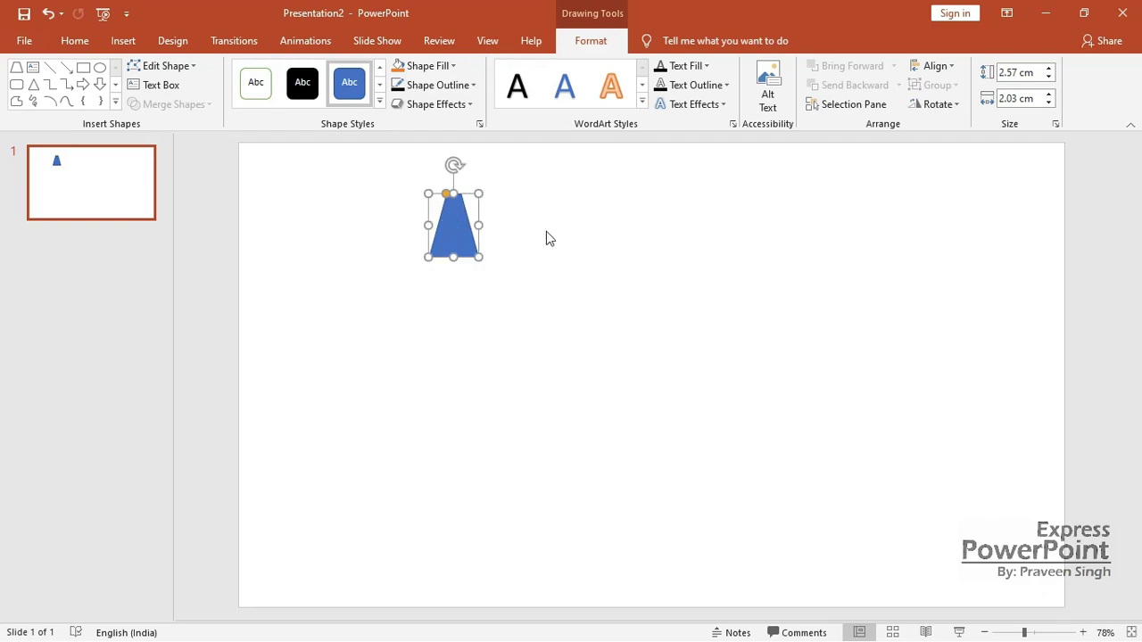
Remove the trapezoid's outline so it is plain blue.
{"action": "left_click", "coordinate": [449, 85]}
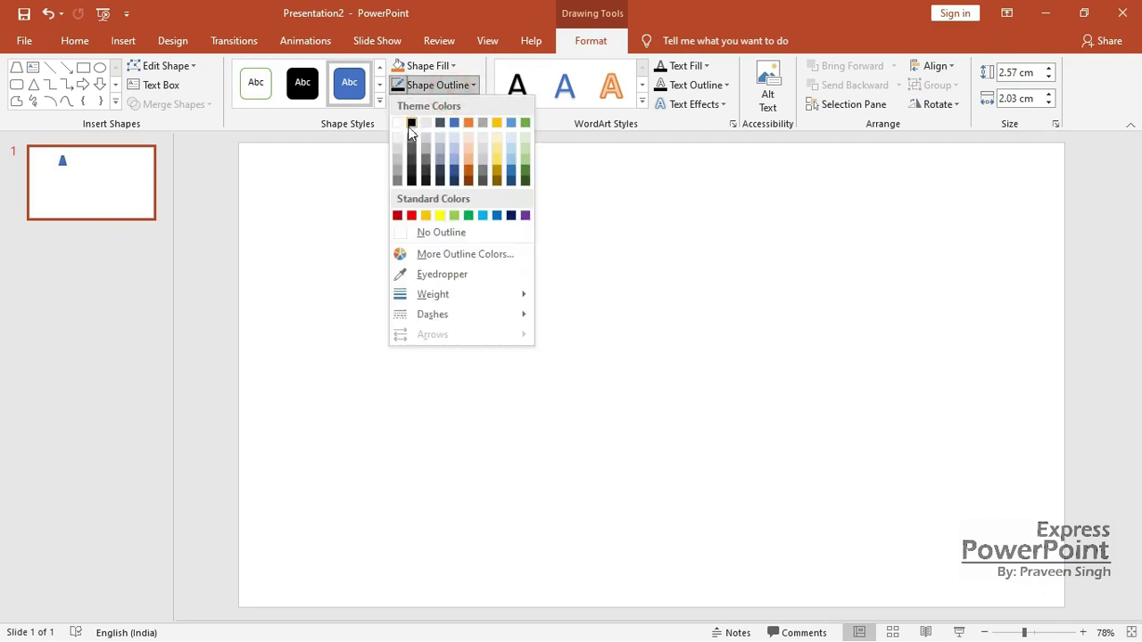
{"action": "left_click", "coordinate": [463, 231]}
{"action": "left_click", "coordinate": [584, 239]}
{"action": "left_click", "coordinate": [119, 41]}
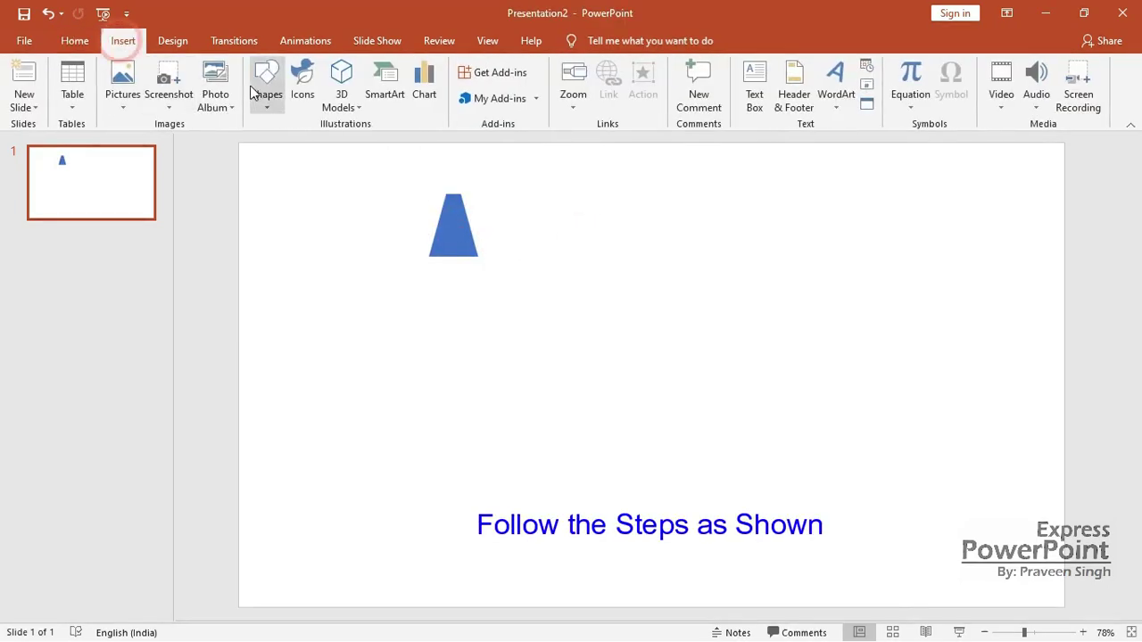
Place a 4.39 by 2.03 cm rectangle with no outline directly under the trapezoid.
{"action": "left_click", "coordinate": [266, 89]}
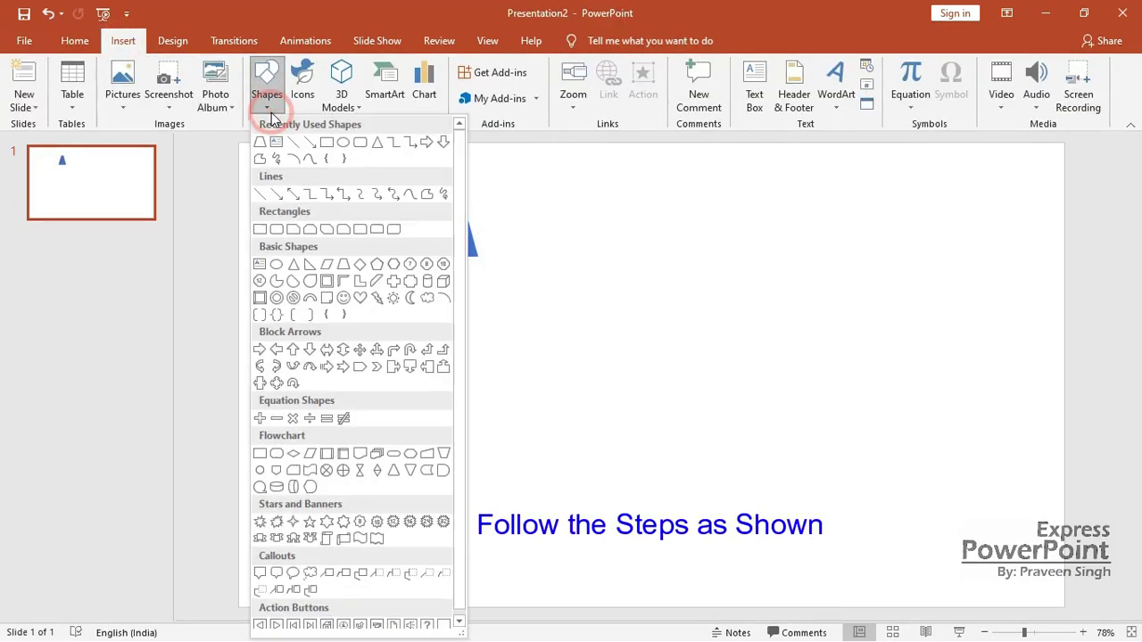
{"action": "left_click", "coordinate": [327, 144]}
{"action": "left_click", "coordinate": [326, 146]}
{"action": "mouse_move", "coordinate": [355, 204]}
{"action": "left_mouse_down"}
{"action": "mouse_move", "coordinate": [457, 308]}
{"action": "mouse_move", "coordinate": [479, 286]}
{"action": "mouse_move", "coordinate": [454, 364]}
{"action": "left_mouse_up"}
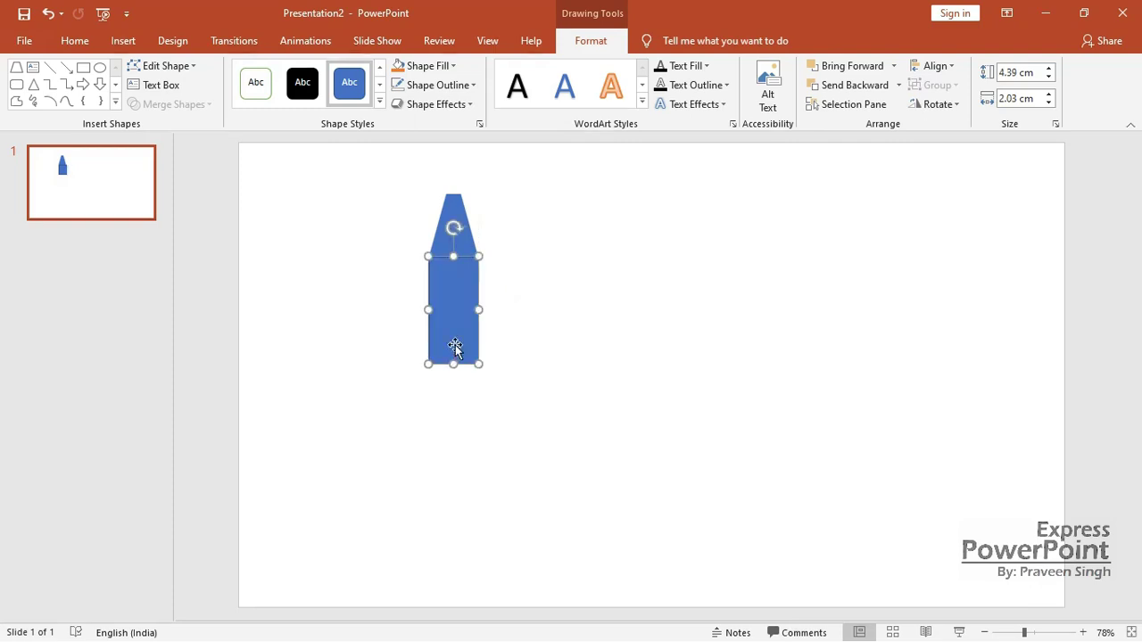
{"action": "left_click", "coordinate": [439, 85]}
{"action": "left_click", "coordinate": [437, 230]}
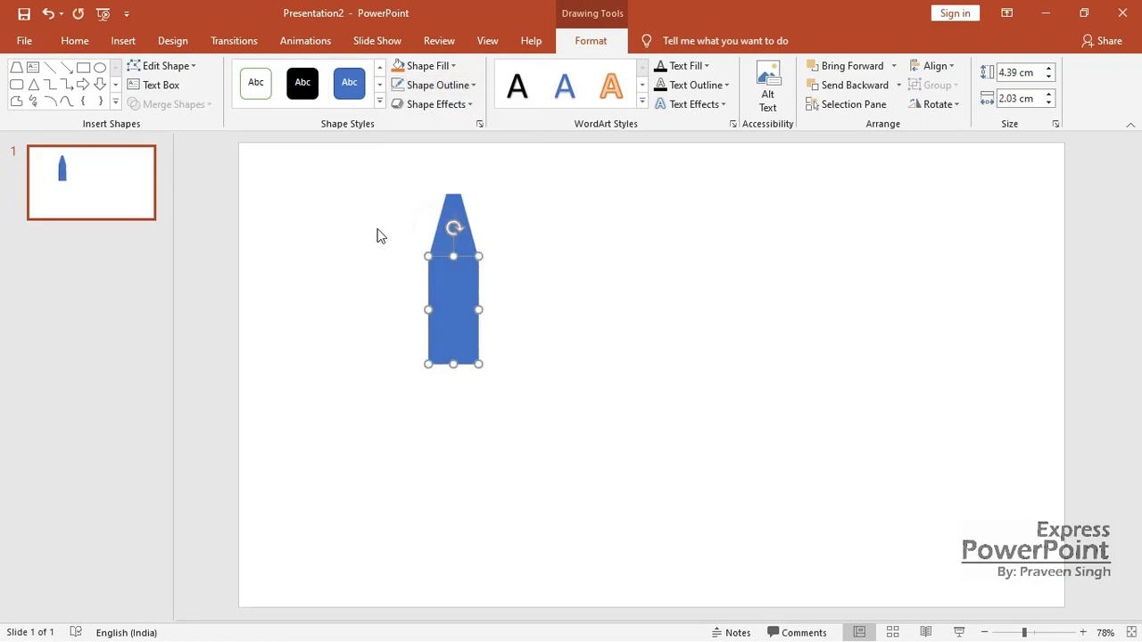
{"action": "left_click", "coordinate": [374, 229]}
{"action": "left_click", "coordinate": [455, 233]}
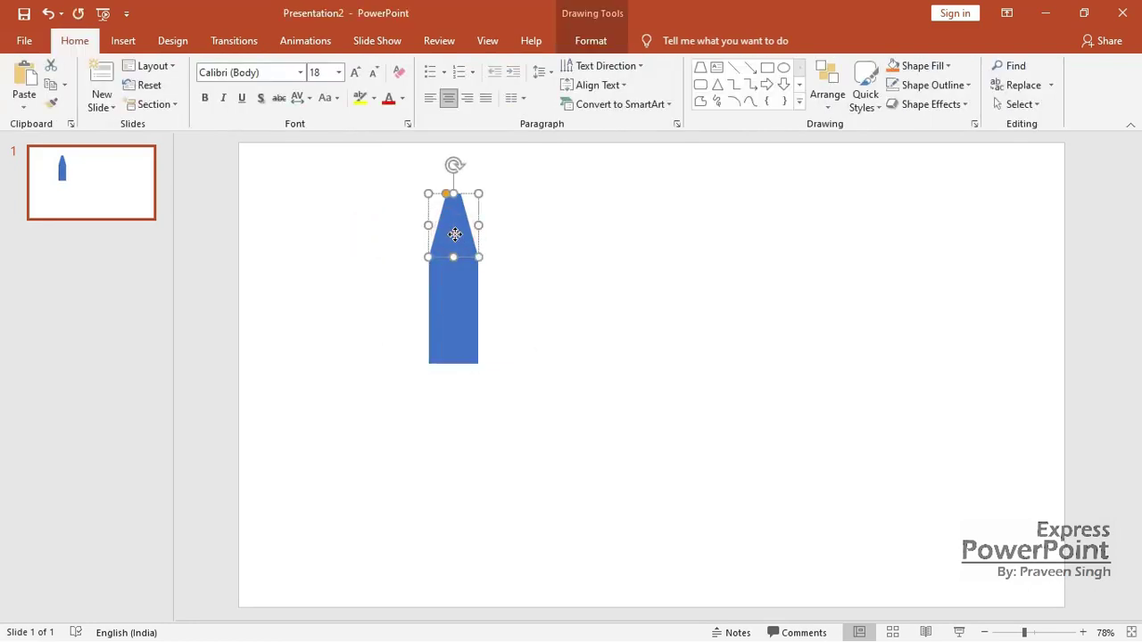
Copy the trapezoid and flip the copy vertically.
{"action": "mouse_move", "coordinate": [454, 234]}
{"action": "left_mouse_down"}
{"action": "mouse_move", "coordinate": [564, 234]}
{"action": "mouse_move", "coordinate": [569, 246]}
{"action": "left_mouse_up"}
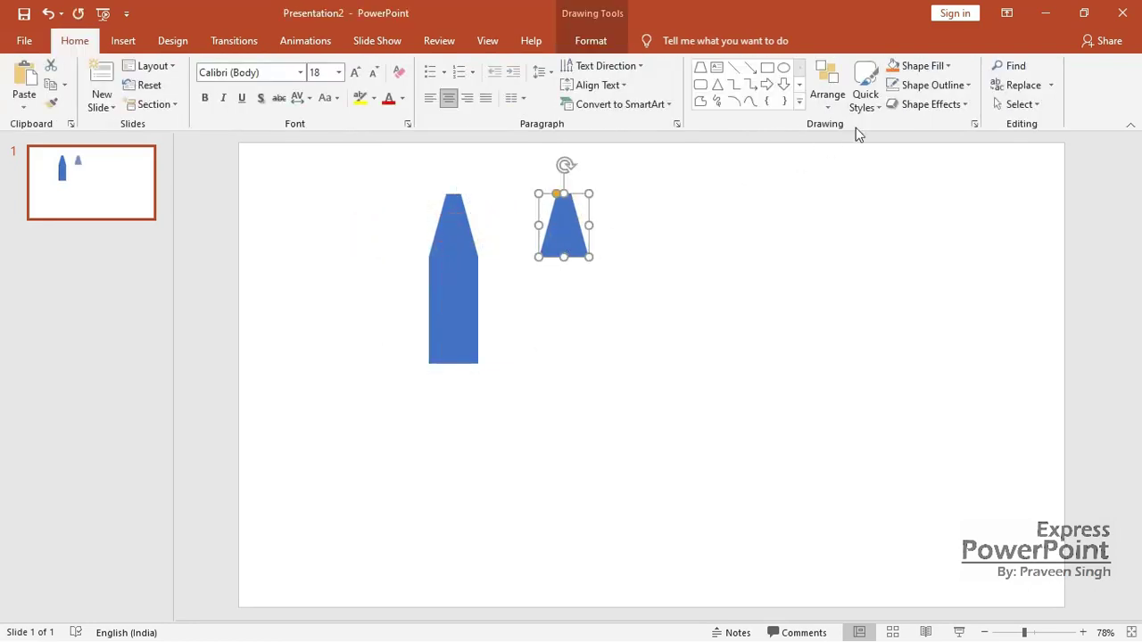
{"action": "left_click", "coordinate": [589, 41]}
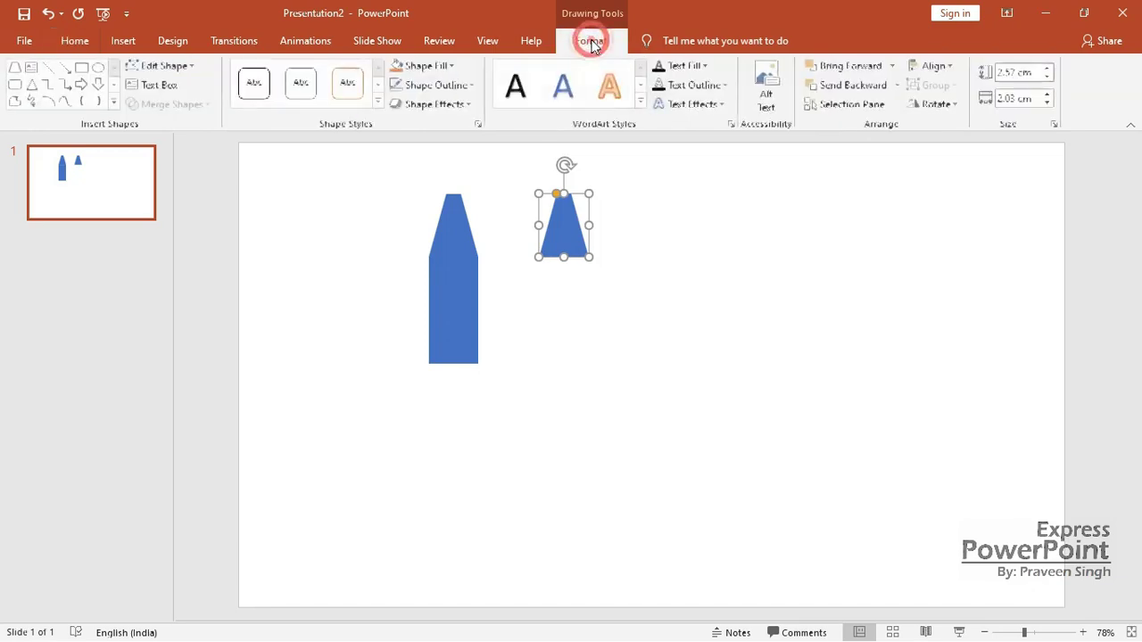
{"action": "left_click", "coordinate": [939, 105]}
{"action": "left_click", "coordinate": [958, 167]}
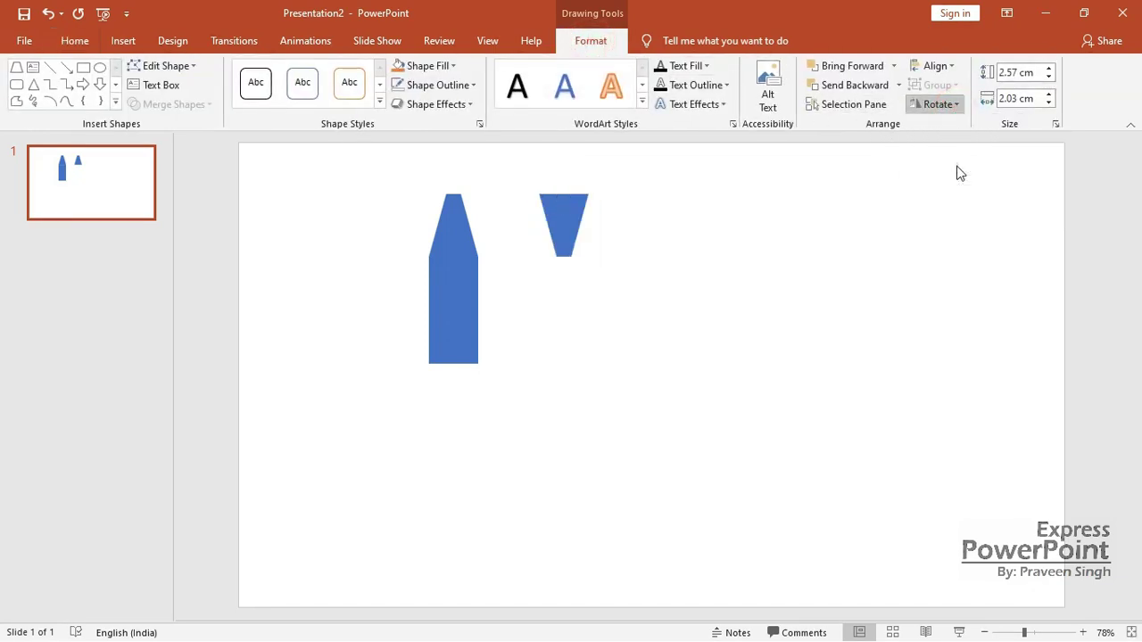
{"action": "left_click", "coordinate": [589, 220]}
Move the flipped copy under the rectangle and select all three pieces.
{"action": "left_click", "coordinate": [569, 217]}
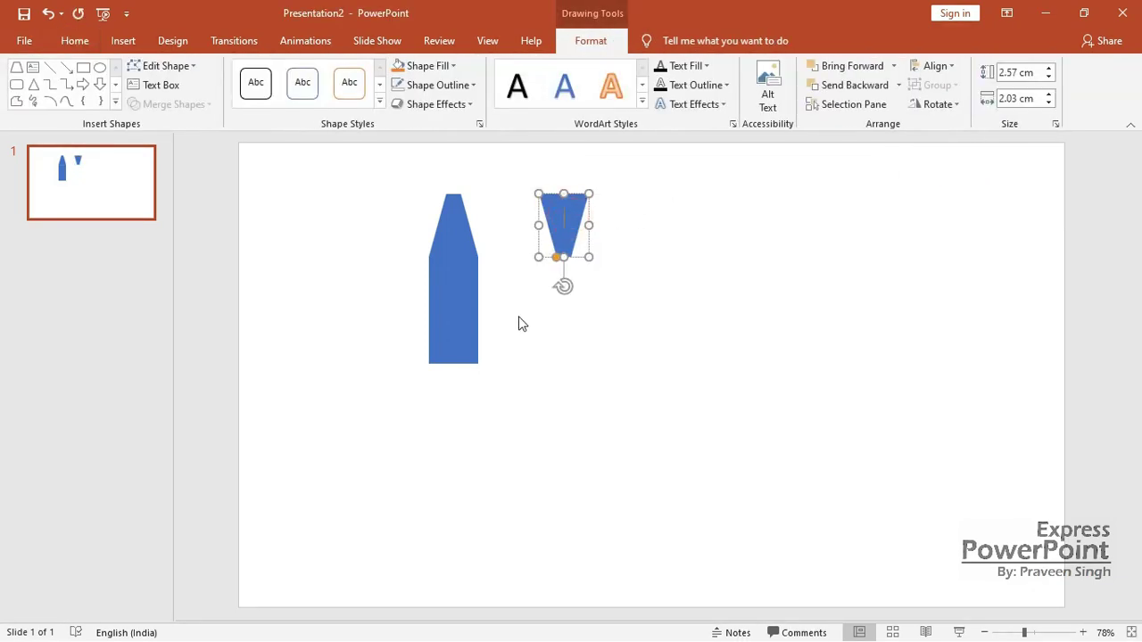
{"action": "left_click_drag", "start_coordinate": [558, 221], "coordinate": [444, 390]}
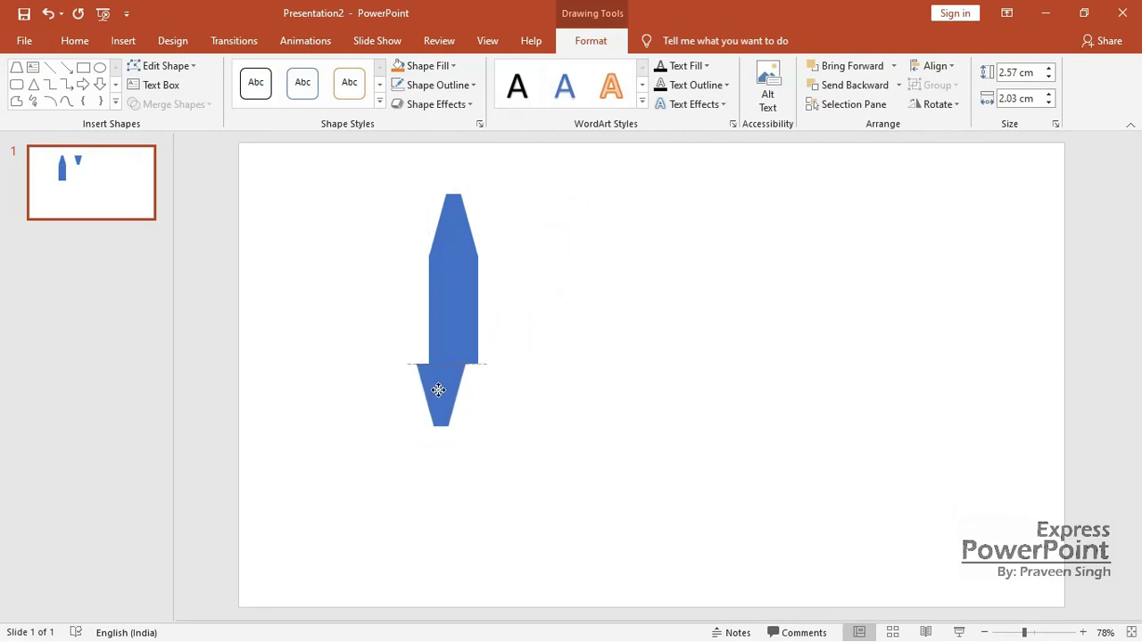
{"action": "left_click", "coordinate": [357, 348]}
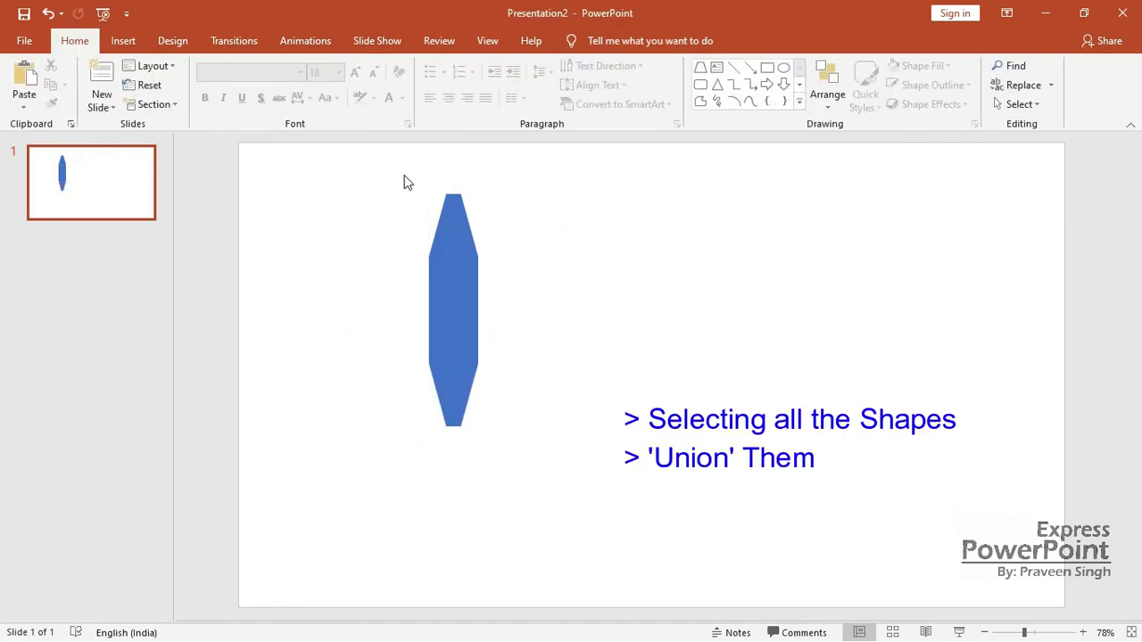
{"action": "left_click_drag", "start_coordinate": [403, 175], "coordinate": [492, 450]}
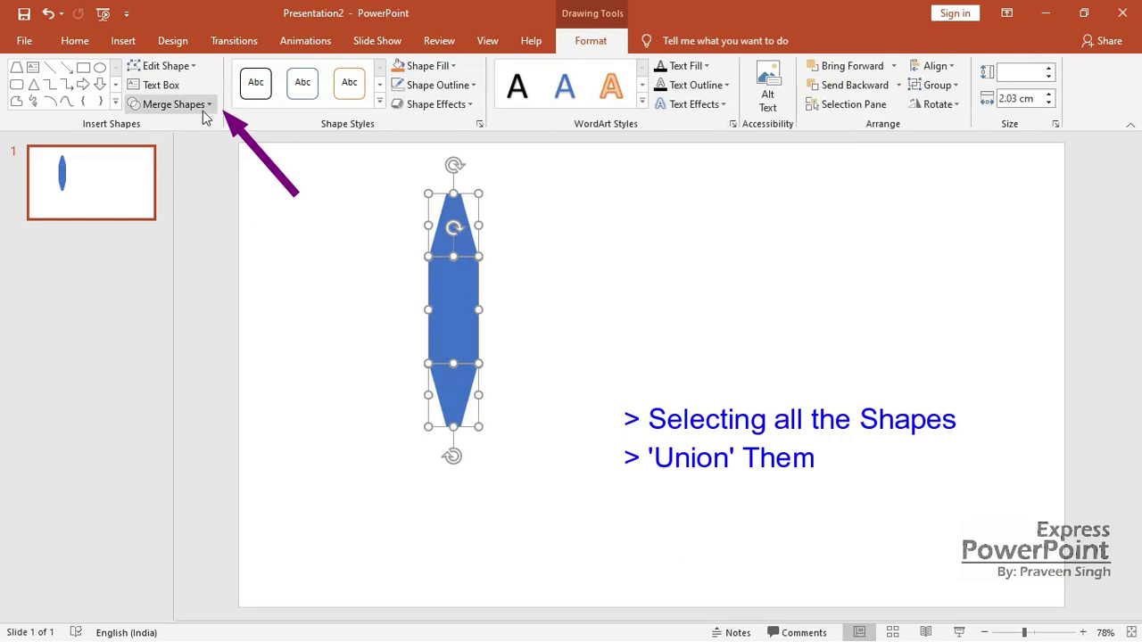
Union the three pieces into one 9.54 by 2.03 cm tooth with a black outline.
{"action": "left_click", "coordinate": [205, 109]}
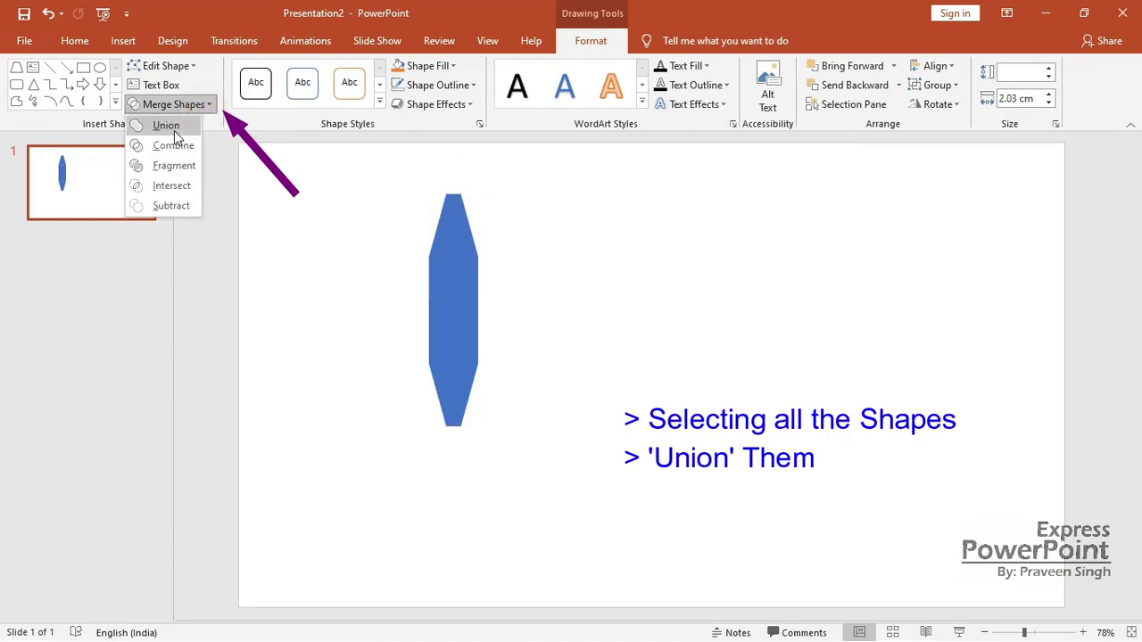
{"action": "left_click", "coordinate": [174, 130]}
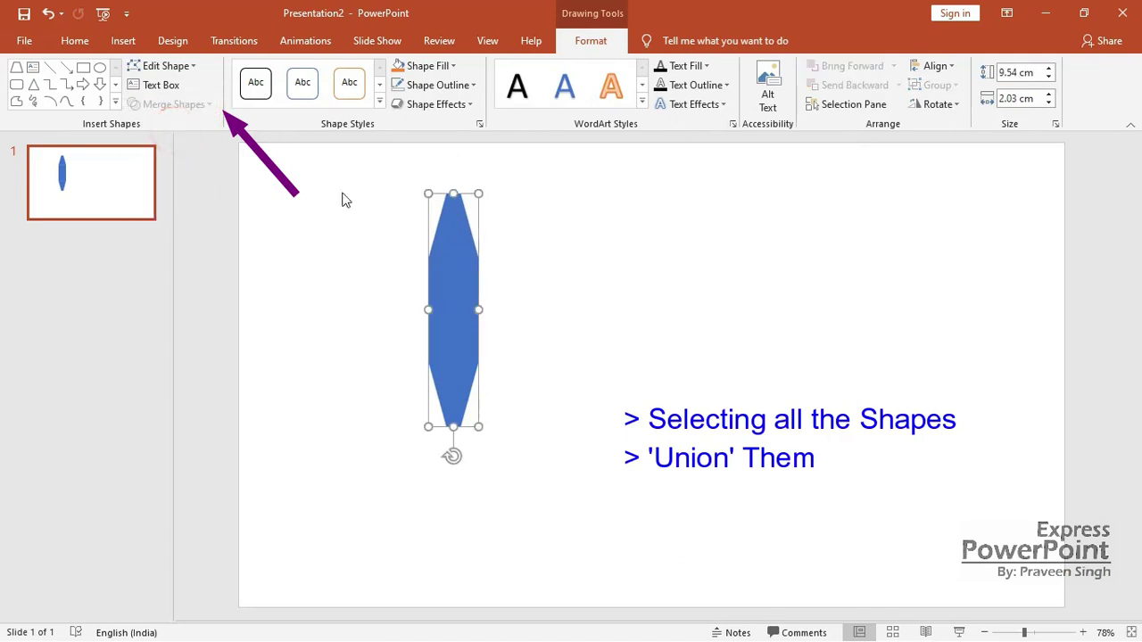
{"action": "left_click", "coordinate": [471, 87]}
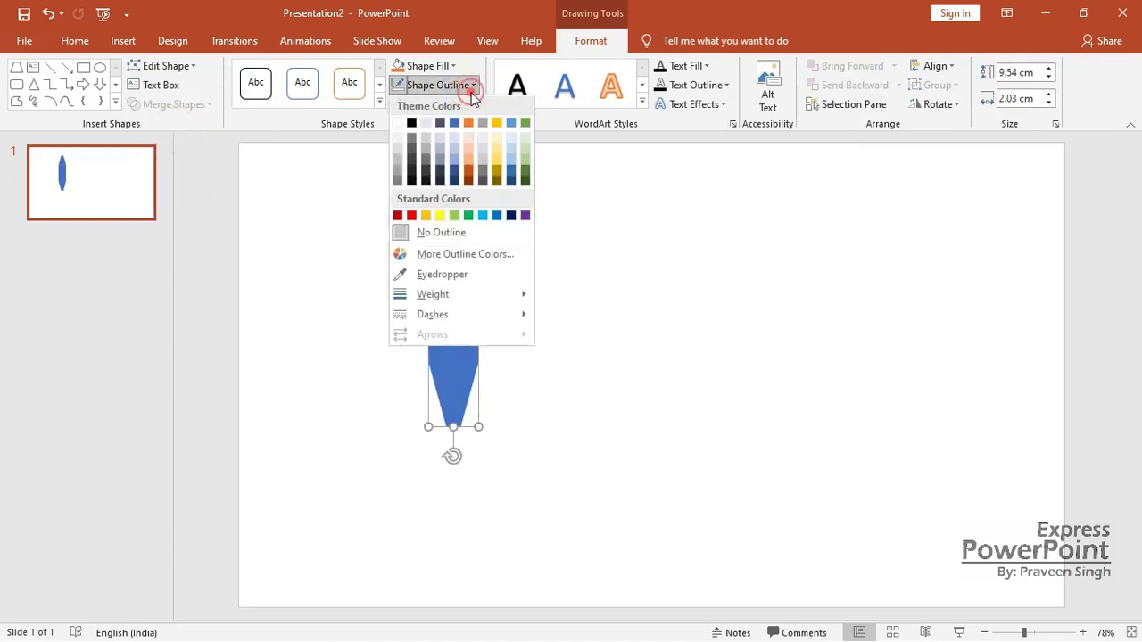
{"action": "left_click", "coordinate": [411, 125]}
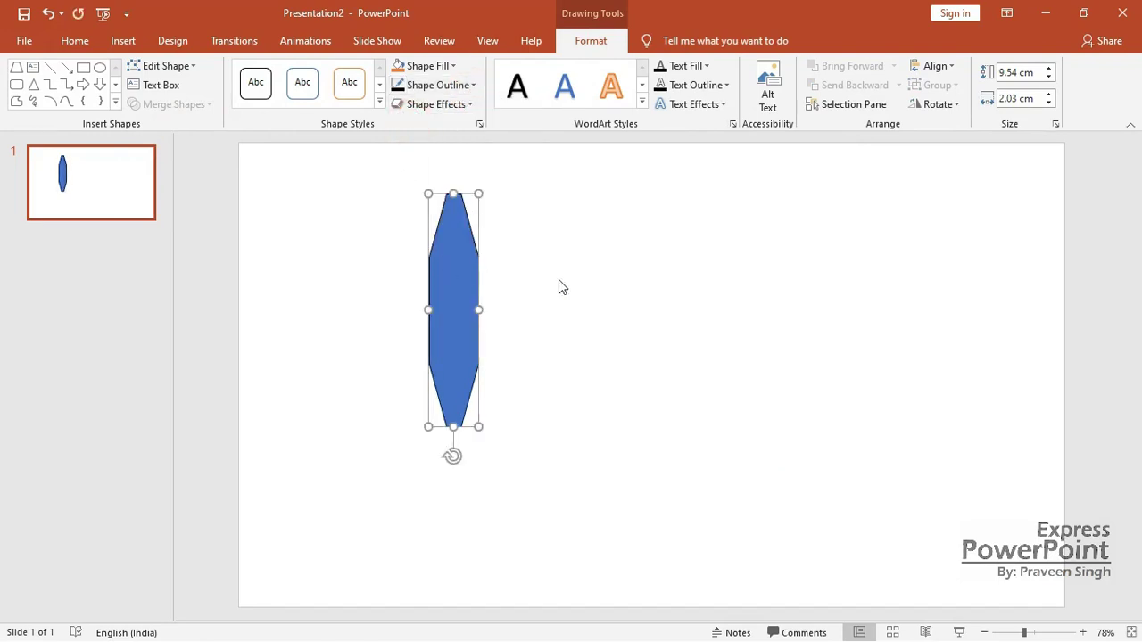
{"action": "left_click", "coordinate": [558, 280]}
{"action": "left_click", "coordinate": [458, 280]}
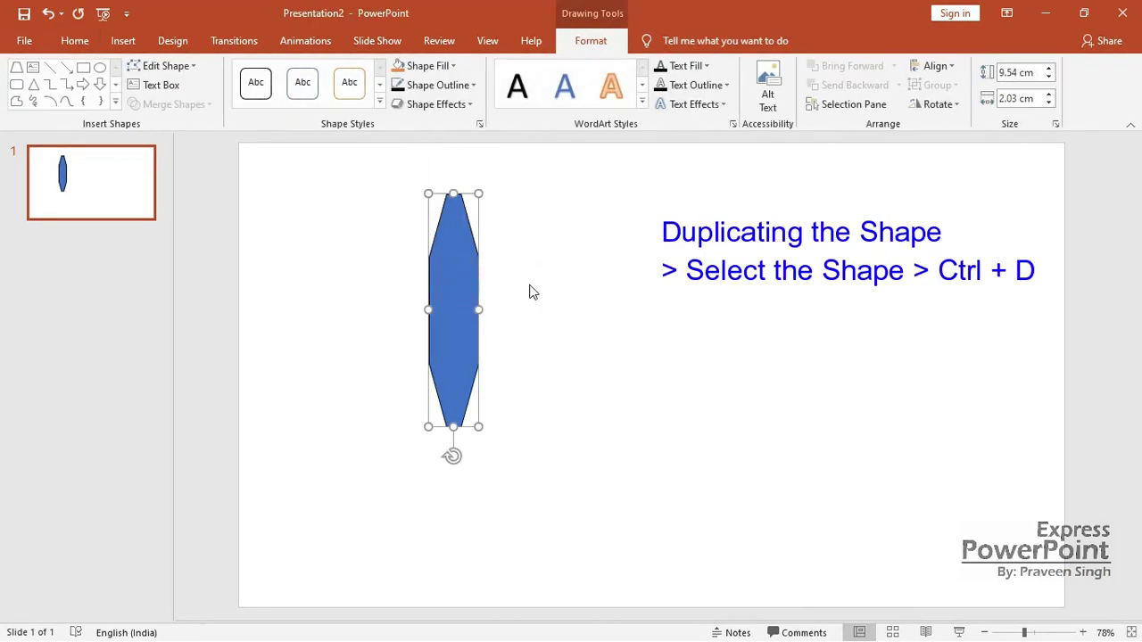
Duplicate the tooth shape with Ctrl+D and select the rearmost copy.
{"action": "key", "text": "ctrl+d"}
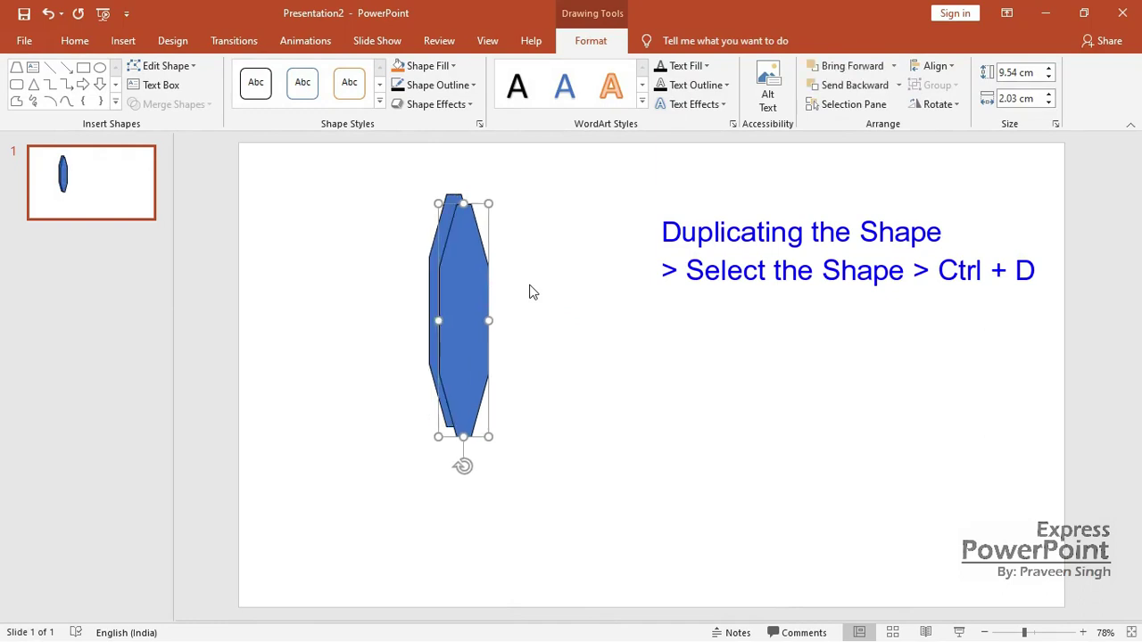
{"action": "key", "text": "ctrl+d"}
{"action": "key", "text": "ctrl+d"}
{"action": "key", "text": "ctrl+d"}
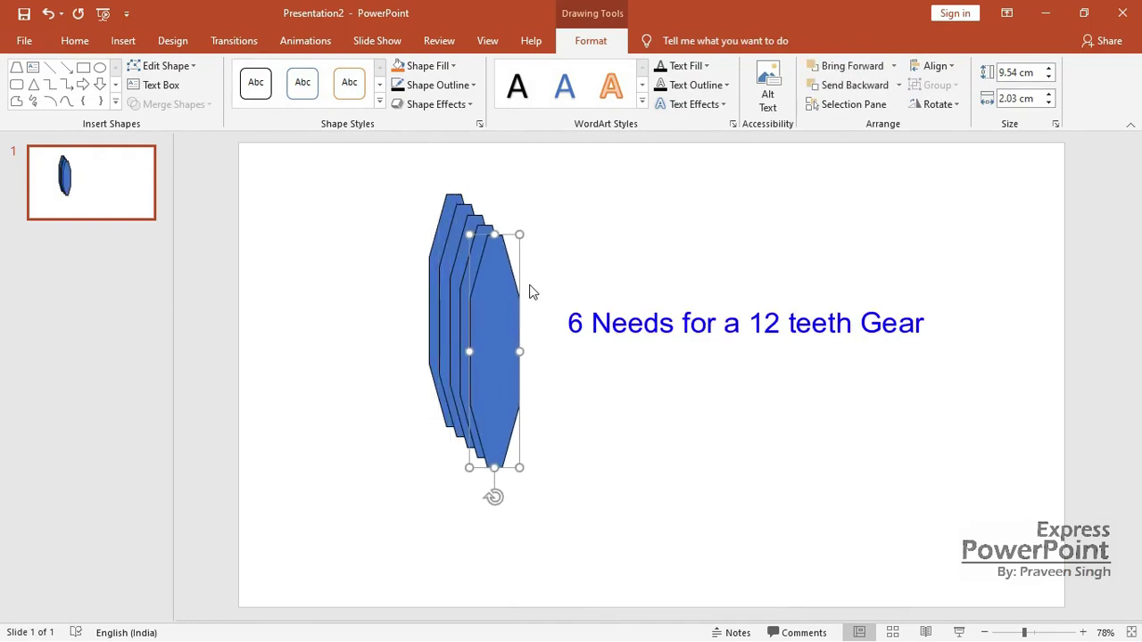
{"action": "key", "text": "ctrl+d"}
{"action": "left_click", "coordinate": [593, 261]}
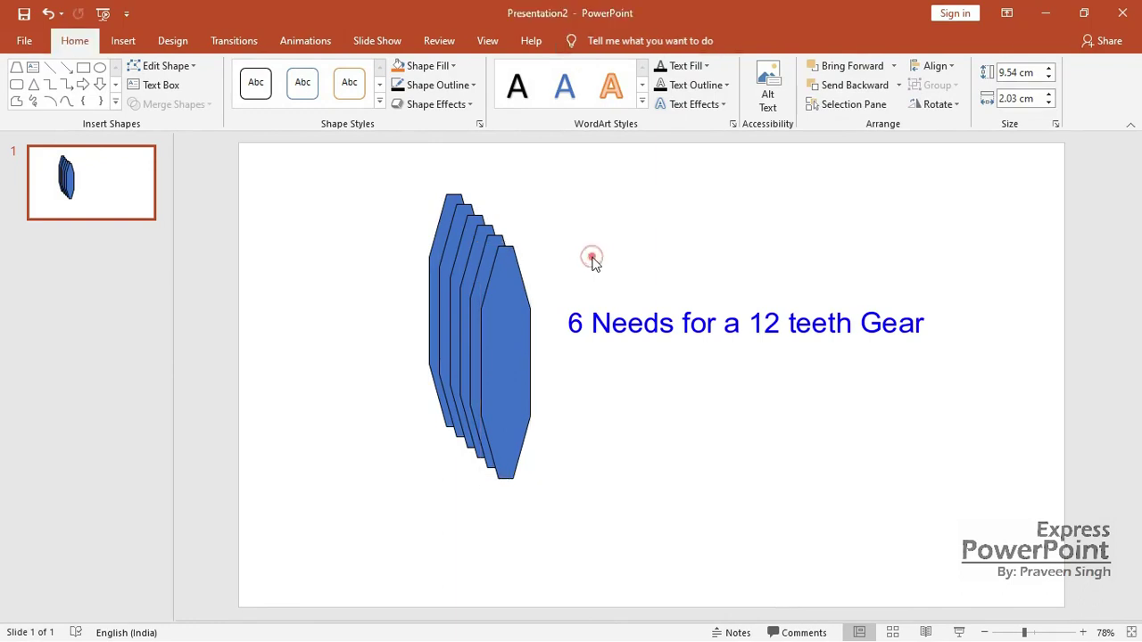
{"action": "left_click", "coordinate": [458, 230]}
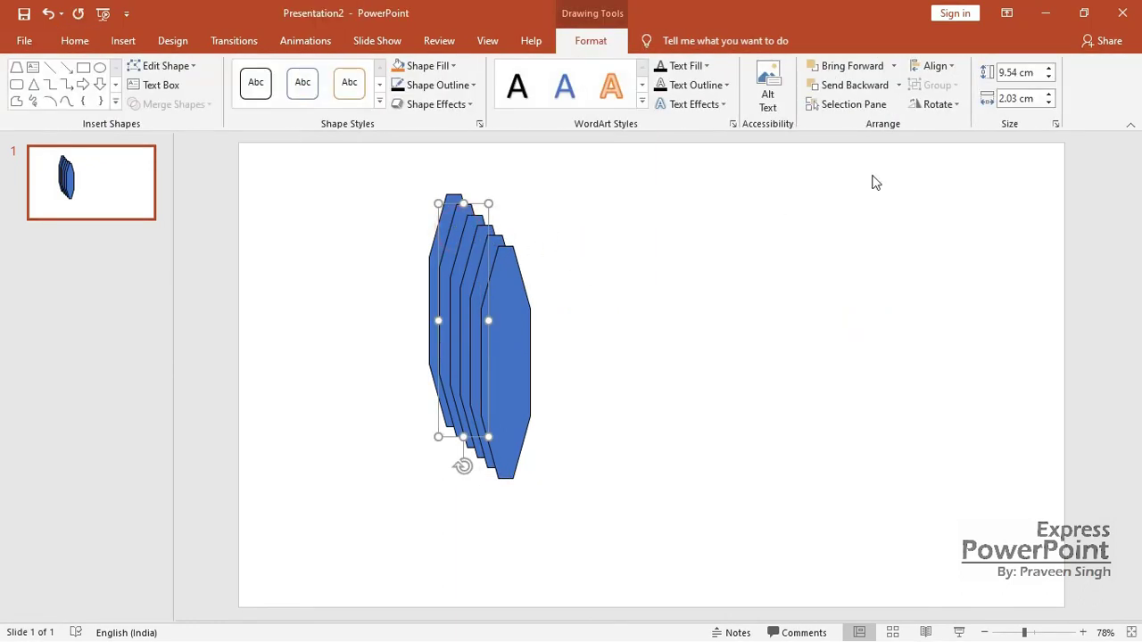
Open More Rotation Options and rotate the first tooth copy to 30°.
{"action": "left_click", "coordinate": [951, 106]}
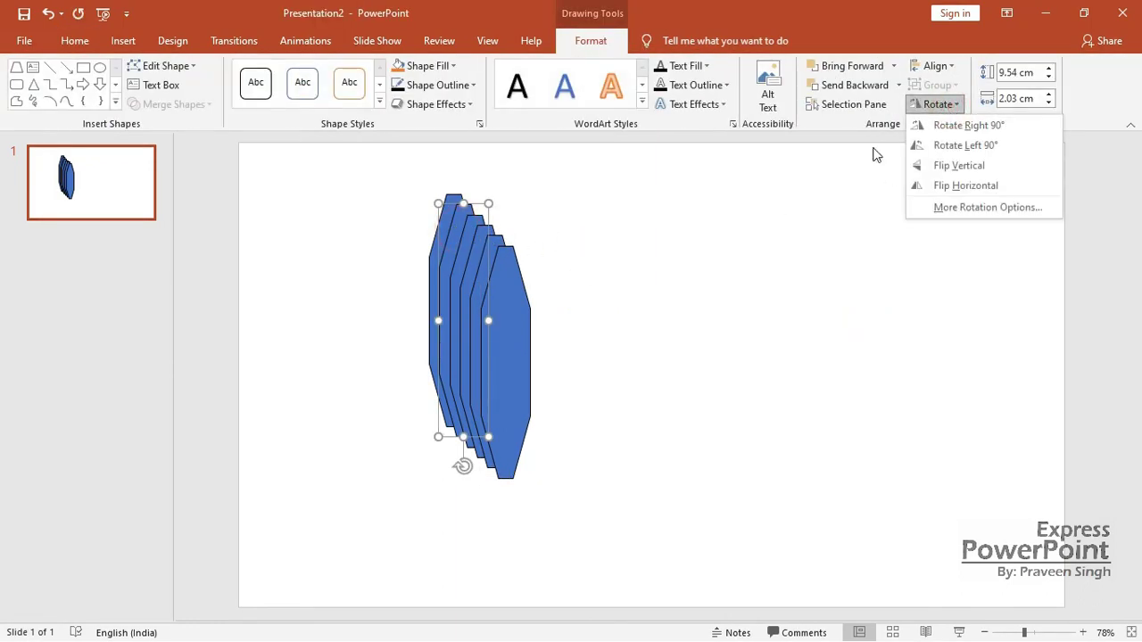
{"action": "left_click", "coordinate": [955, 209]}
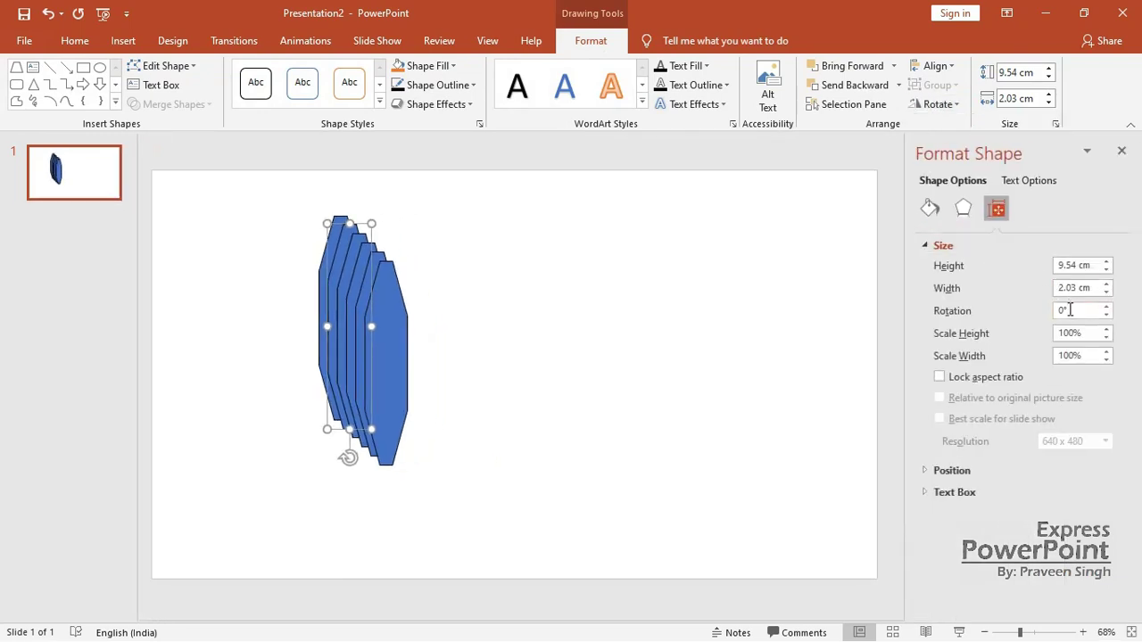
{"action": "double_click", "coordinate": [1070, 309]}
{"action": "double_click", "coordinate": [1068, 311]}
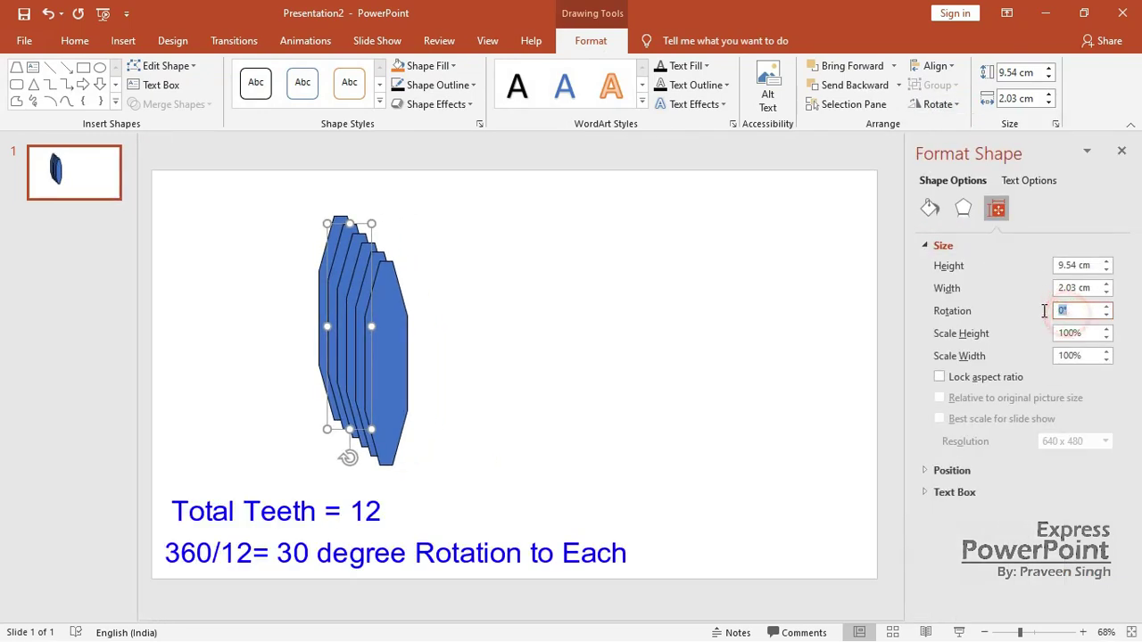
{"action": "type", "text": "30"}
{"action": "key", "text": "Return"}
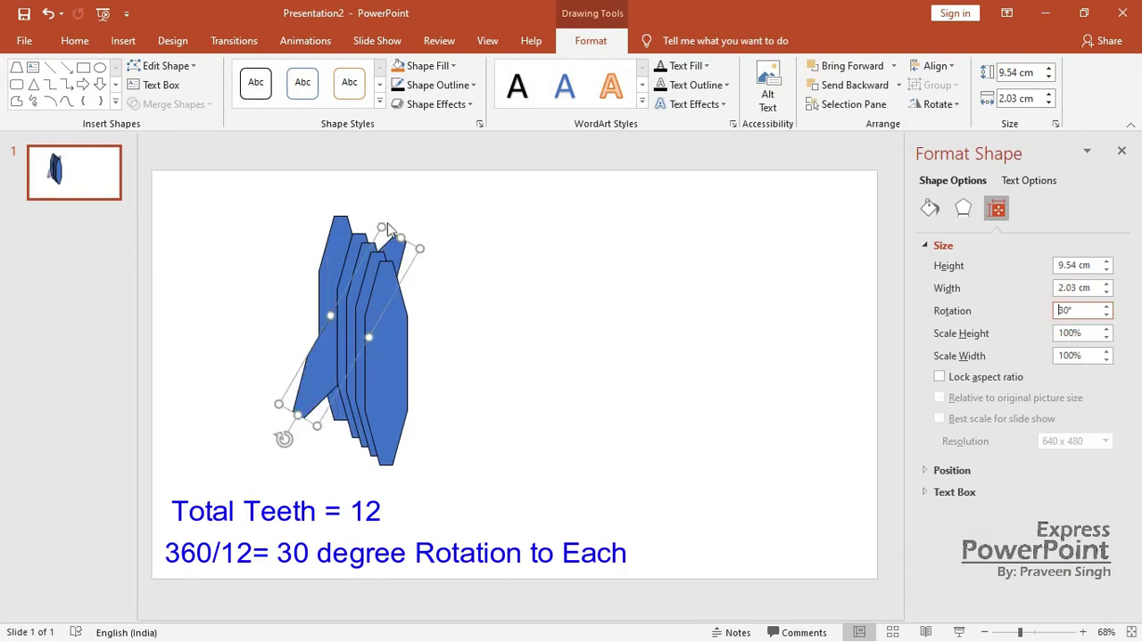
{"action": "left_click", "coordinate": [354, 253]}
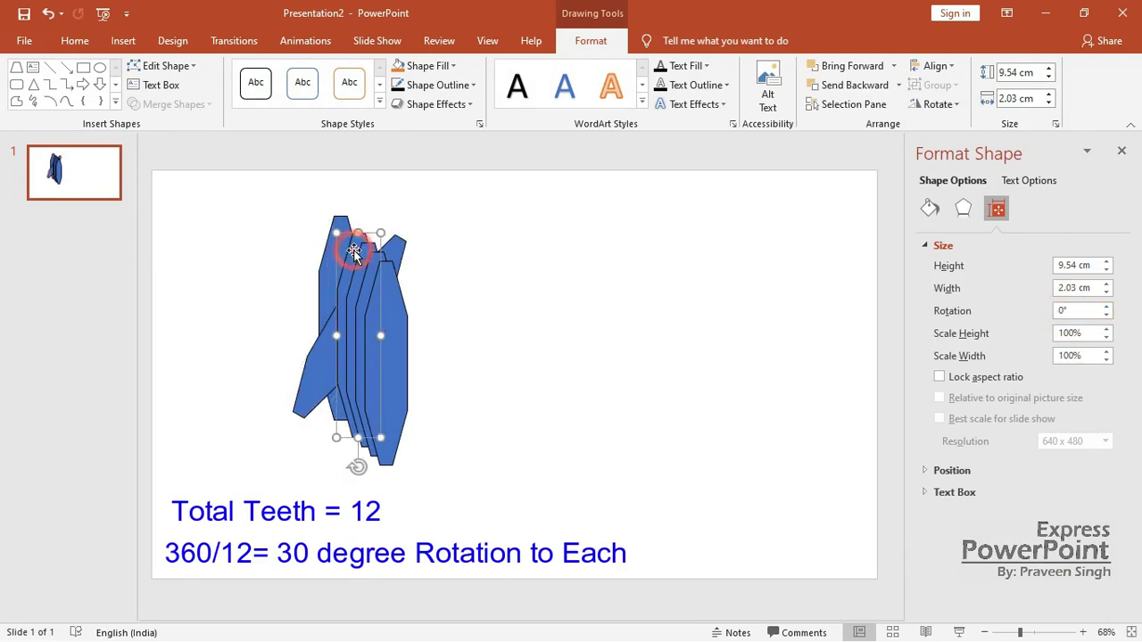
{"action": "double_click", "coordinate": [1058, 311]}
{"action": "type", "text": "0"}
{"action": "key", "text": "Return"}
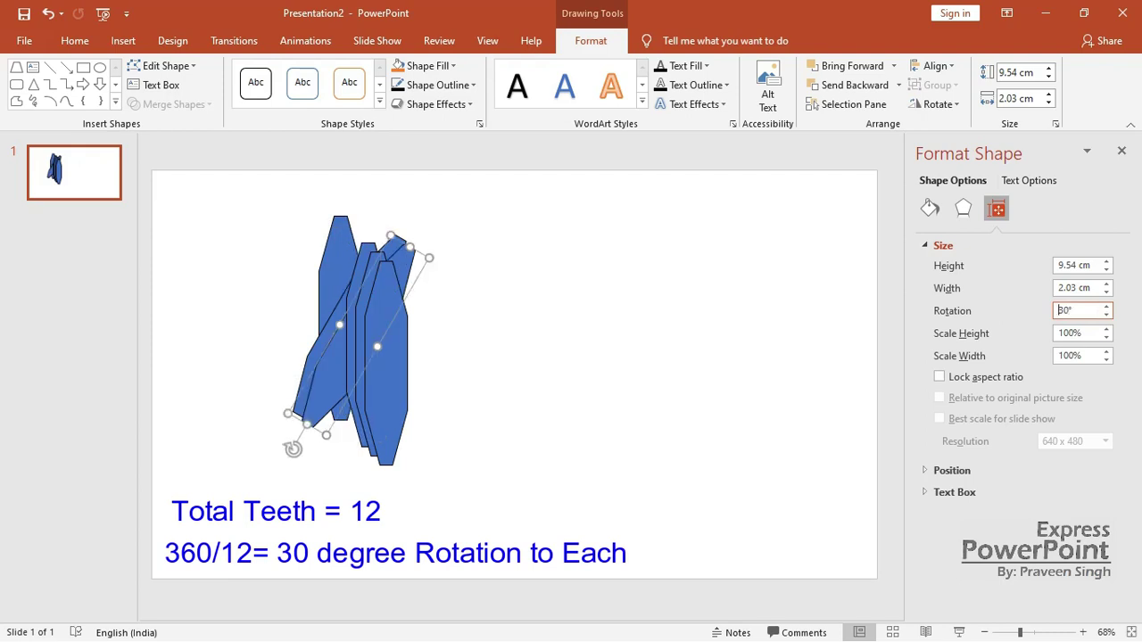
Rotate the next two tooth copies to 60° and 90°.
{"action": "left_click", "coordinate": [359, 267]}
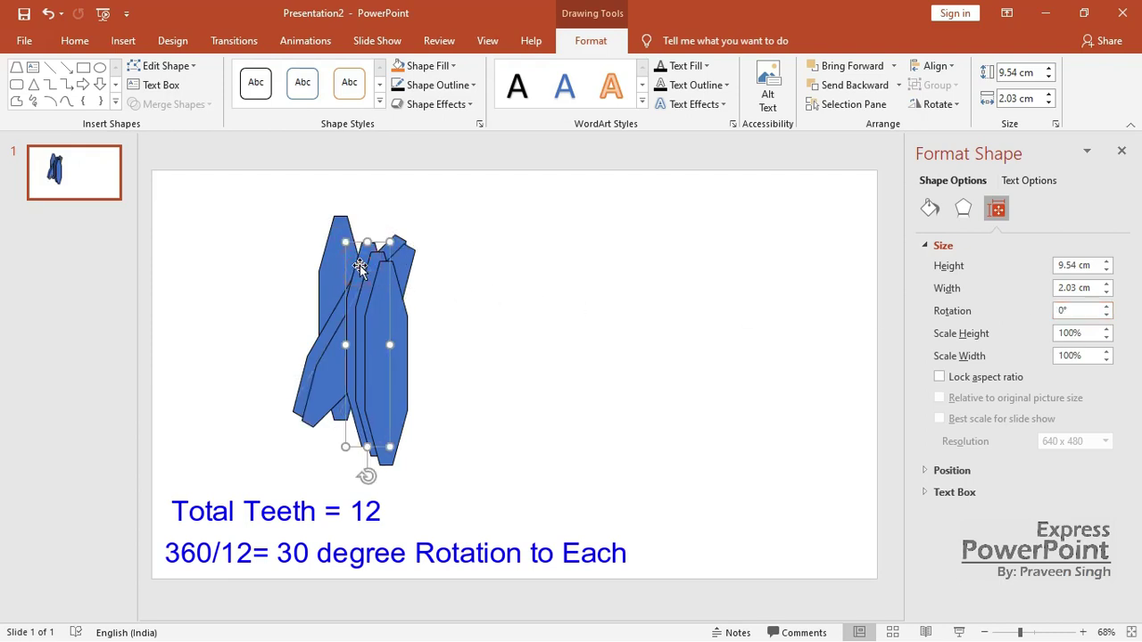
{"action": "key", "text": "ctrl+z"}
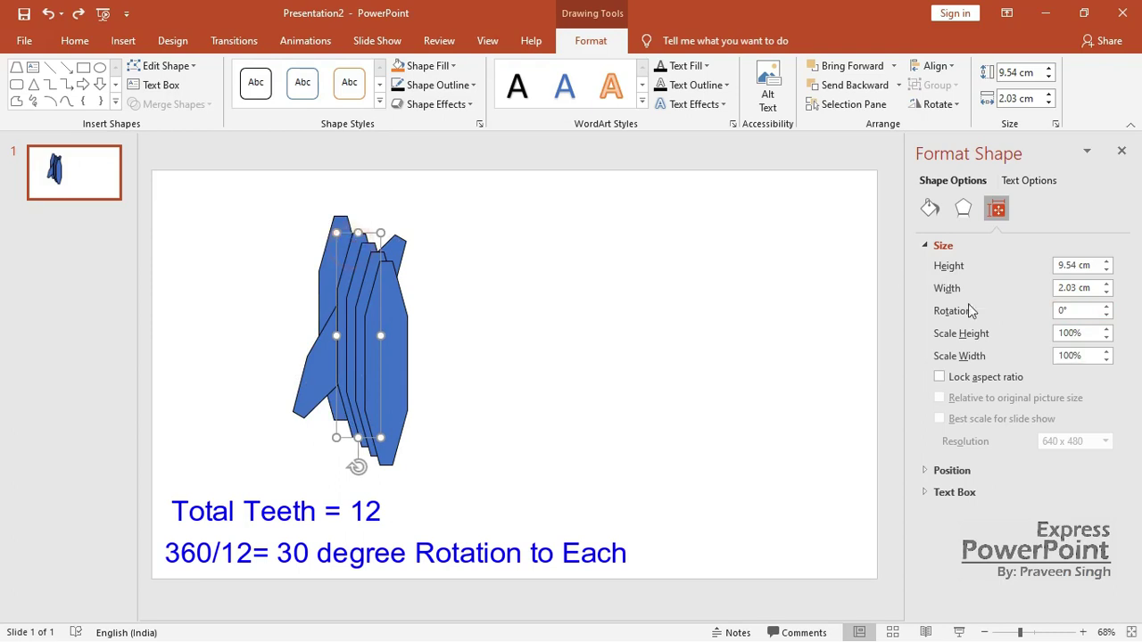
{"action": "double_click", "coordinate": [1067, 309]}
{"action": "type", "text": "60"}
{"action": "key", "text": "Return"}
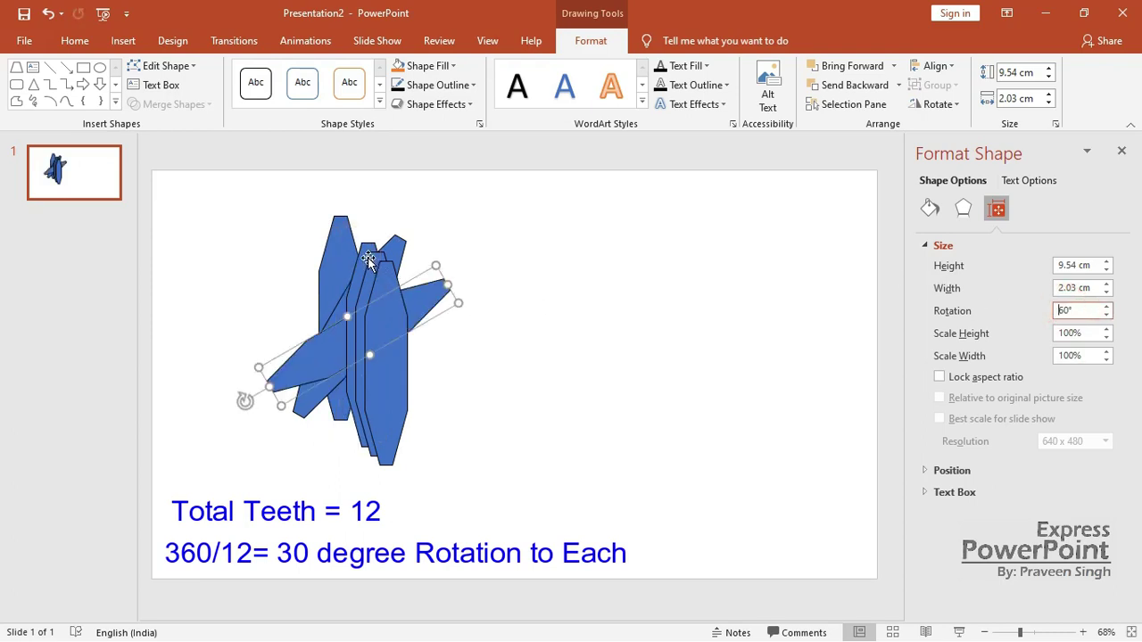
{"action": "left_click", "coordinate": [368, 258]}
{"action": "double_click", "coordinate": [1078, 310]}
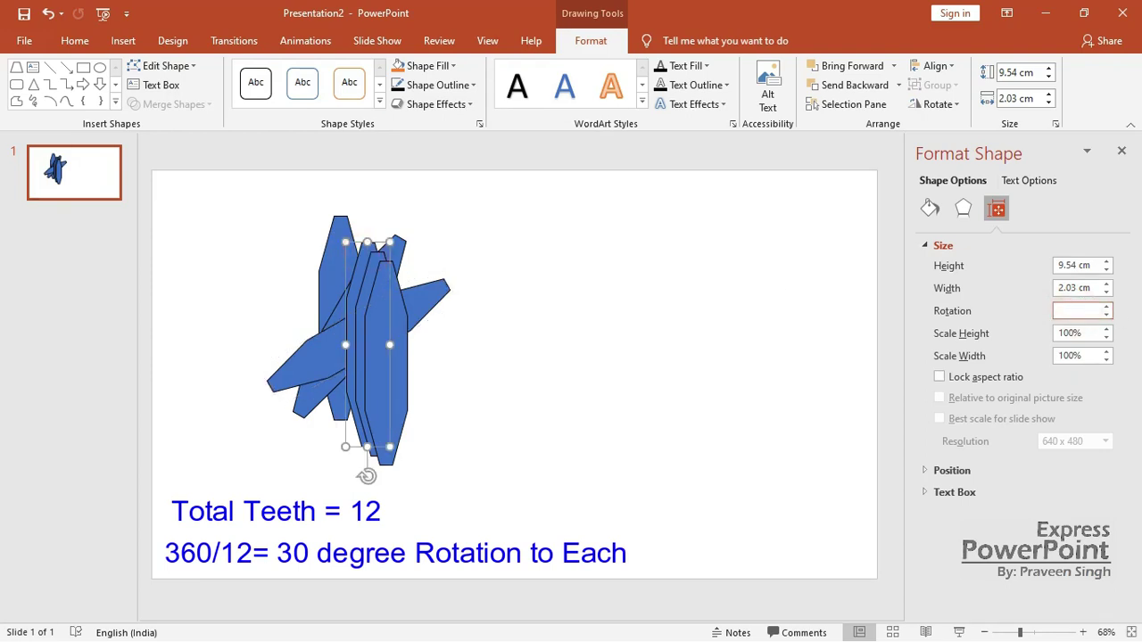
{"action": "type", "text": "90"}
{"action": "key", "text": "Return"}
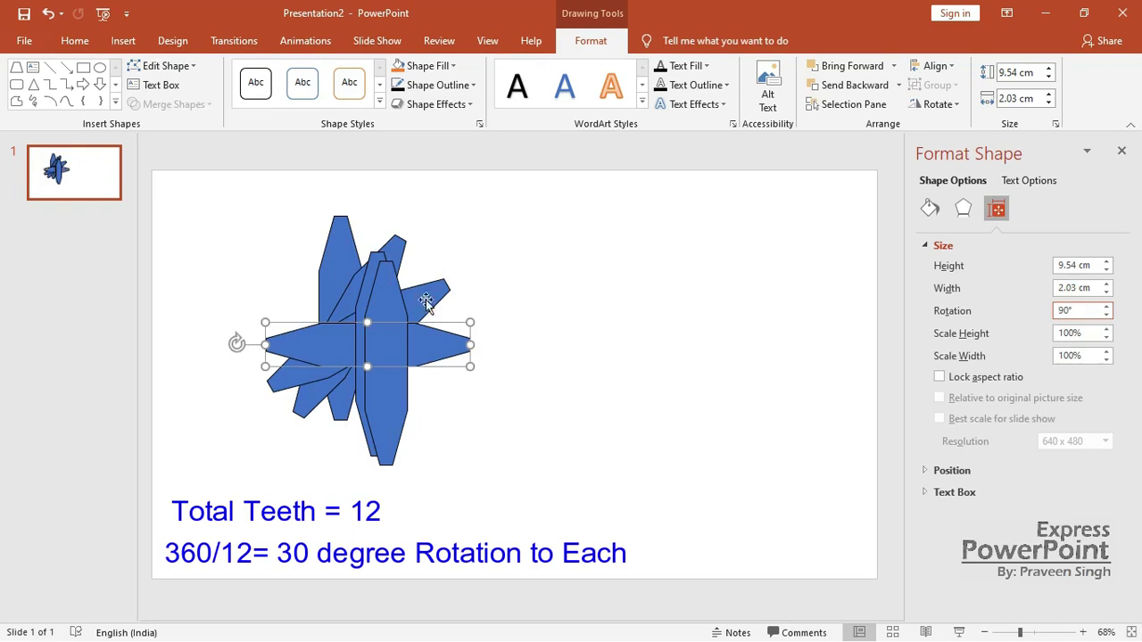
Rotate the last two tooth copies to 120° and 150°.
{"action": "left_click", "coordinate": [373, 287]}
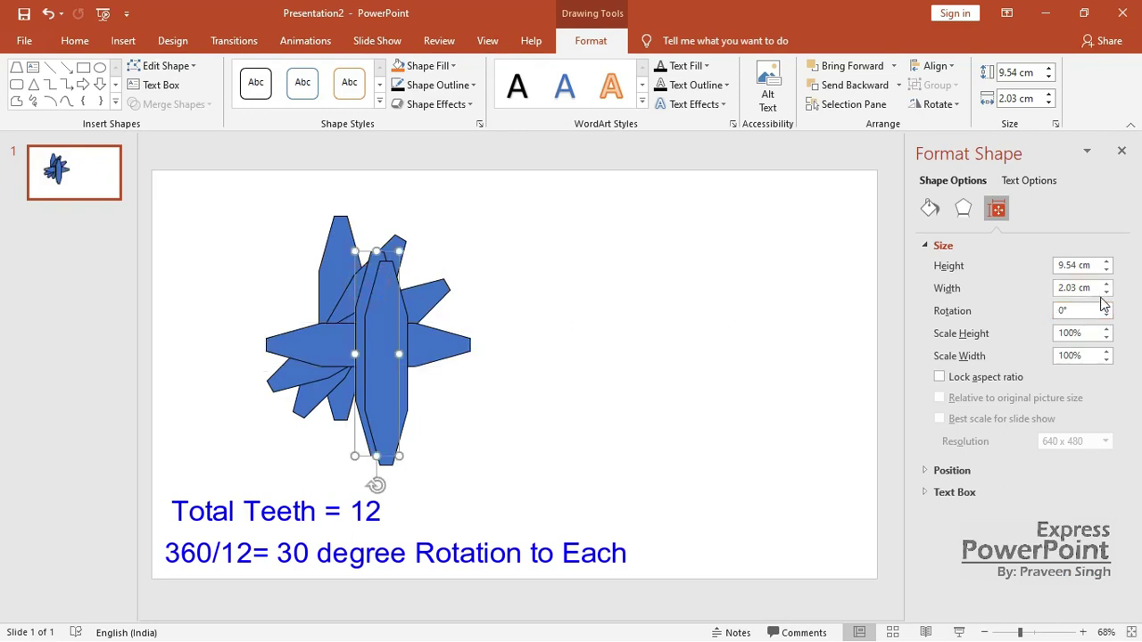
{"action": "double_click", "coordinate": [1074, 311]}
{"action": "key", "text": "Return"}
{"action": "left_click", "coordinate": [389, 325]}
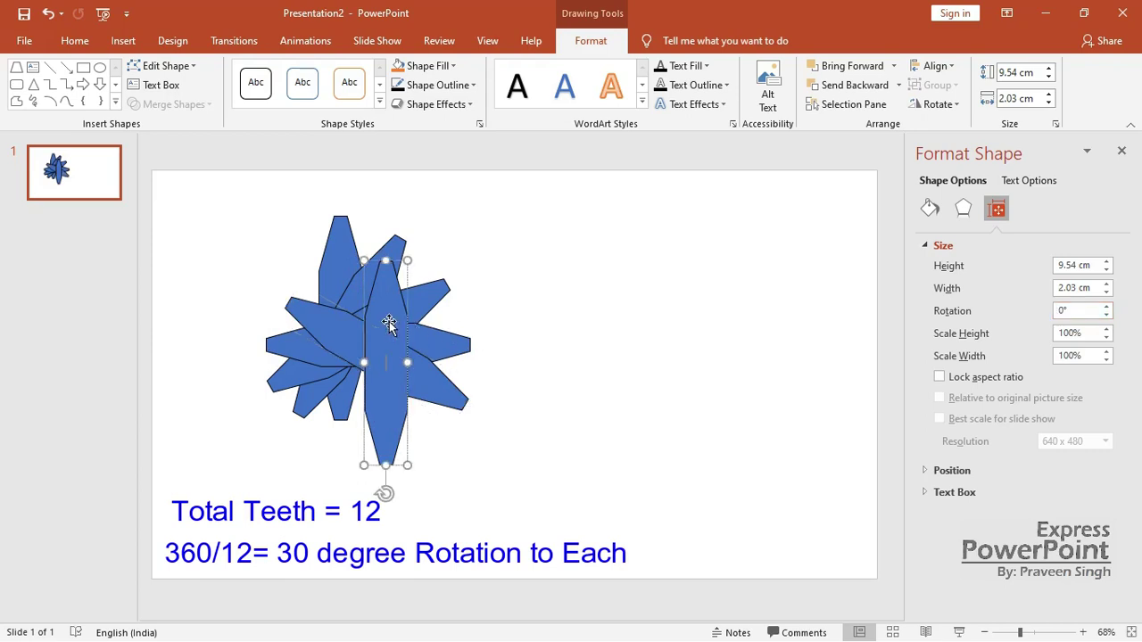
{"action": "double_click", "coordinate": [1076, 307]}
{"action": "type", "text": "15"}
{"action": "key", "text": "Return"}
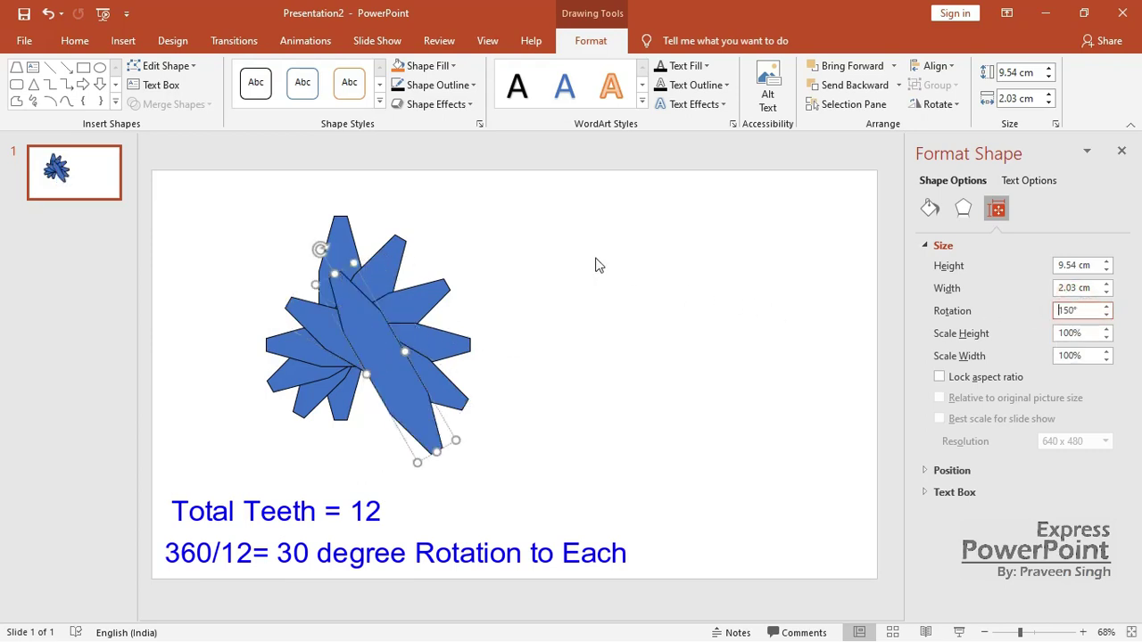
{"action": "left_click", "coordinate": [591, 255]}
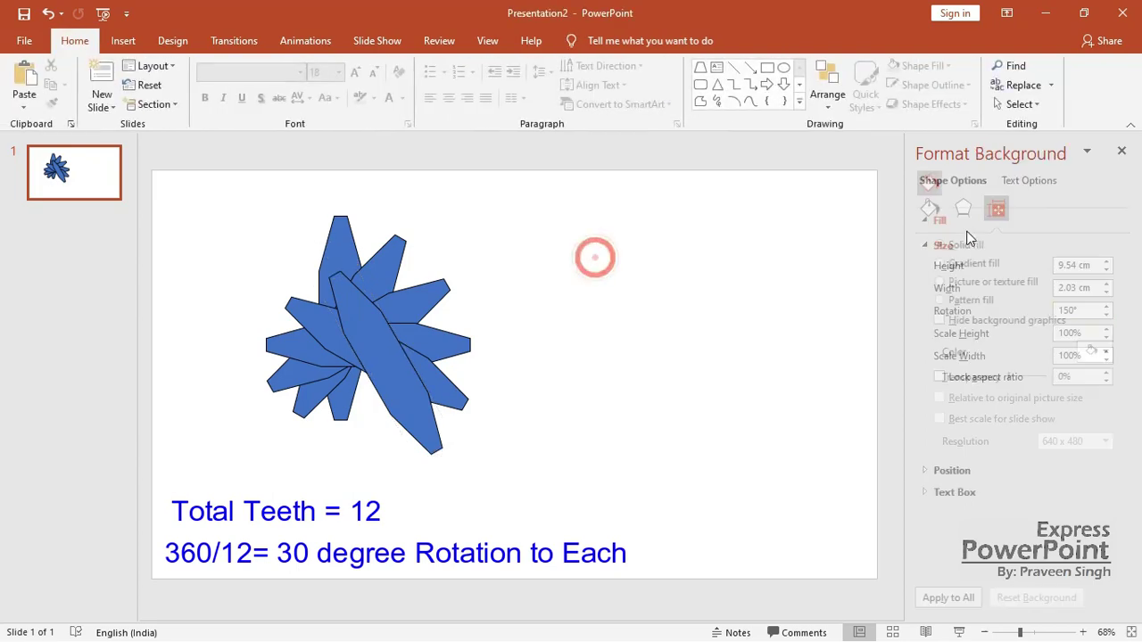
Select all six teeth and align them with Align Center and Align Middle.
{"action": "left_click", "coordinate": [1122, 151]}
{"action": "left_click_drag", "start_coordinate": [329, 168], "coordinate": [625, 485]}
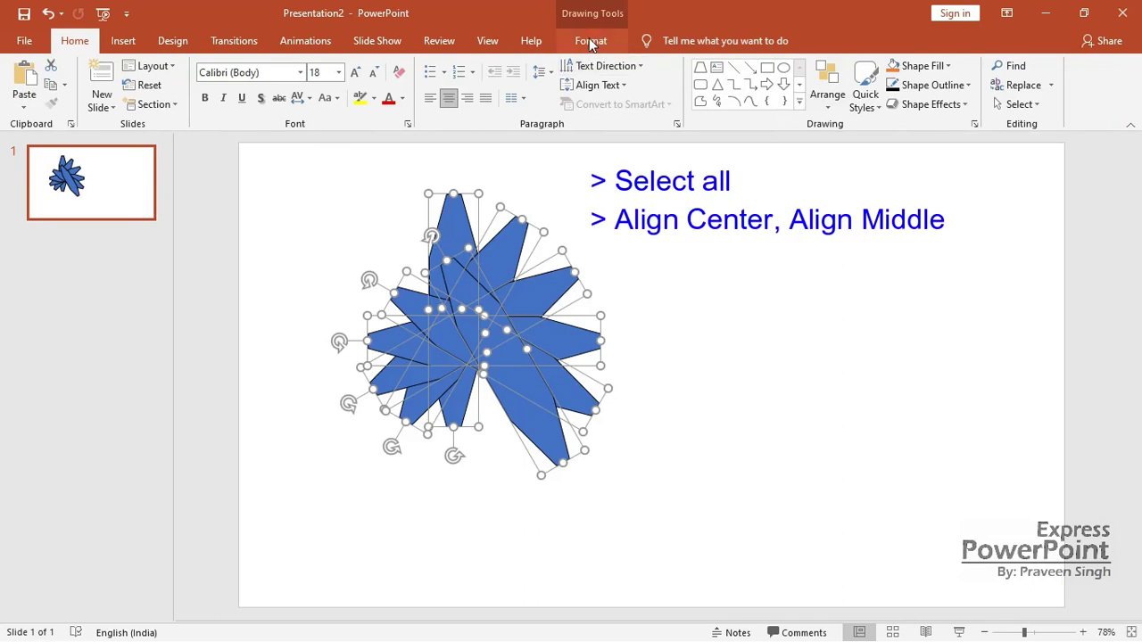
{"action": "left_click", "coordinate": [589, 41]}
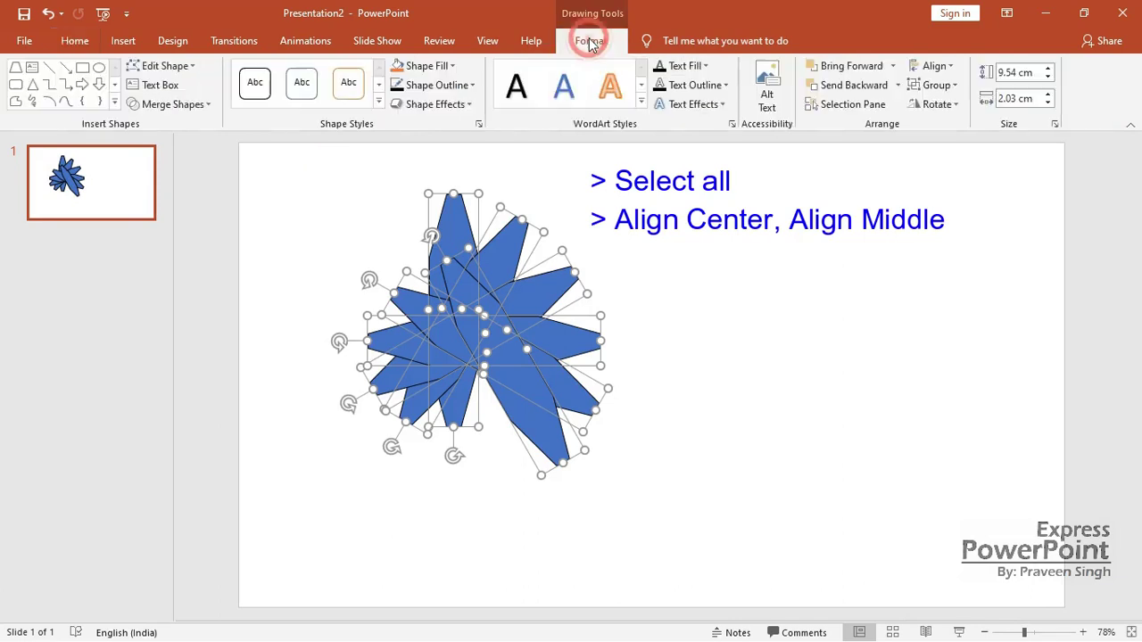
{"action": "left_click", "coordinate": [934, 66]}
{"action": "left_click", "coordinate": [961, 106]}
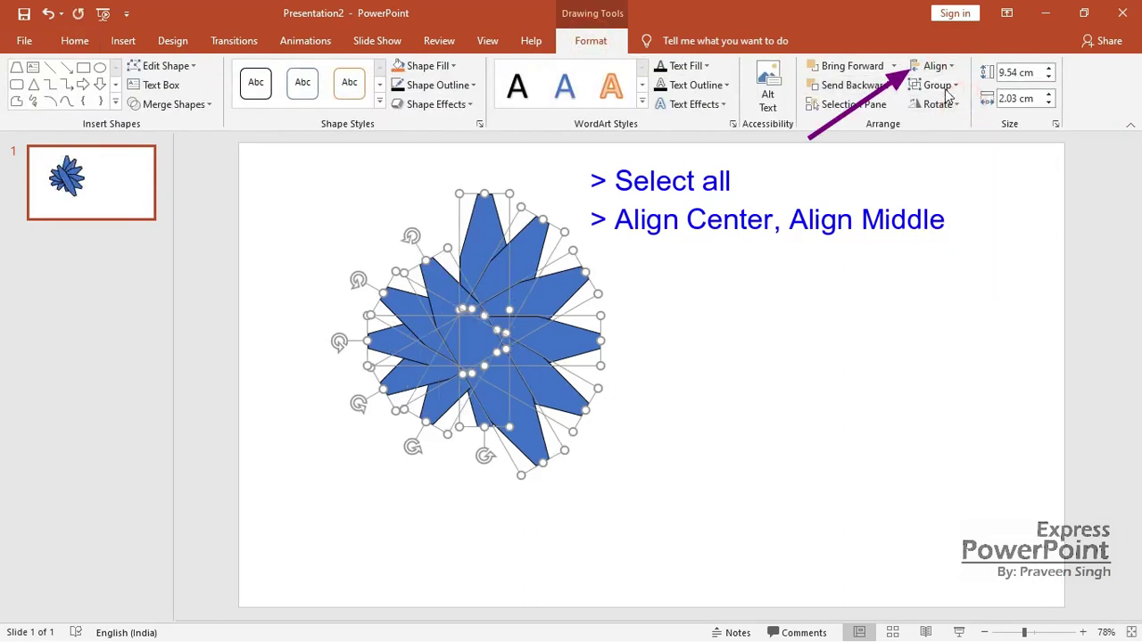
{"action": "left_click", "coordinate": [944, 72]}
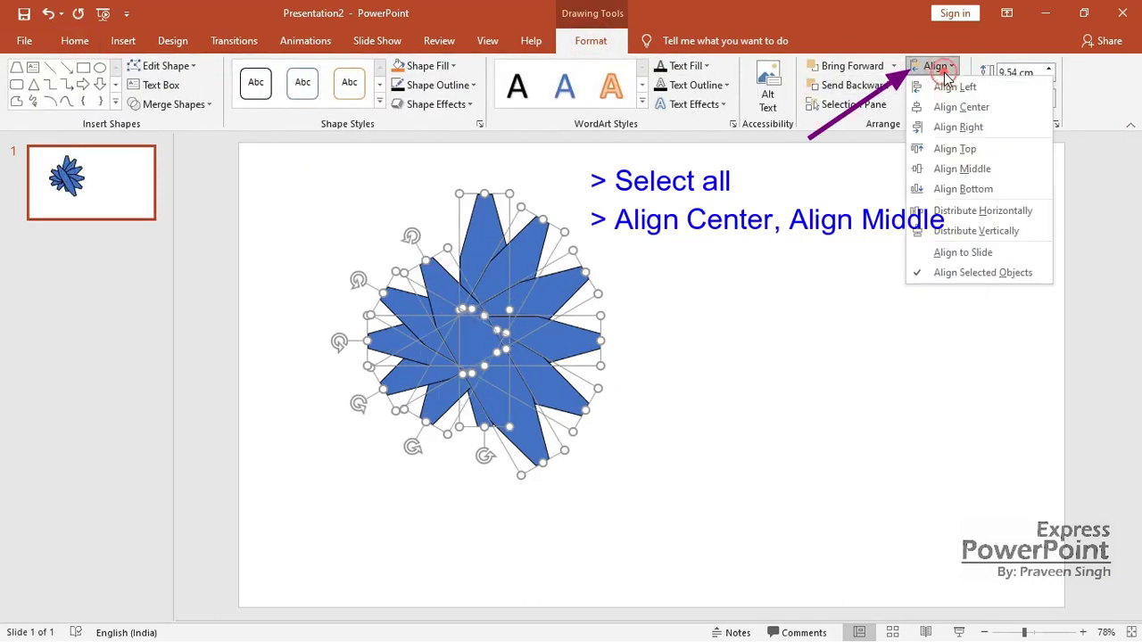
{"action": "left_click", "coordinate": [964, 170]}
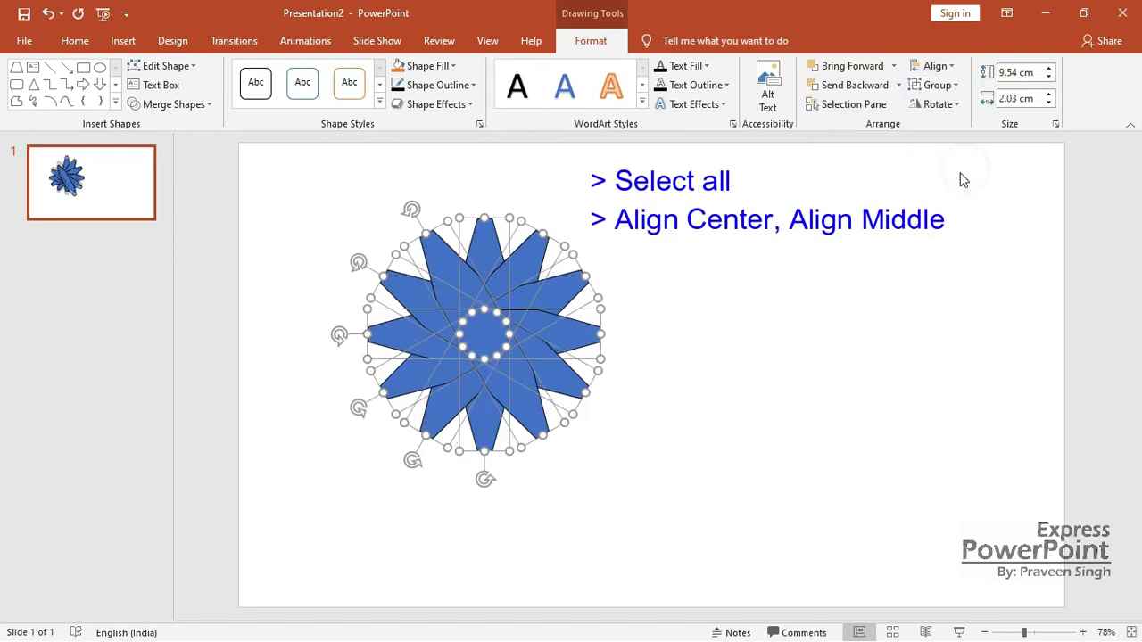
{"action": "left_click", "coordinate": [699, 263]}
Union the aligned teeth into a single twelve-pointed star.
{"action": "left_click_drag", "start_coordinate": [328, 177], "coordinate": [628, 467]}
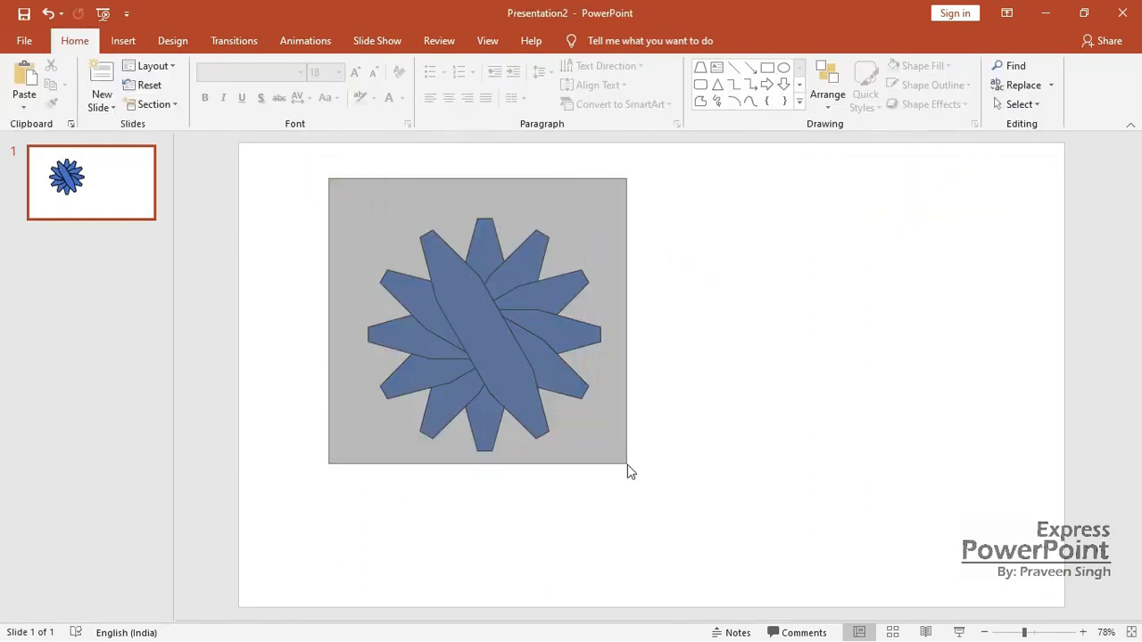
{"action": "left_click", "coordinate": [210, 105]}
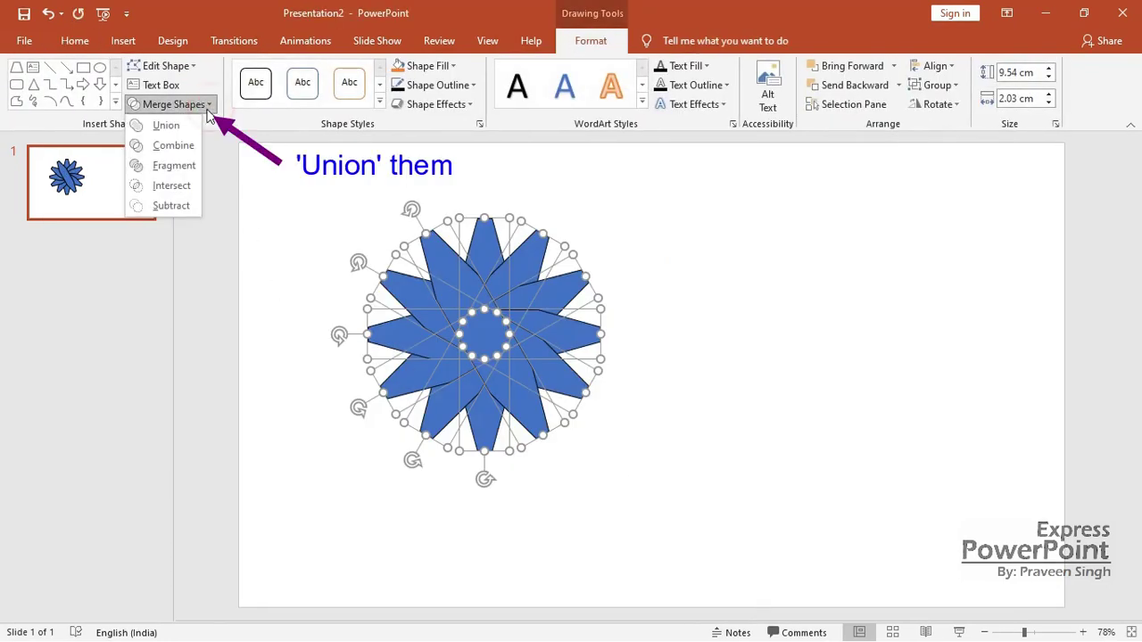
{"action": "left_click", "coordinate": [182, 126]}
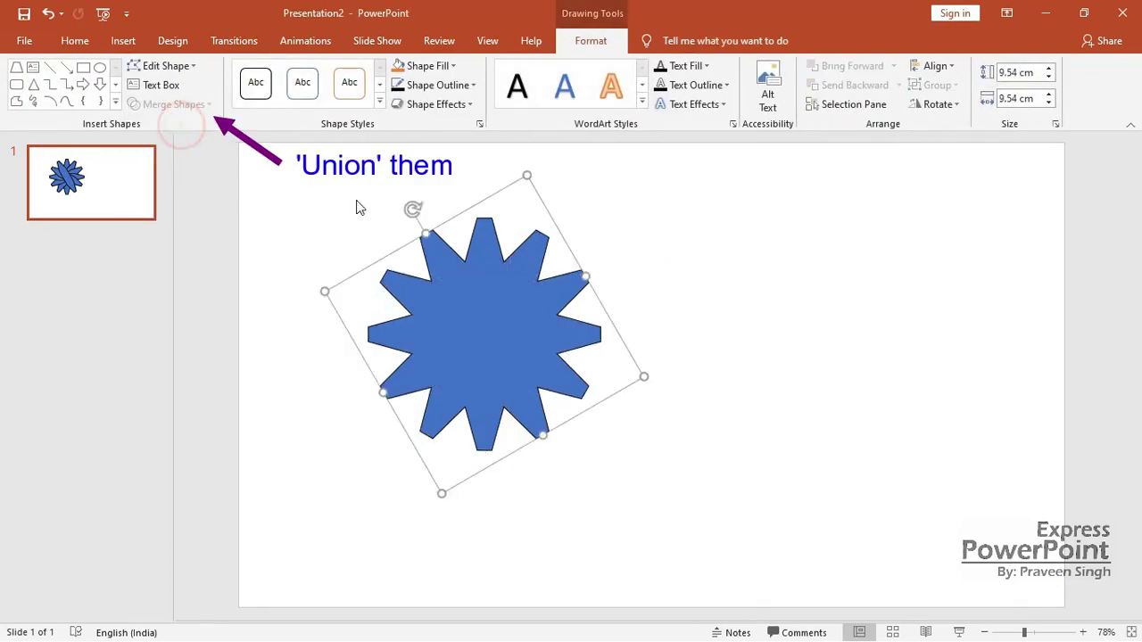
{"action": "left_click", "coordinate": [314, 187]}
Insert a circle, then move and enlarge it over the star's centre.
{"action": "left_click", "coordinate": [125, 40]}
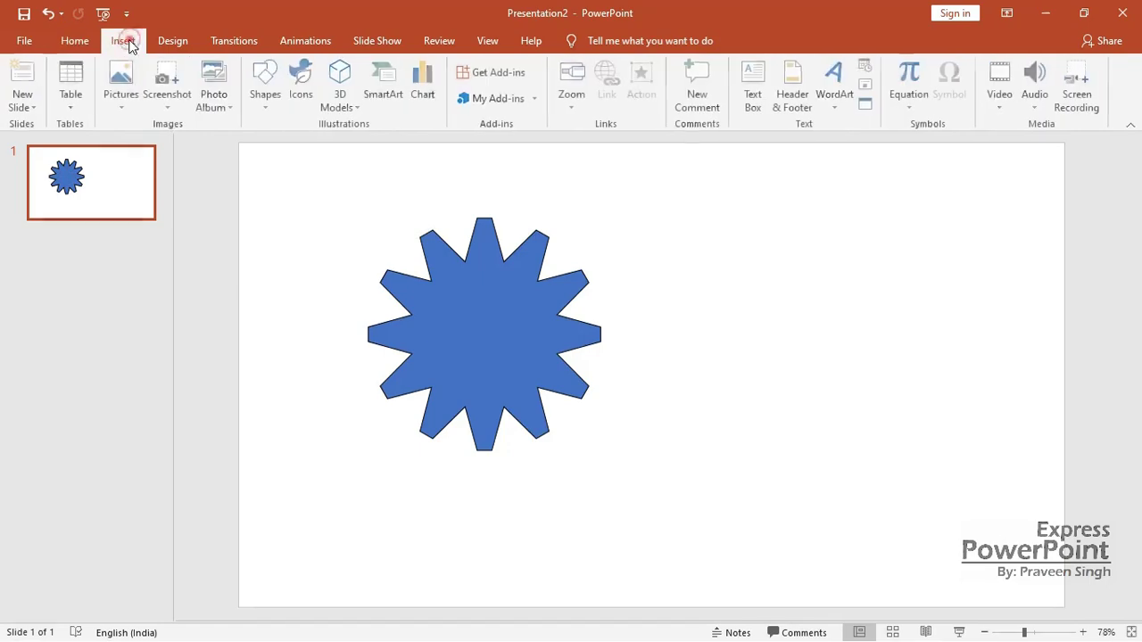
{"action": "left_click", "coordinate": [266, 98]}
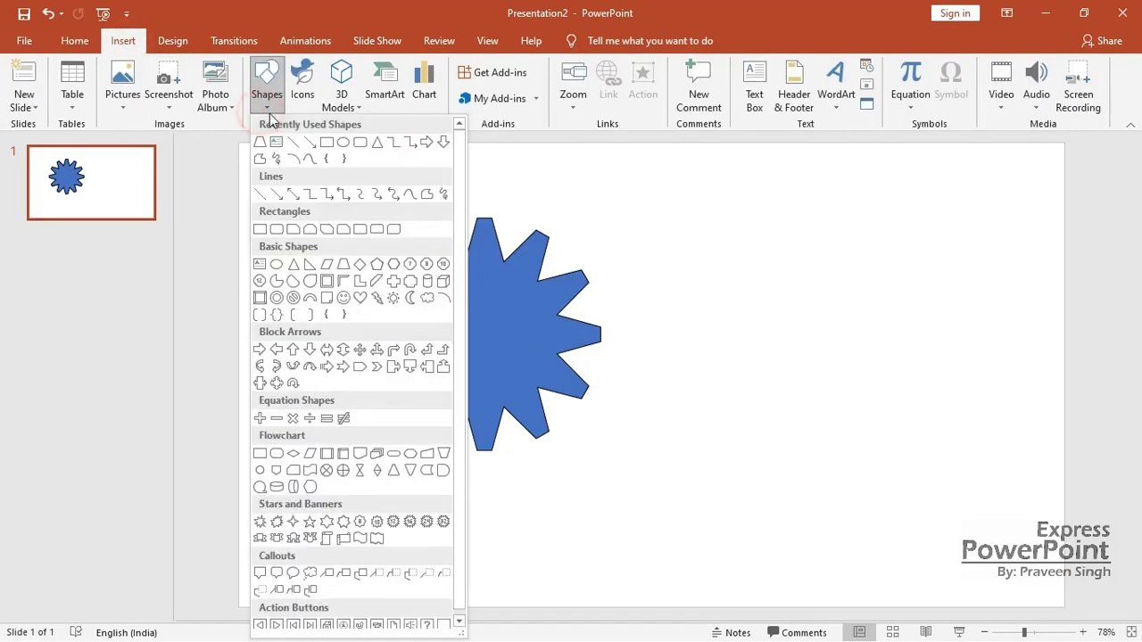
{"action": "left_click", "coordinate": [343, 147]}
{"action": "left_click", "coordinate": [339, 143]}
{"action": "mouse_move", "coordinate": [378, 183]}
{"action": "left_mouse_down"}
{"action": "mouse_move", "coordinate": [717, 320]}
{"action": "mouse_move", "coordinate": [598, 194]}
{"action": "left_mouse_up"}
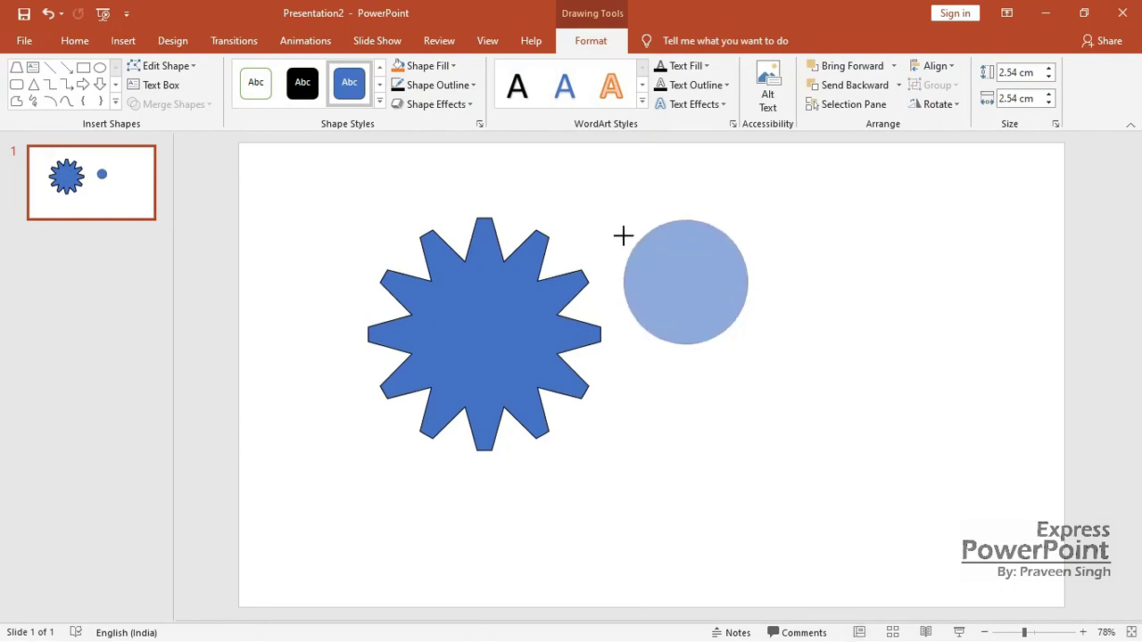
{"action": "left_click_drag", "start_coordinate": [639, 259], "coordinate": [496, 350]}
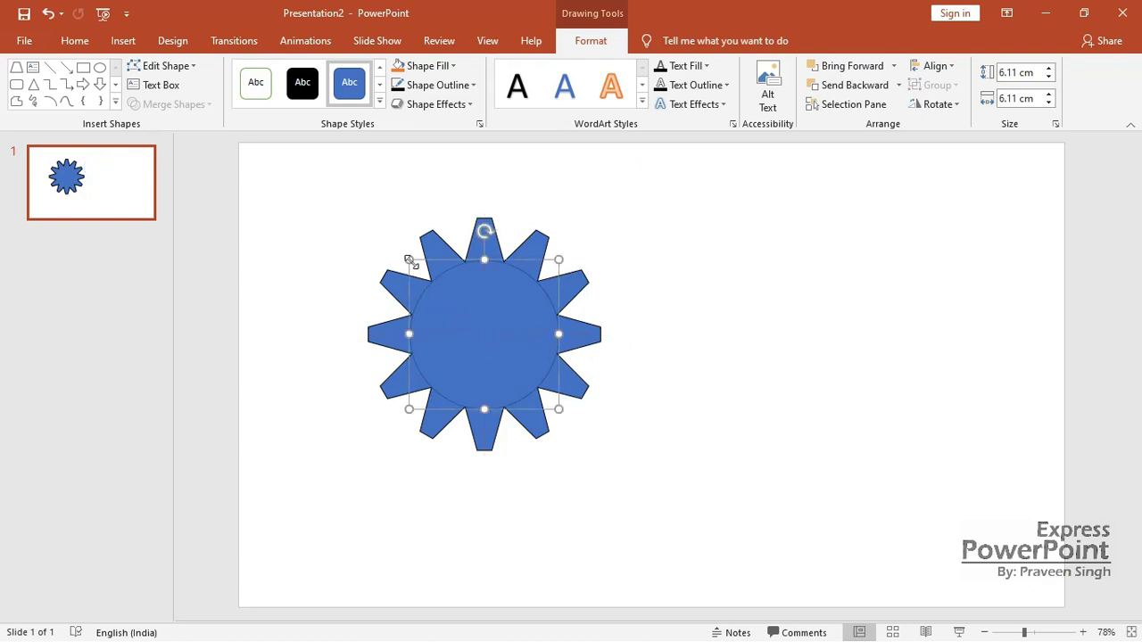
{"action": "left_click_drag", "start_coordinate": [411, 260], "coordinate": [383, 238]}
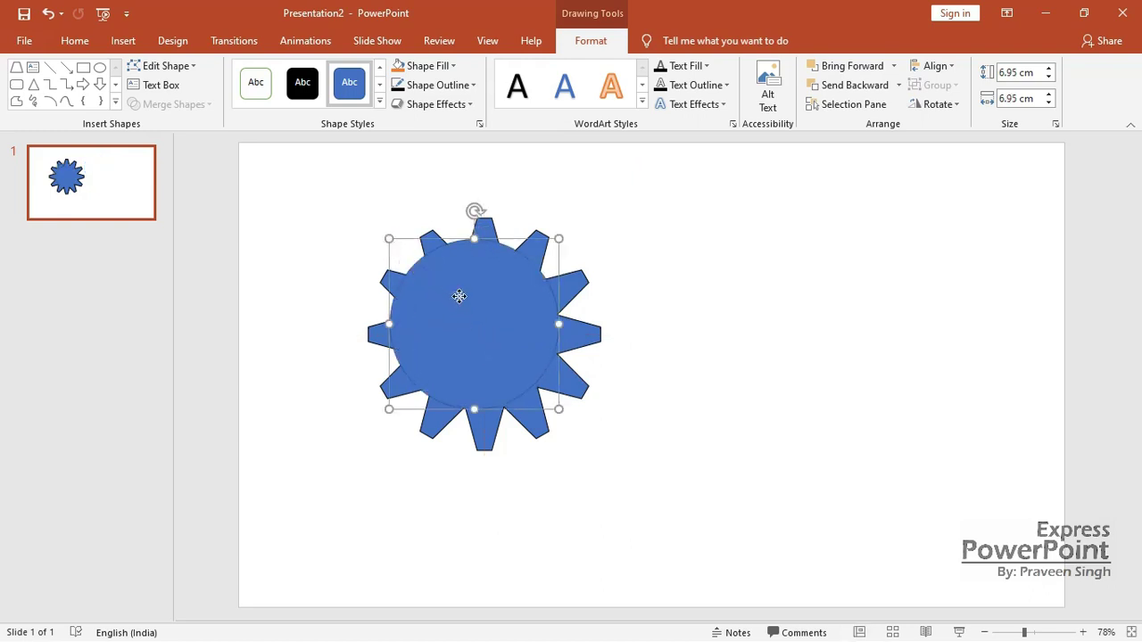
{"action": "left_click_drag", "start_coordinate": [440, 286], "coordinate": [466, 306]}
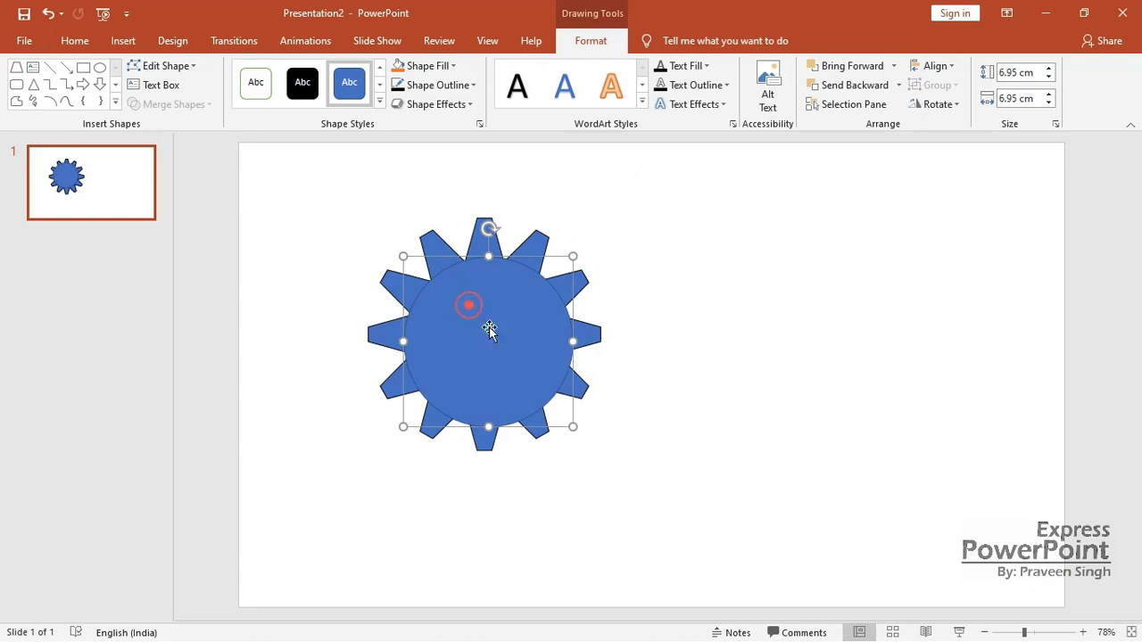
Align the circle and star with Align Center and Align Middle.
{"action": "left_click", "coordinate": [595, 336], "text": "shift"}
{"action": "left_click", "coordinate": [936, 66]}
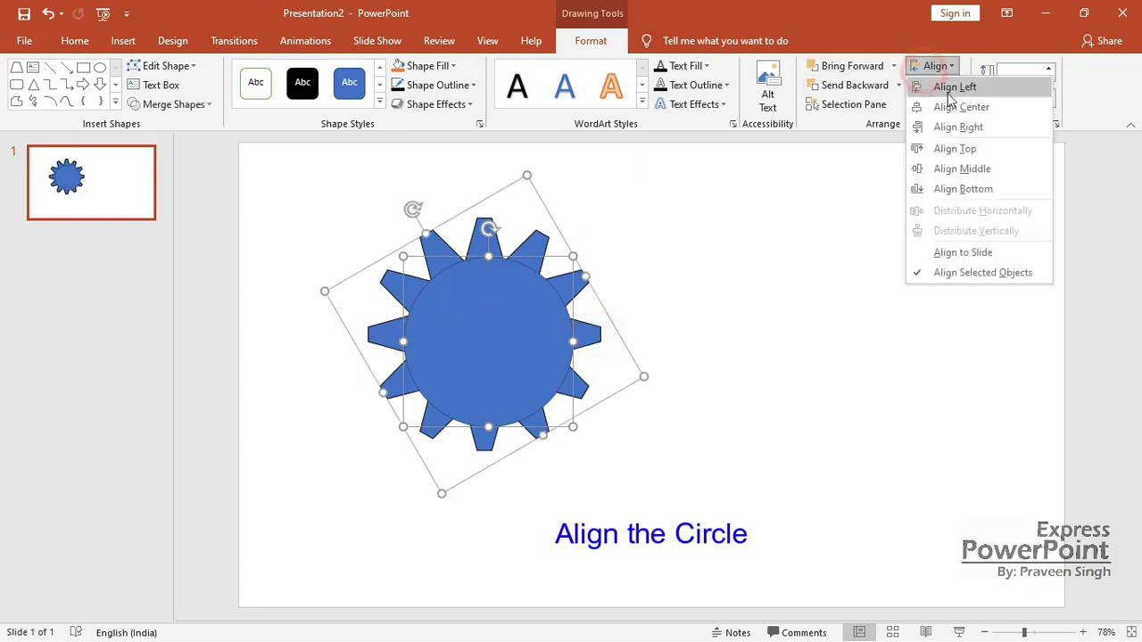
{"action": "left_click", "coordinate": [935, 107]}
{"action": "left_click", "coordinate": [957, 104]}
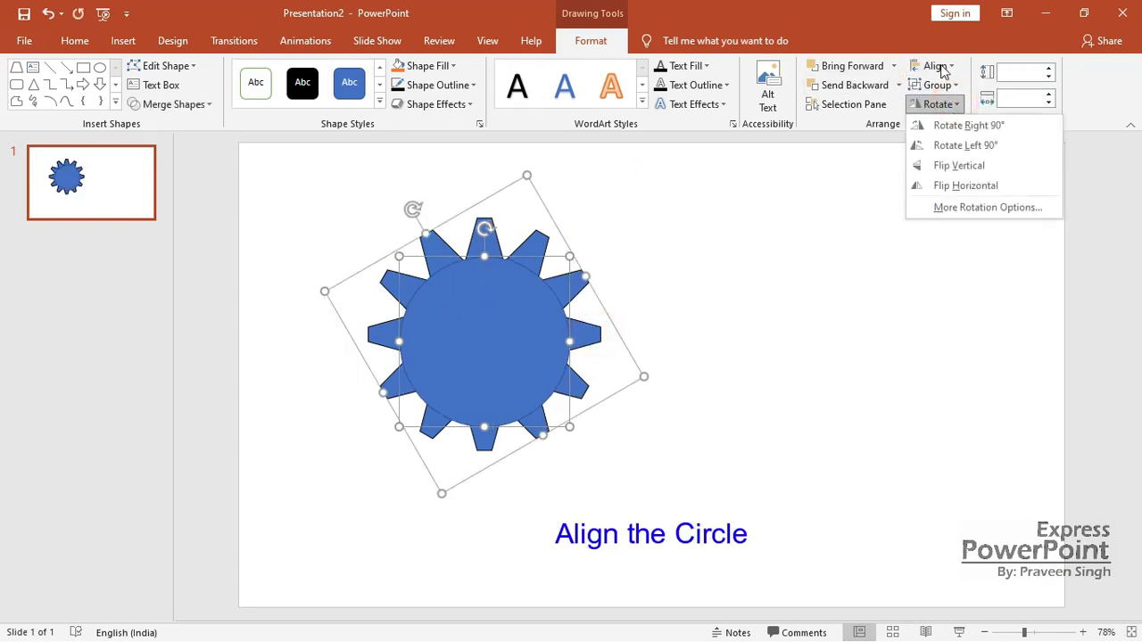
{"action": "left_click", "coordinate": [936, 66]}
{"action": "left_click", "coordinate": [962, 162]}
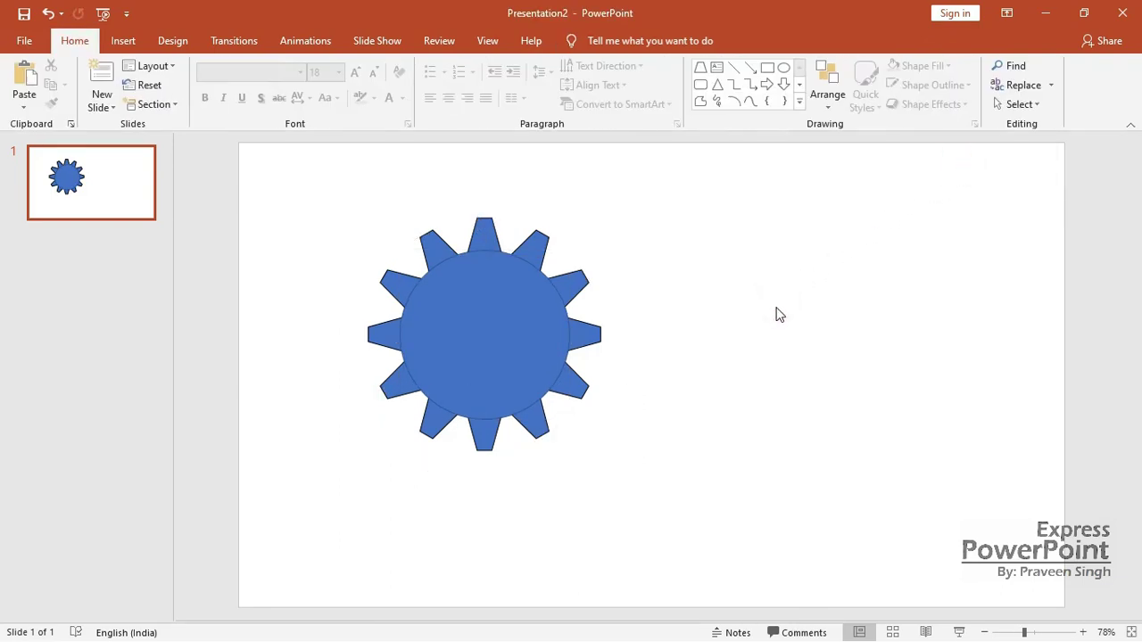
Enlarge the inner circle to 7.41 cm and recentre it on the star.
{"action": "left_click", "coordinate": [446, 290]}
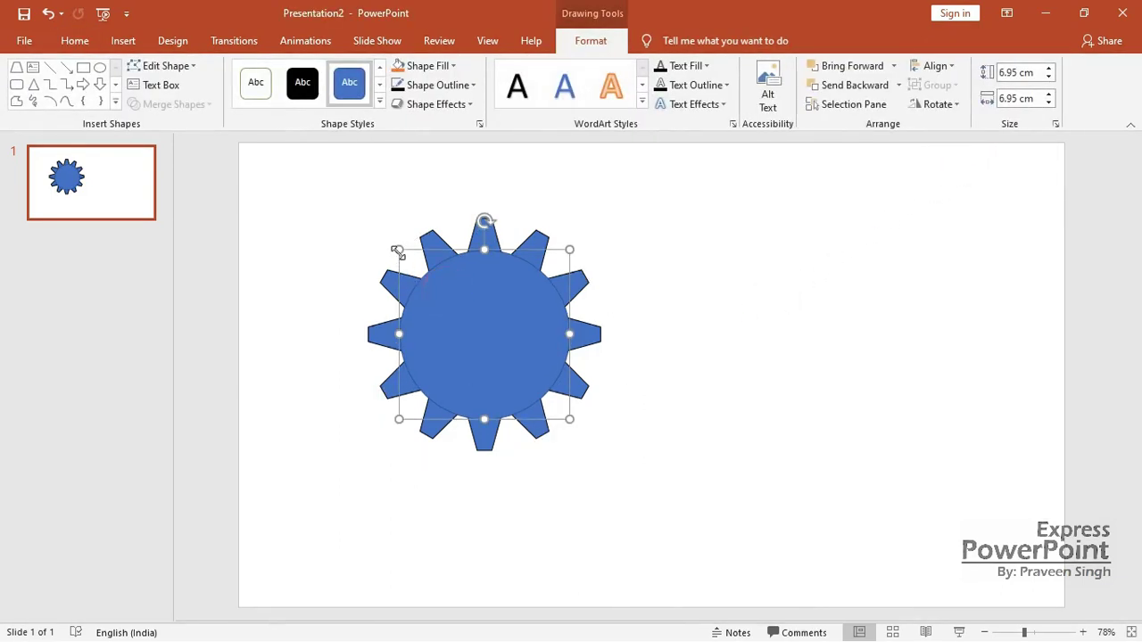
{"action": "left_click_drag", "start_coordinate": [397, 251], "coordinate": [387, 243]}
{"action": "key", "text": "Escape"}
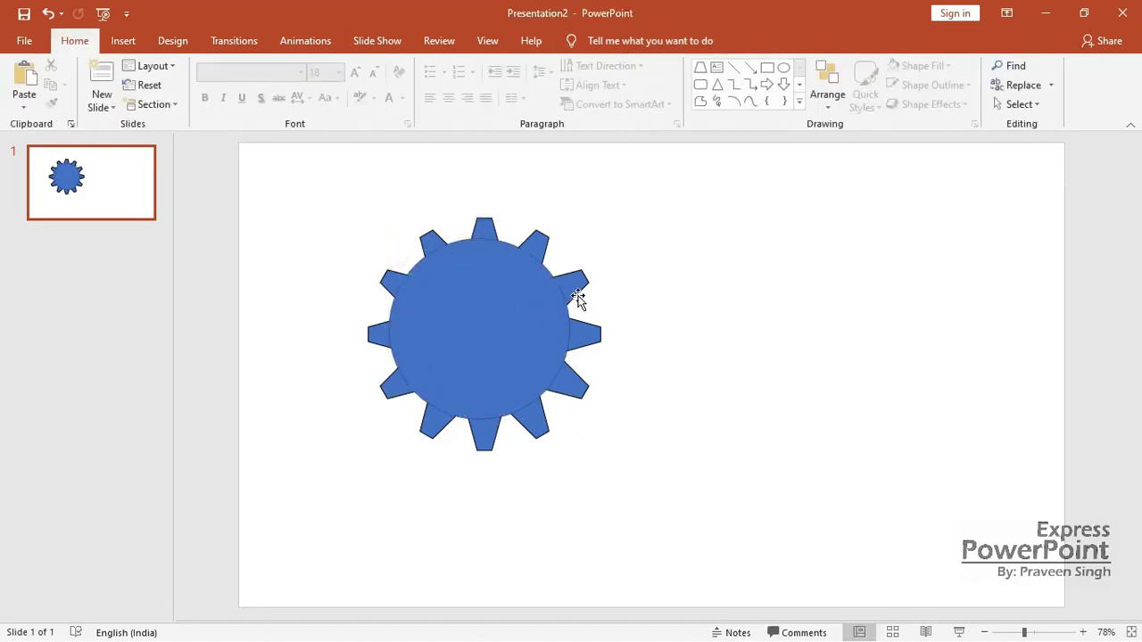
{"action": "left_click", "coordinate": [577, 282]}
{"action": "left_click", "coordinate": [527, 309], "text": "shift"}
{"action": "left_click", "coordinate": [935, 67]}
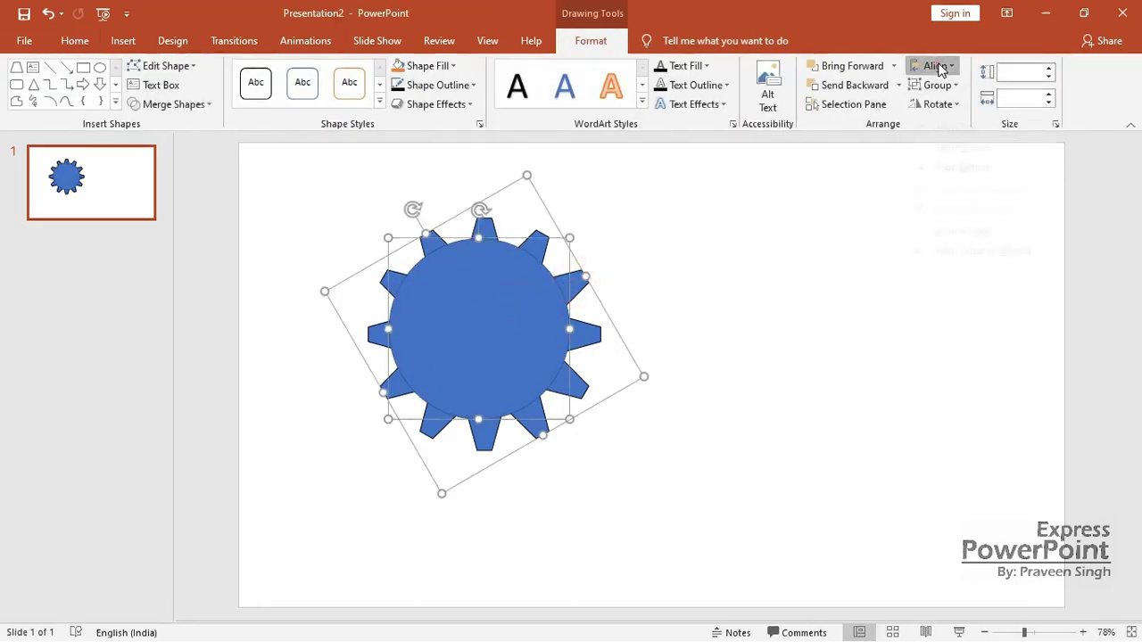
{"action": "left_click", "coordinate": [944, 107]}
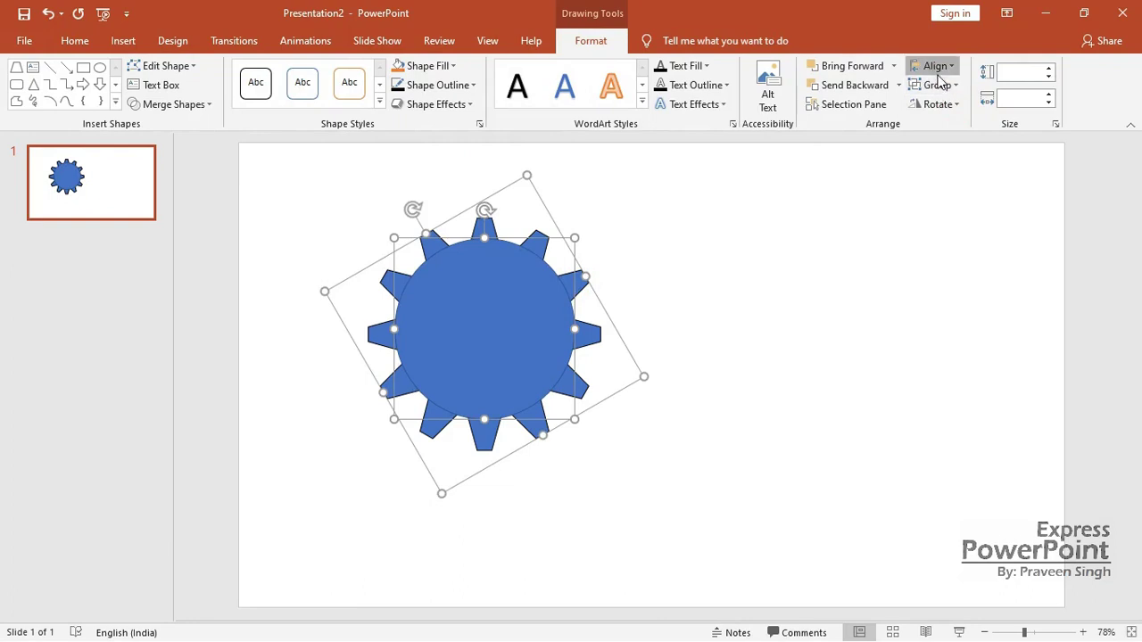
{"action": "left_click", "coordinate": [936, 66]}
{"action": "left_click", "coordinate": [973, 166]}
{"action": "left_click", "coordinate": [961, 172]}
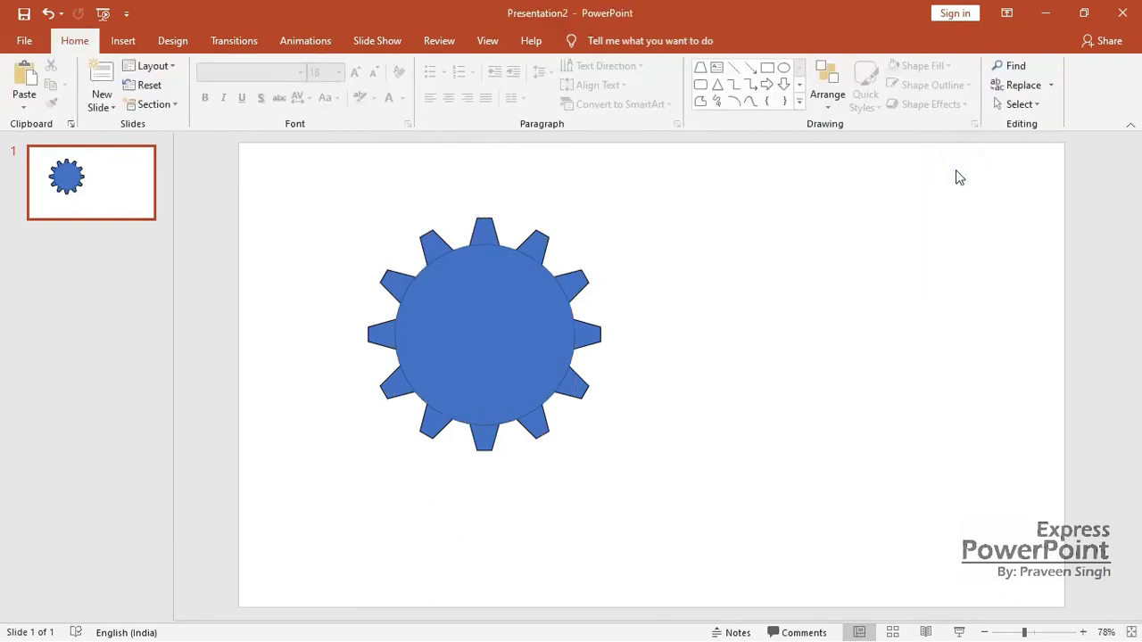
{"action": "left_click", "coordinate": [642, 240]}
Union the circle and star into one solid gear shape.
{"action": "left_click_drag", "start_coordinate": [307, 187], "coordinate": [622, 483]}
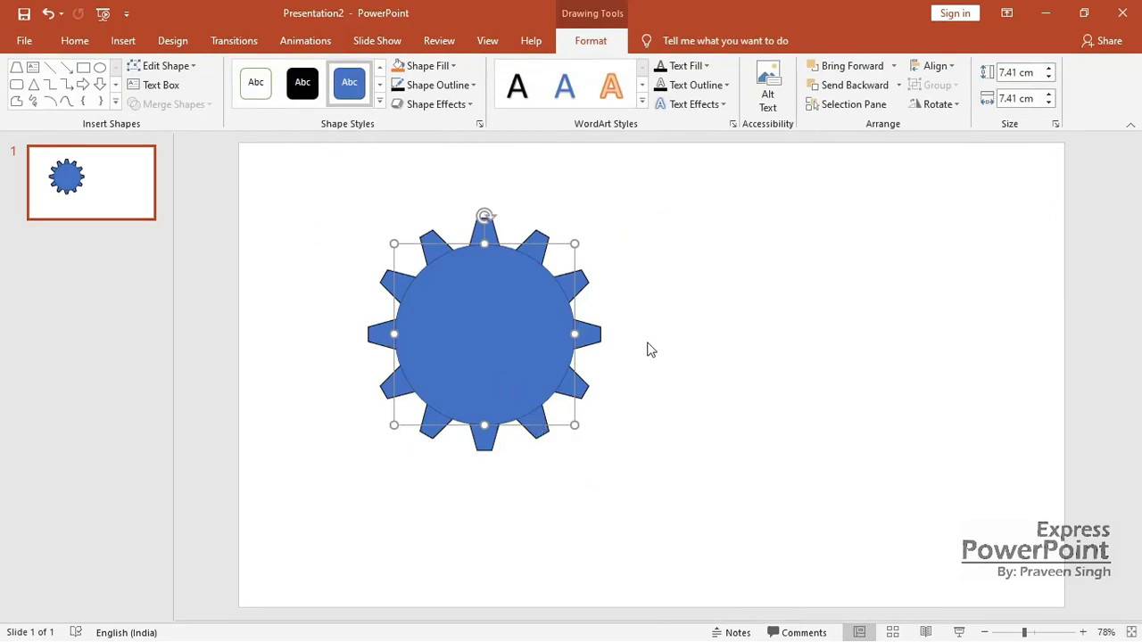
{"action": "left_click", "coordinate": [595, 332], "text": "shift"}
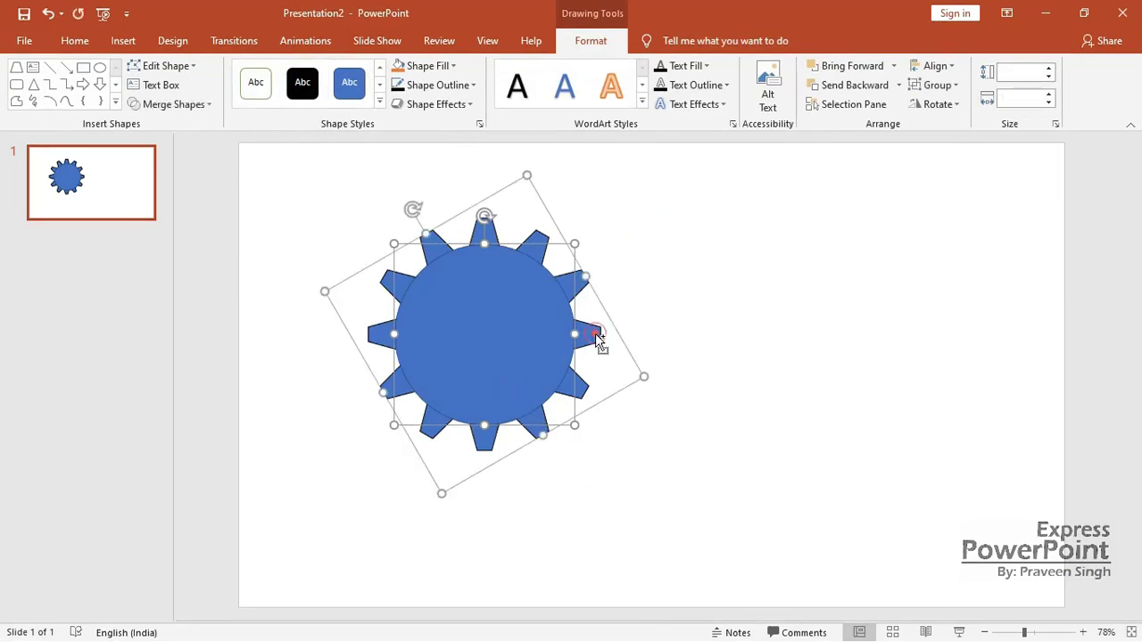
{"action": "left_click", "coordinate": [210, 105]}
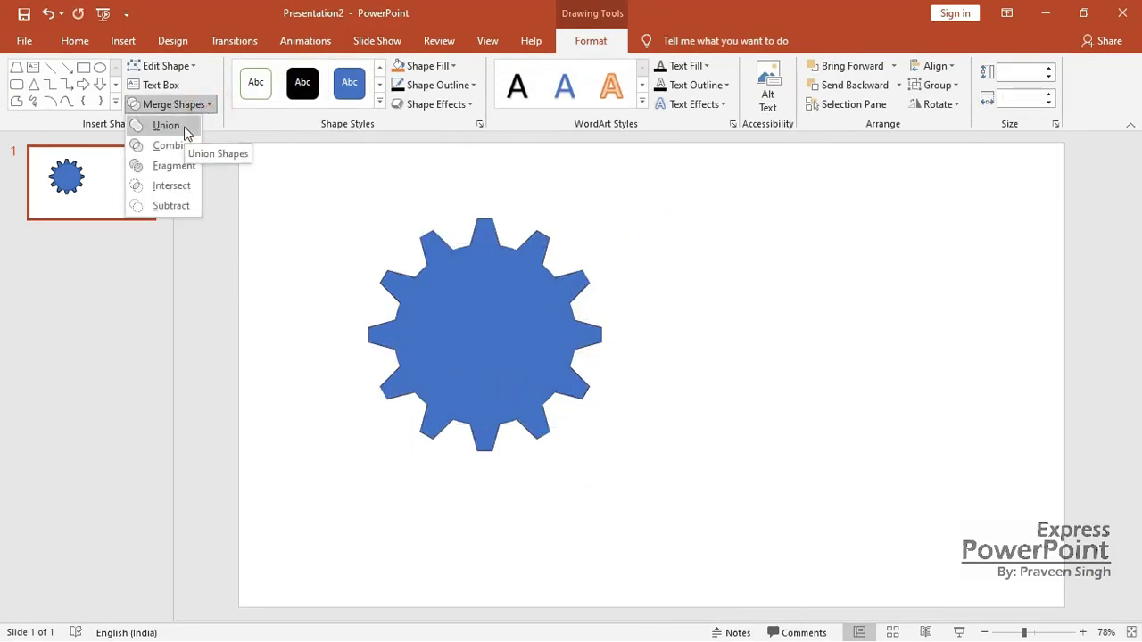
{"action": "left_click", "coordinate": [184, 127]}
{"action": "left_click", "coordinate": [303, 220]}
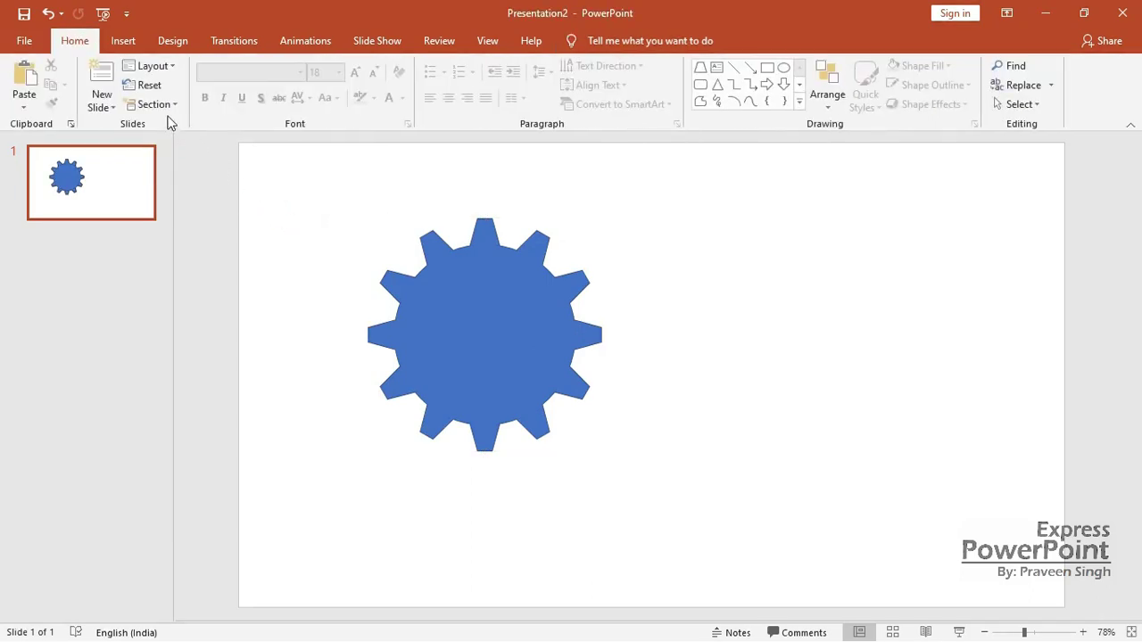
{"action": "left_click", "coordinate": [124, 40]}
Draw an oval circle inside the solid gear.
{"action": "left_click", "coordinate": [267, 109]}
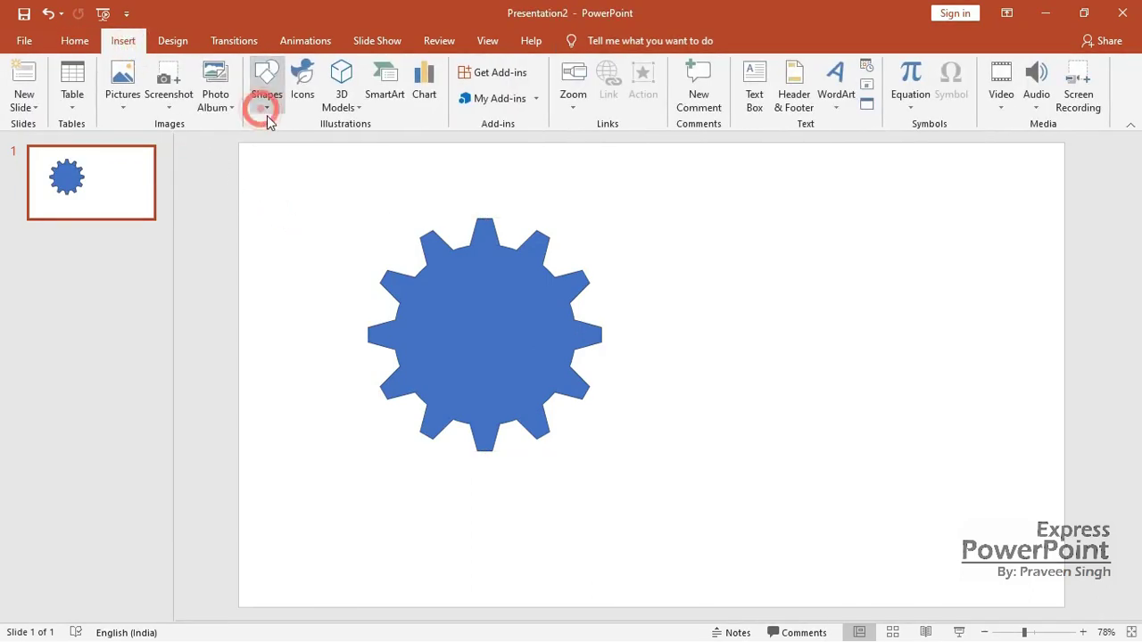
{"action": "left_click", "coordinate": [342, 145]}
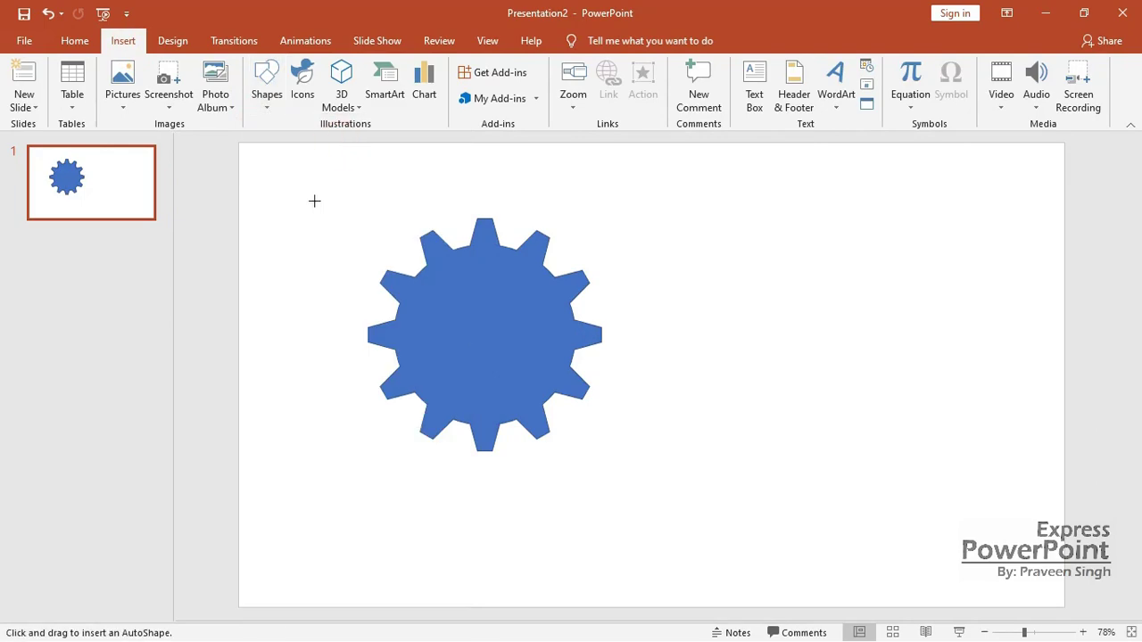
{"action": "mouse_move", "coordinate": [311, 202]}
{"action": "left_mouse_down"}
{"action": "mouse_move", "coordinate": [409, 332]}
{"action": "mouse_move", "coordinate": [483, 345]}
{"action": "left_mouse_up"}
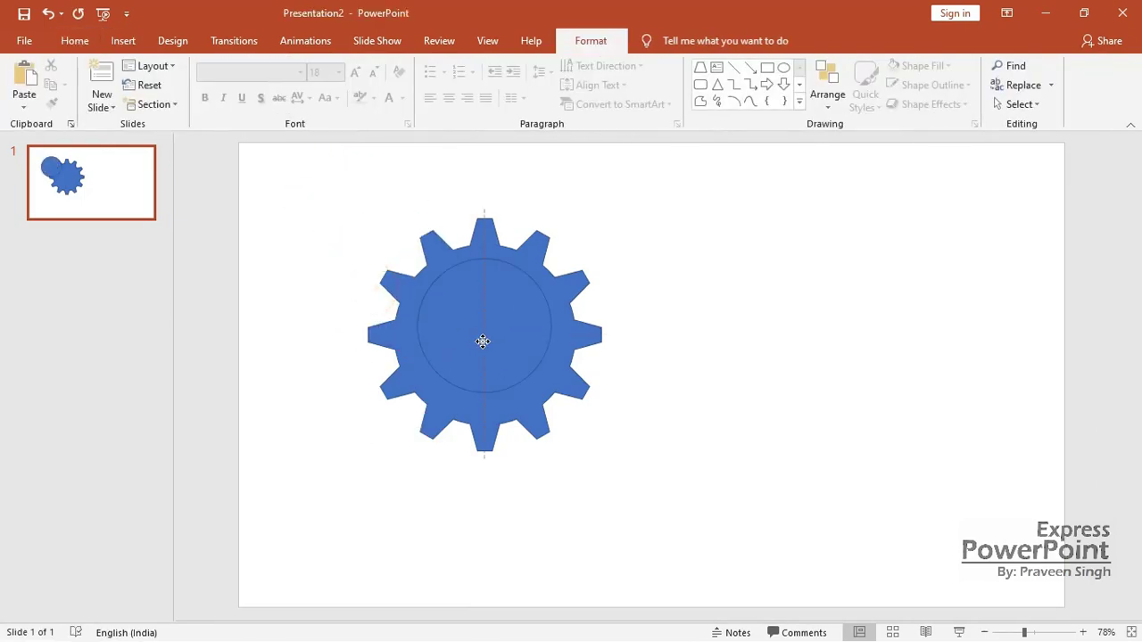
Centre the circle in the gear with Align Center and Align Middle, then reselect both shapes.
{"action": "left_click", "coordinate": [568, 382], "text": "shift"}
{"action": "left_click", "coordinate": [931, 71]}
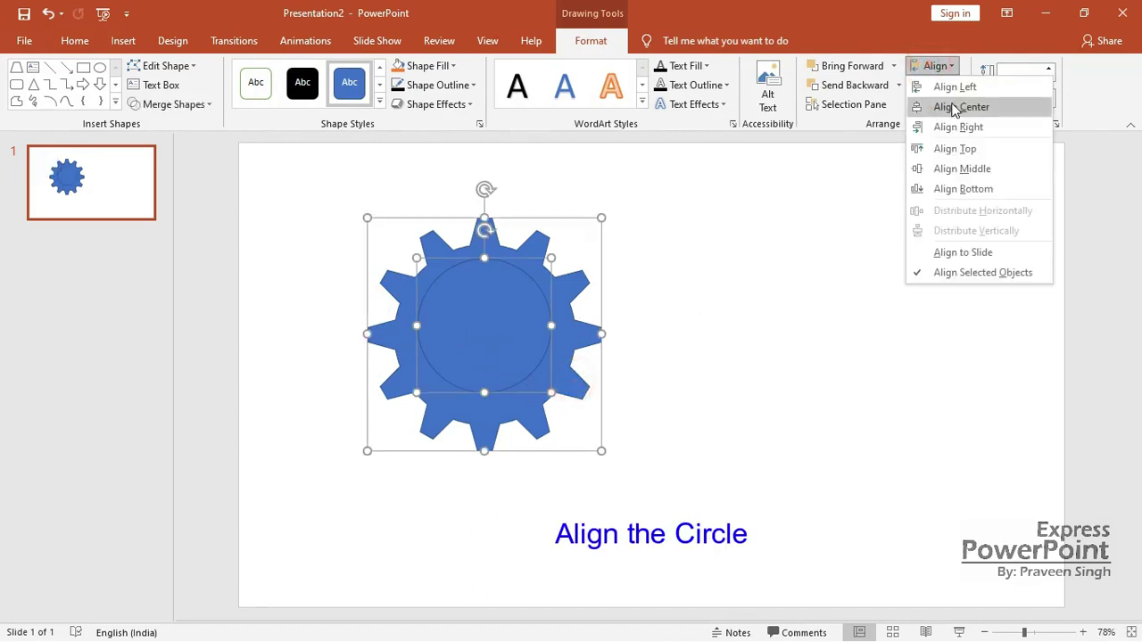
{"action": "left_click", "coordinate": [948, 107]}
{"action": "left_click", "coordinate": [948, 67]}
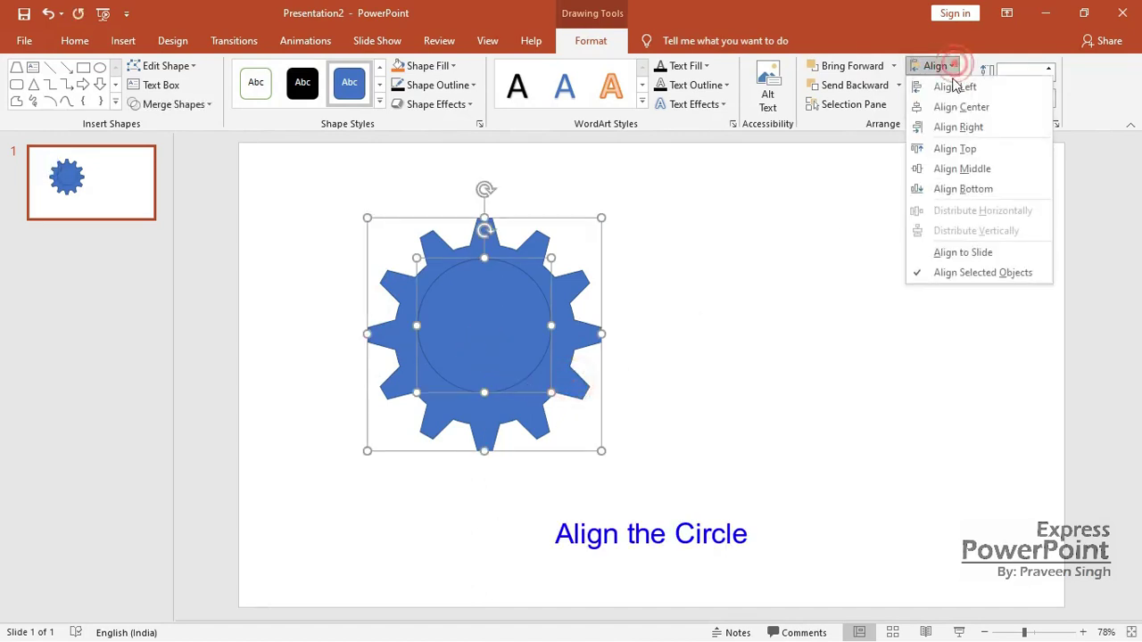
{"action": "left_click", "coordinate": [962, 169]}
{"action": "left_click", "coordinate": [956, 173]}
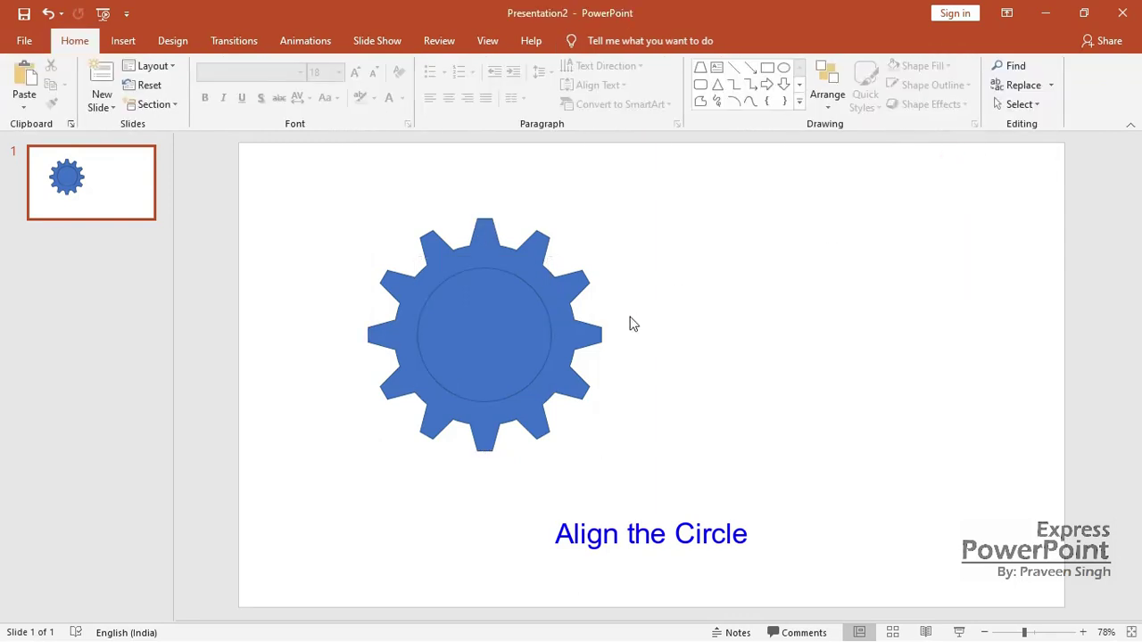
{"action": "left_click", "coordinate": [532, 328]}
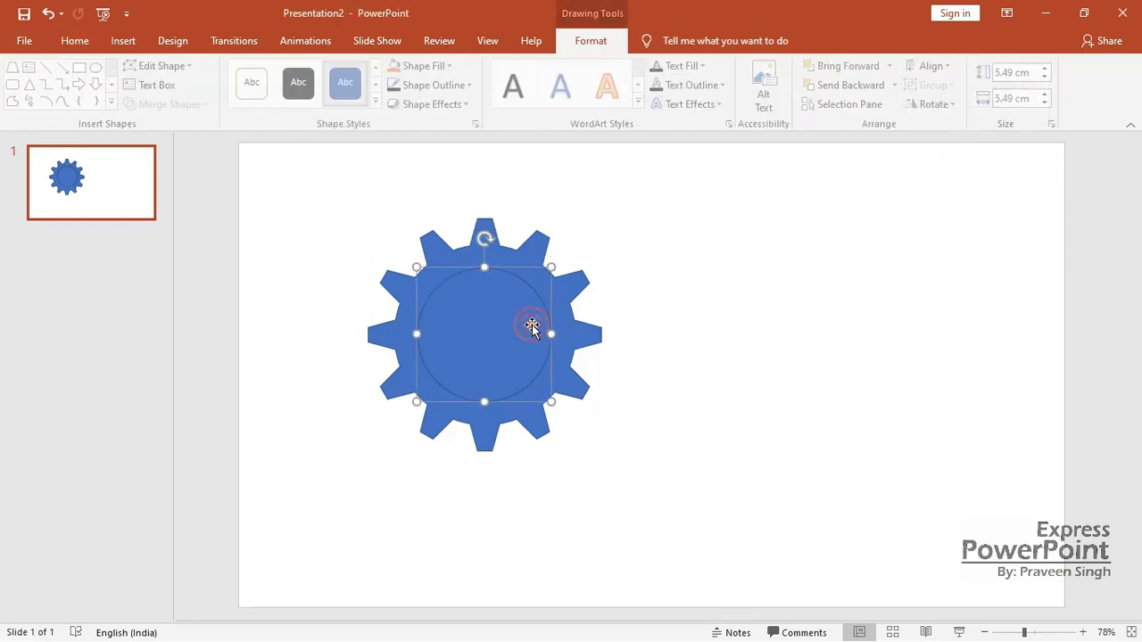
{"action": "left_click", "coordinate": [580, 335], "text": "shift"}
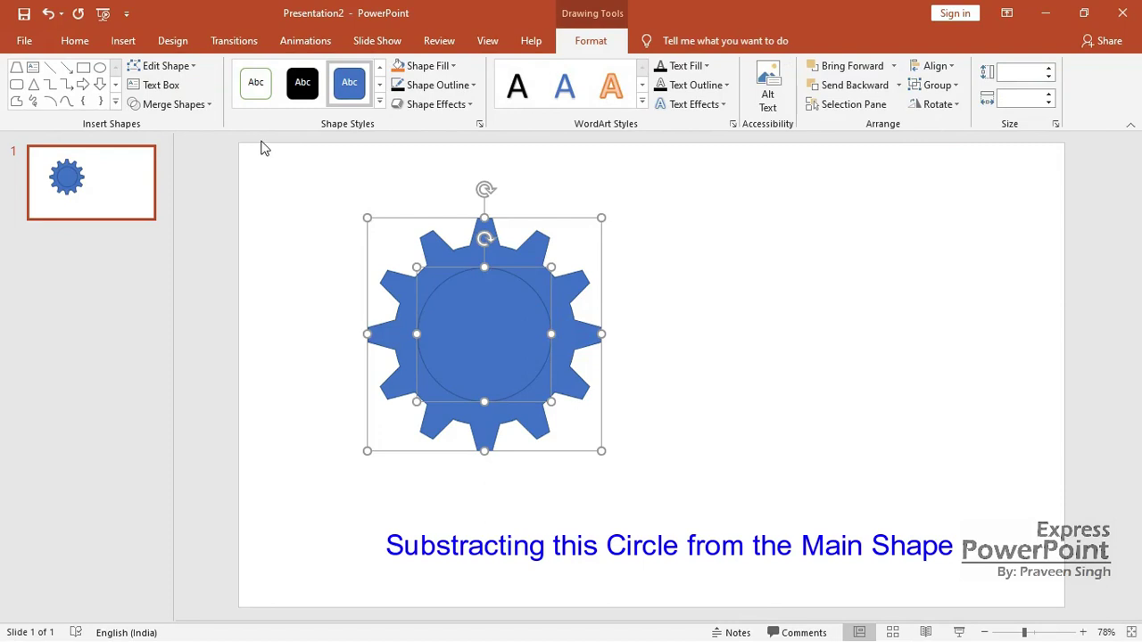
Combine the shapes to cut the circle out, leaving a 9.54 cm hollow gear with a black outline.
{"action": "left_click", "coordinate": [207, 105]}
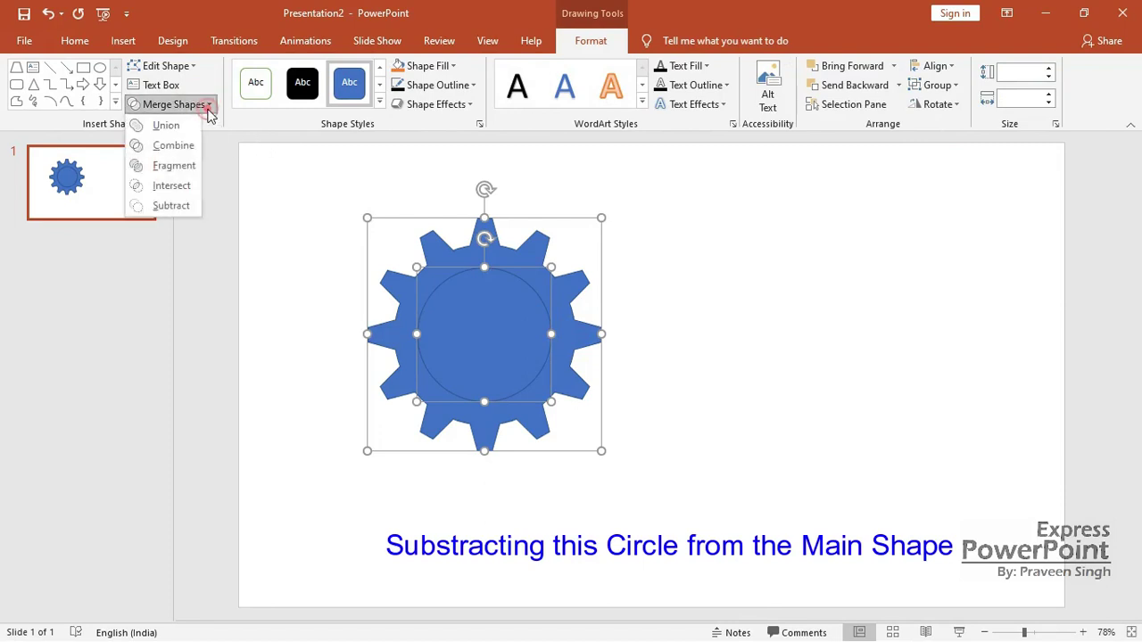
{"action": "left_click", "coordinate": [186, 150]}
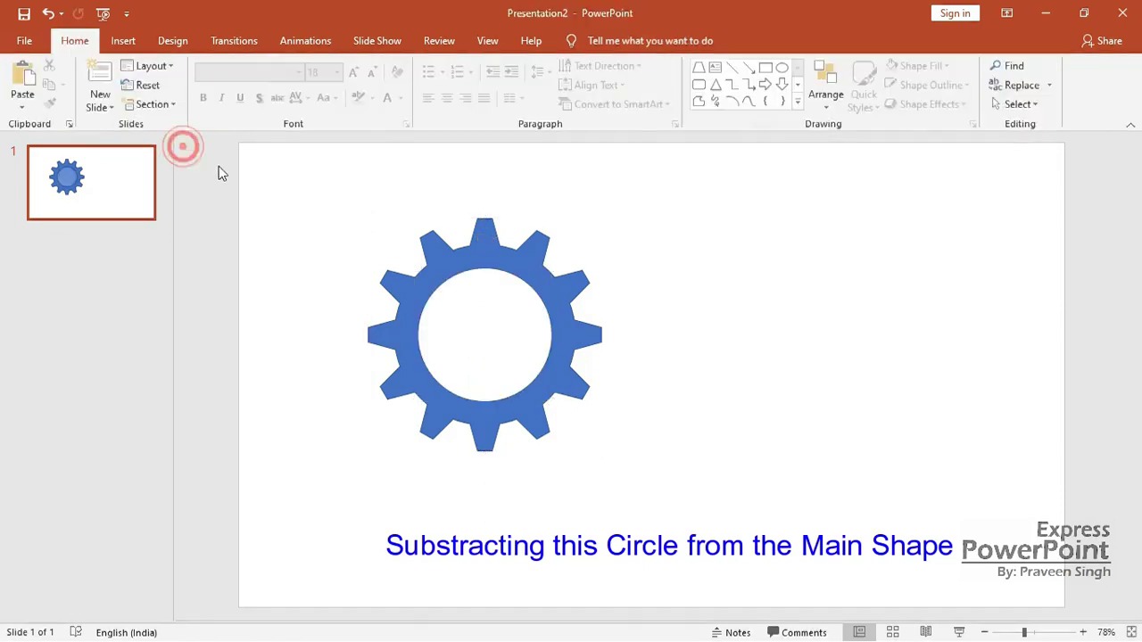
{"action": "left_click", "coordinate": [533, 402]}
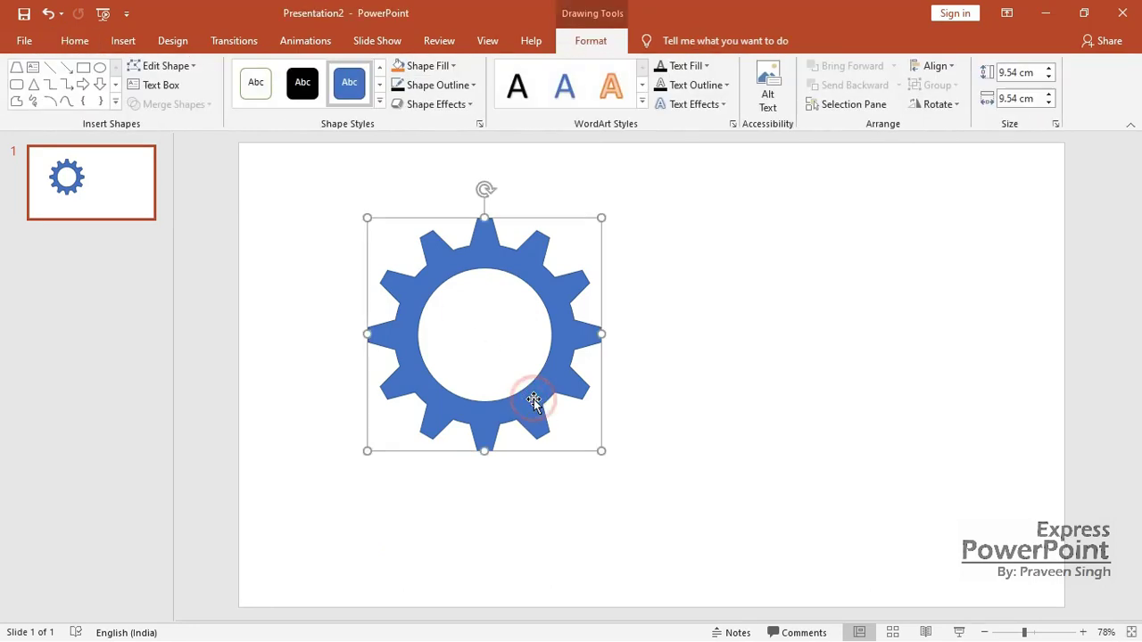
{"action": "left_click", "coordinate": [467, 84]}
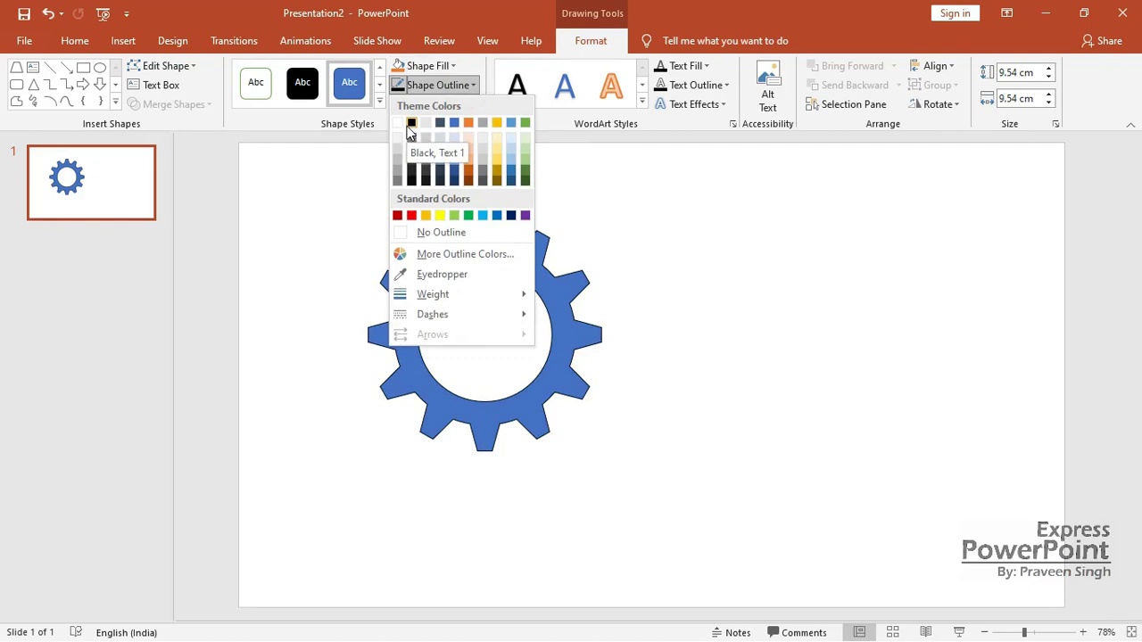
{"action": "left_click", "coordinate": [686, 261]}
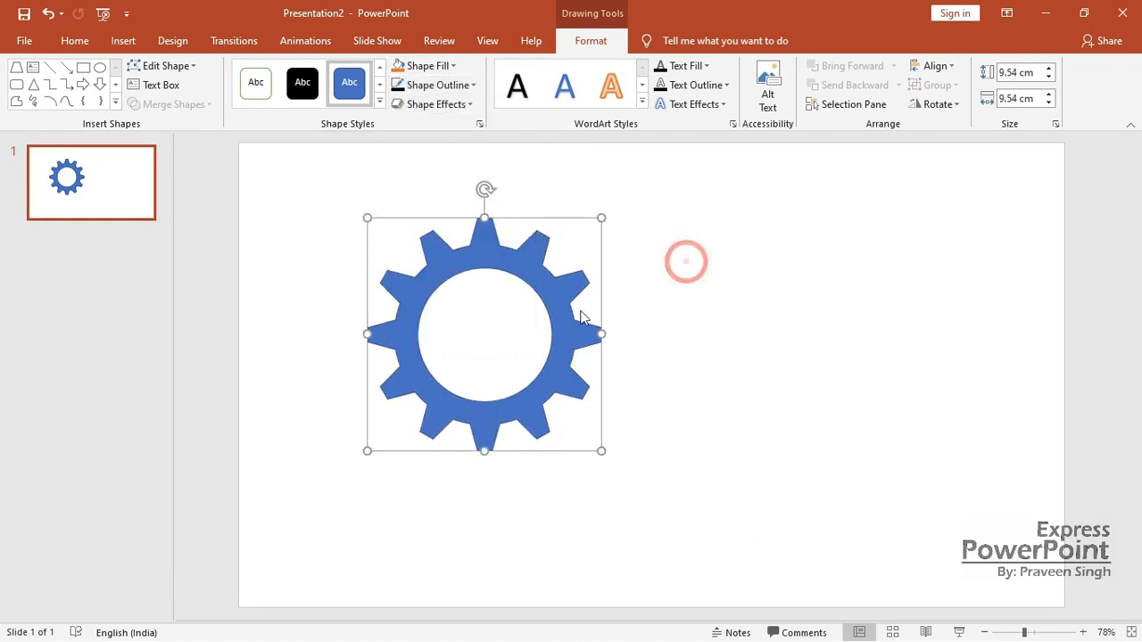
Duplicate the hollow gear to the right of the original so their teeth touch.
{"action": "left_click", "coordinate": [677, 365]}
{"action": "left_click", "coordinate": [566, 331]}
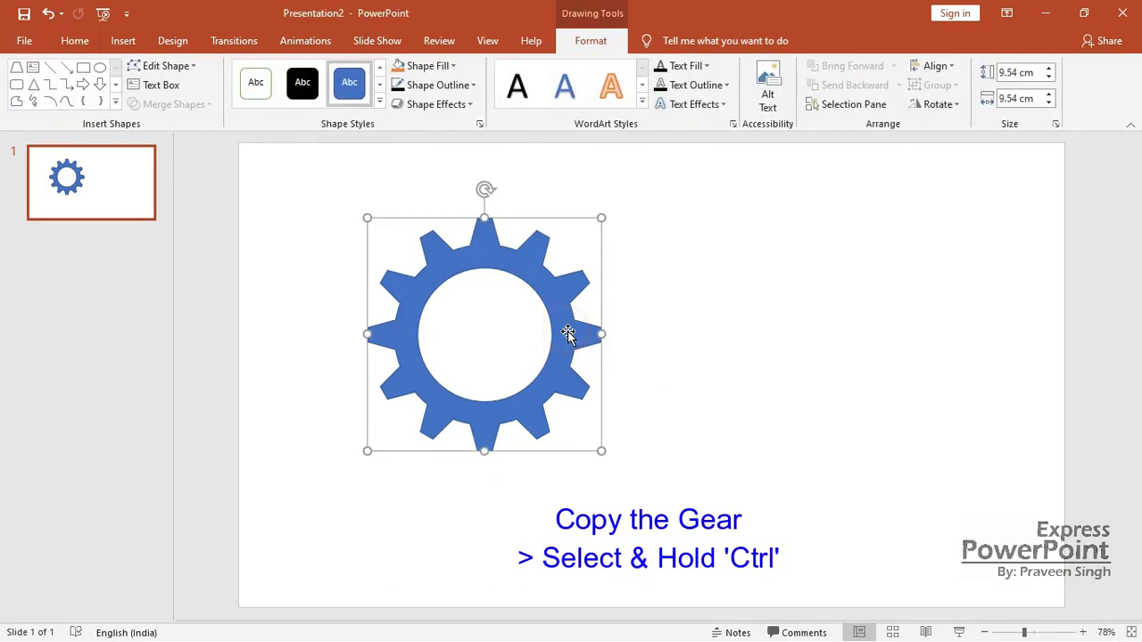
{"action": "left_click_drag", "start_coordinate": [567, 332], "coordinate": [782, 337]}
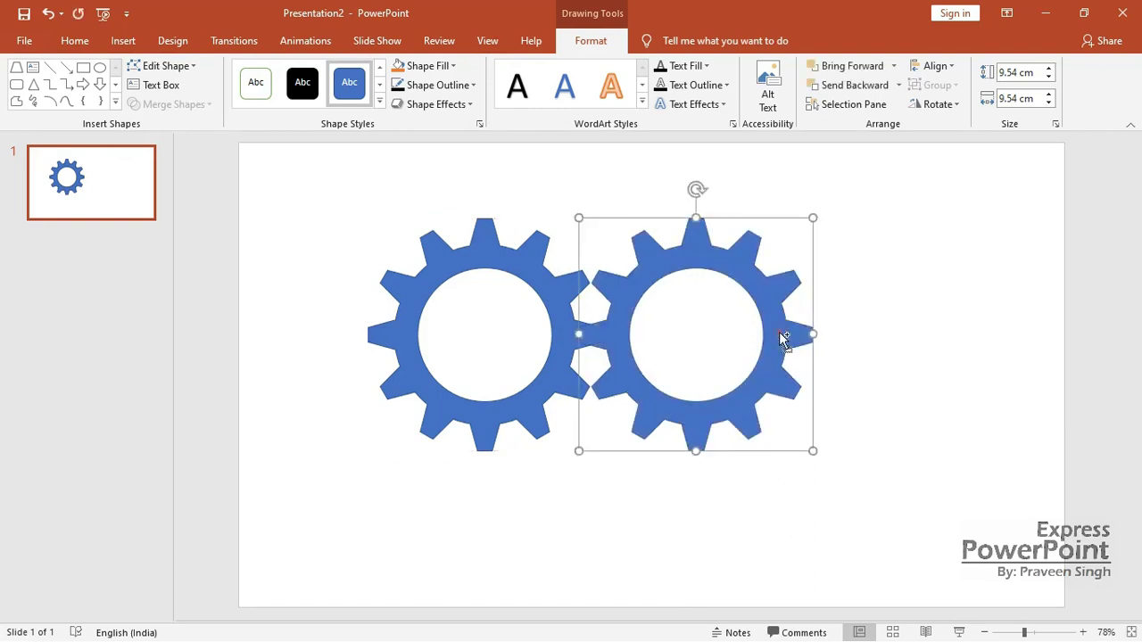
{"action": "left_click", "coordinate": [924, 323]}
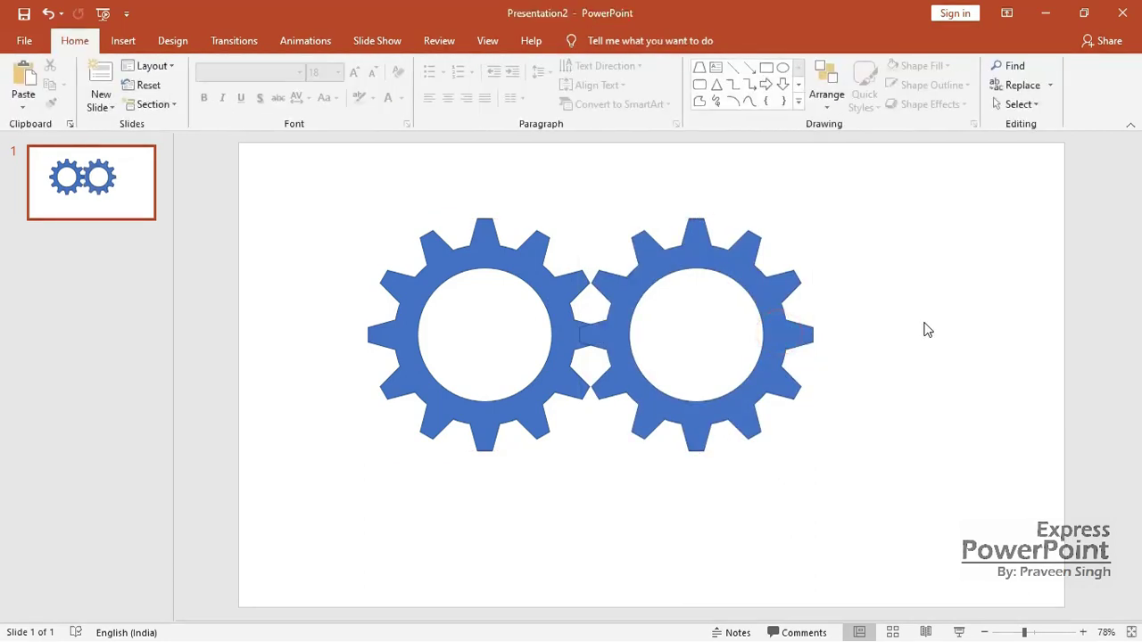
{"action": "left_click", "coordinate": [562, 311]}
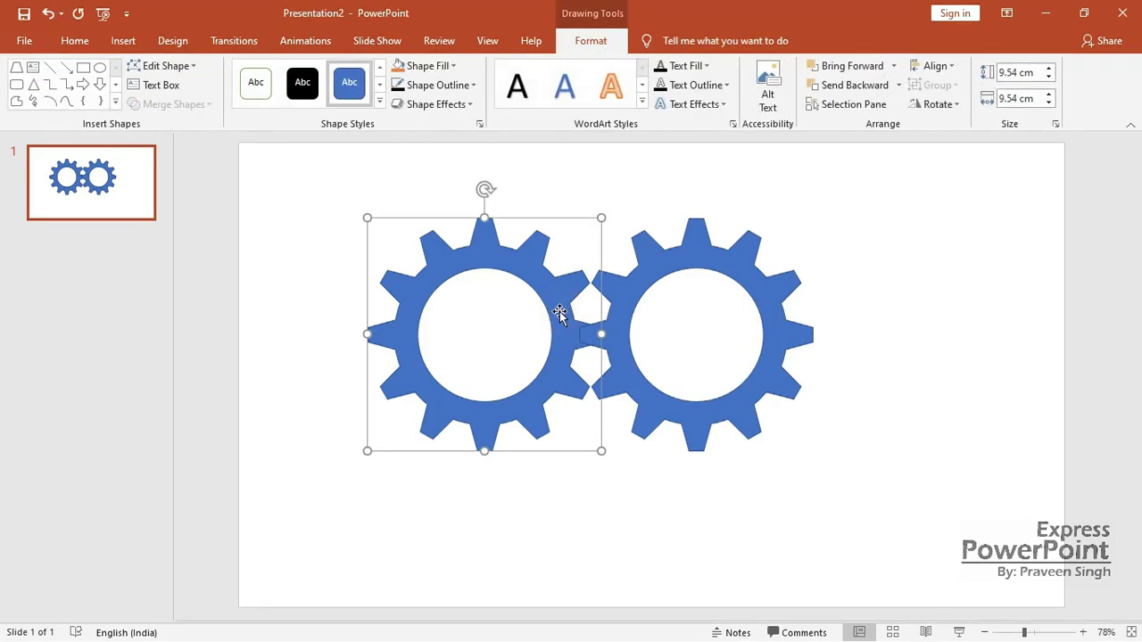
{"action": "left_click", "coordinate": [621, 294]}
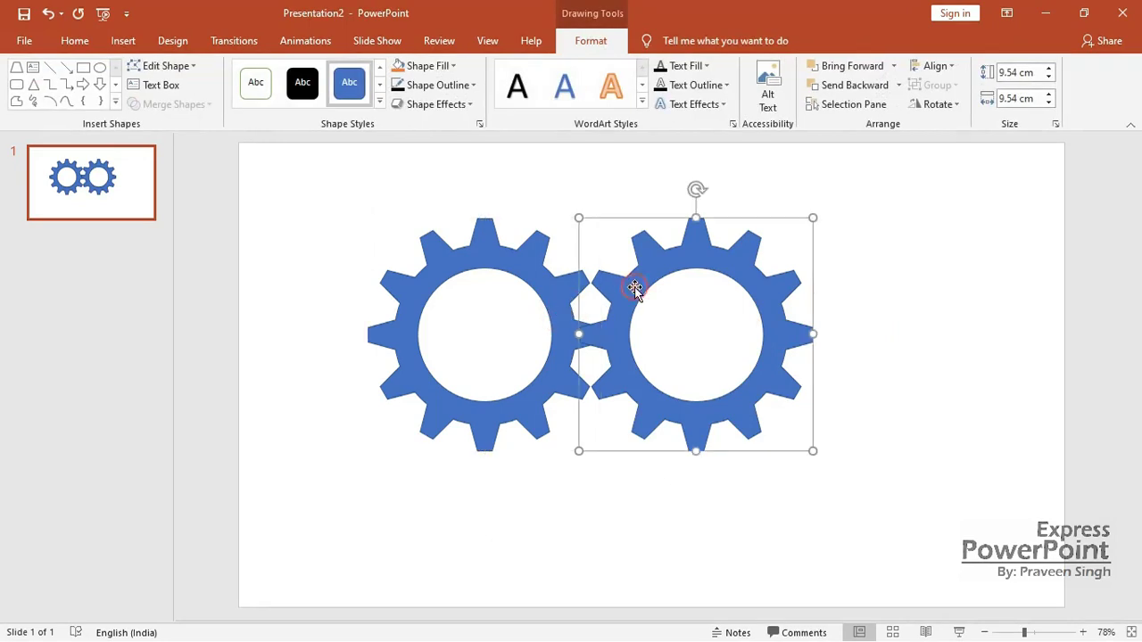
{"action": "left_click", "coordinate": [950, 105]}
Set the right gear's rotation to 13° so its teeth mesh, then close the side pane.
{"action": "left_click", "coordinate": [972, 201]}
{"action": "type", "text": "15"}
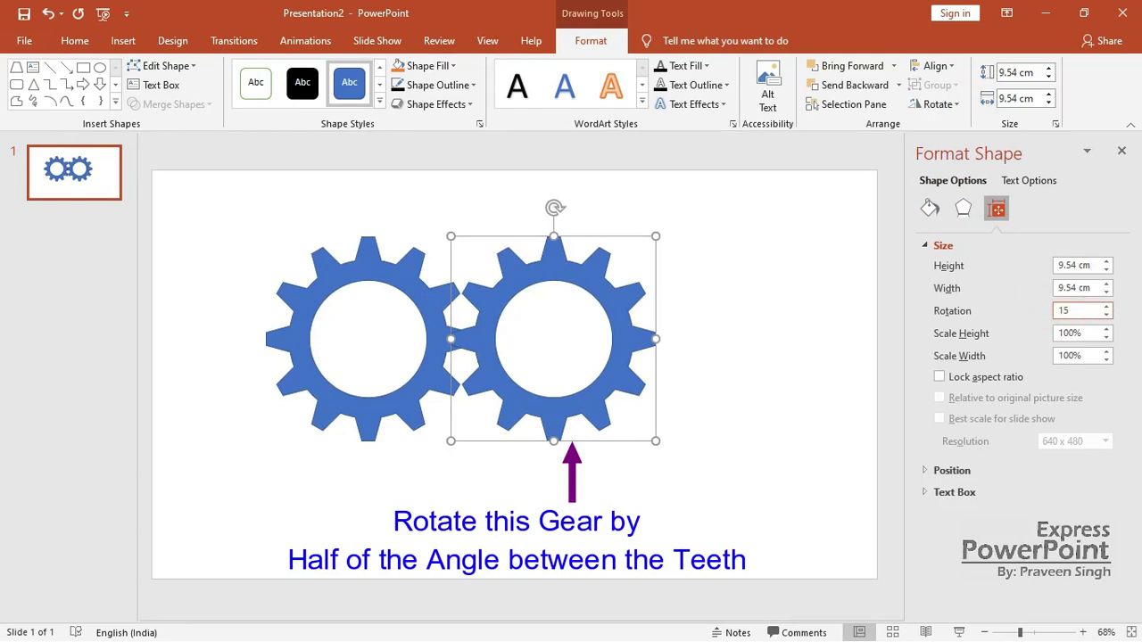
{"action": "key", "text": "Return"}
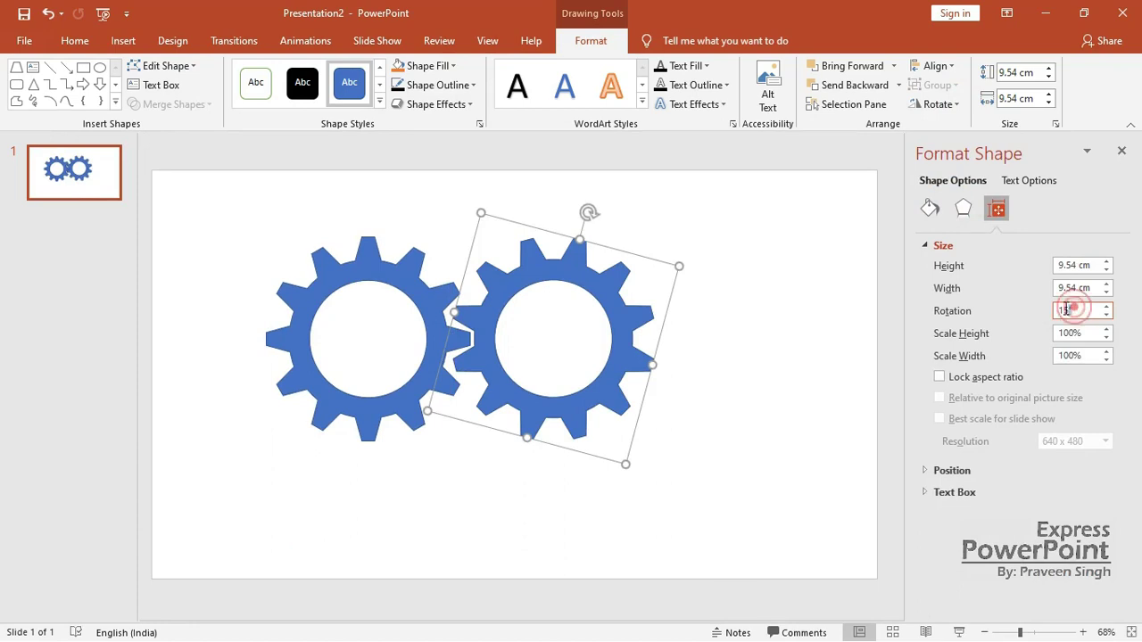
{"action": "left_click_drag", "start_coordinate": [1067, 309], "coordinate": [1053, 317]}
{"action": "key", "text": "Return"}
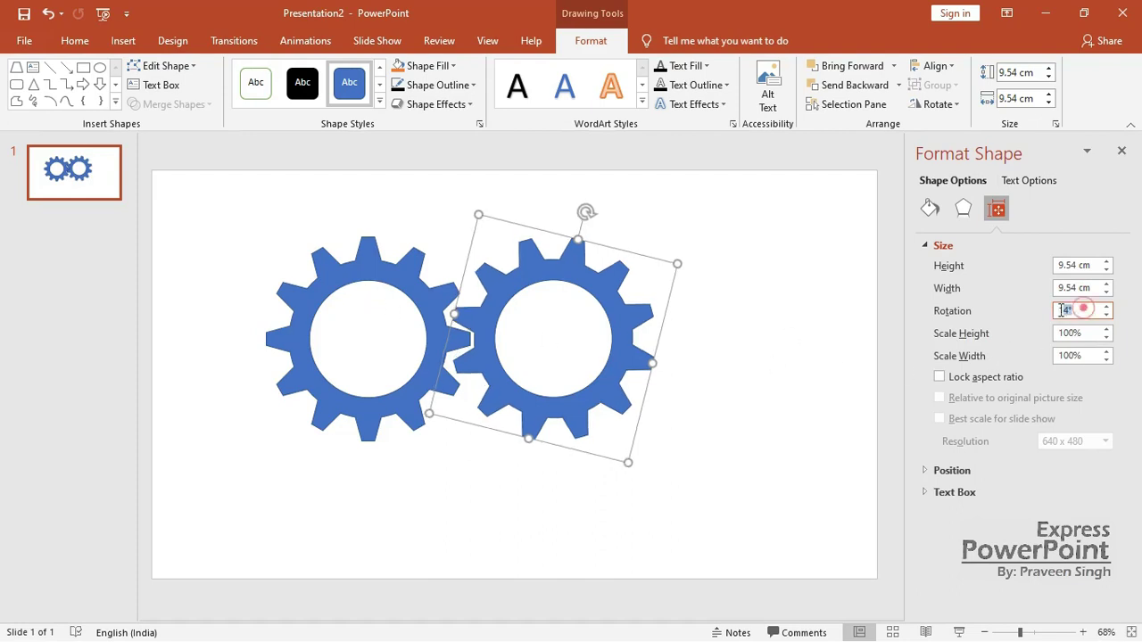
{"action": "left_click_drag", "start_coordinate": [1063, 309], "coordinate": [1048, 318]}
{"action": "type", "text": "13"}
{"action": "key", "text": "Return"}
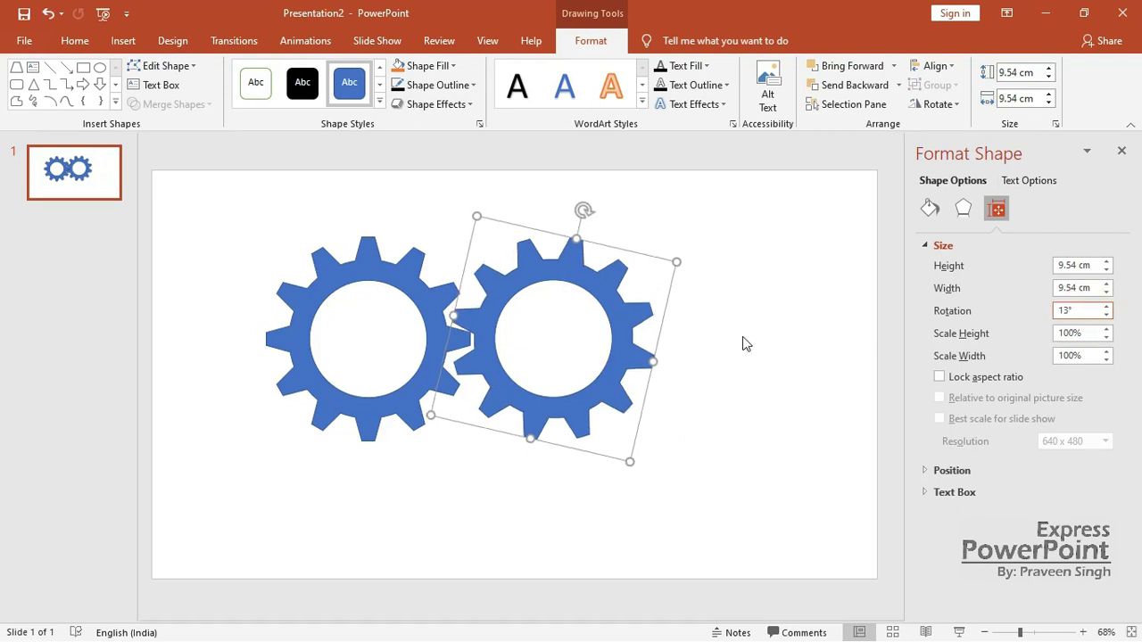
{"action": "left_click", "coordinate": [745, 345]}
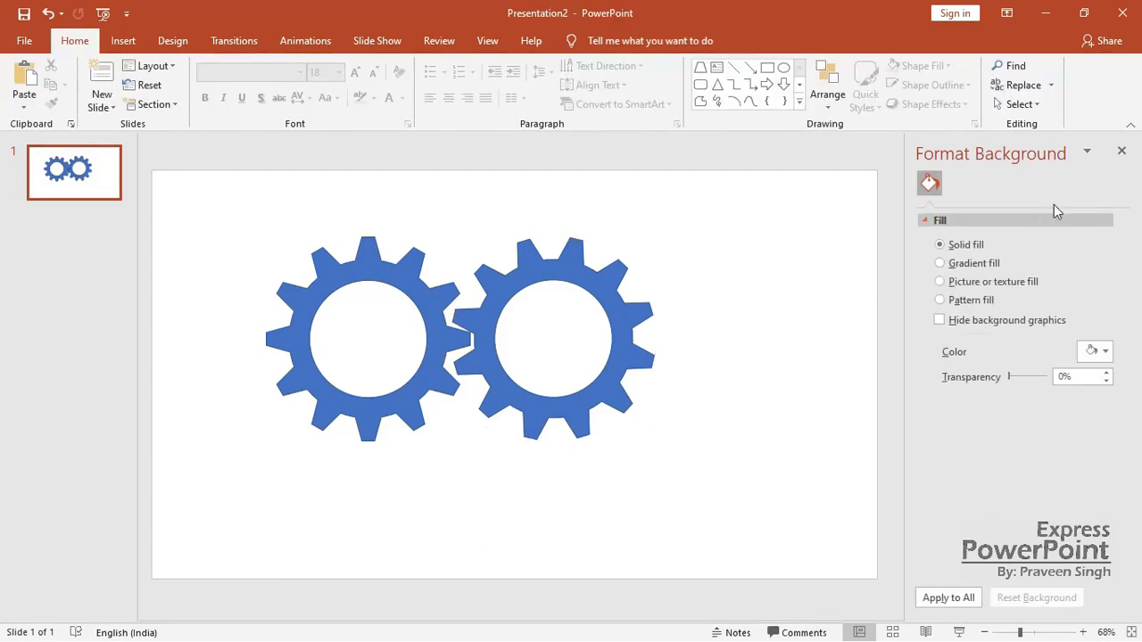
{"action": "left_click", "coordinate": [1122, 151]}
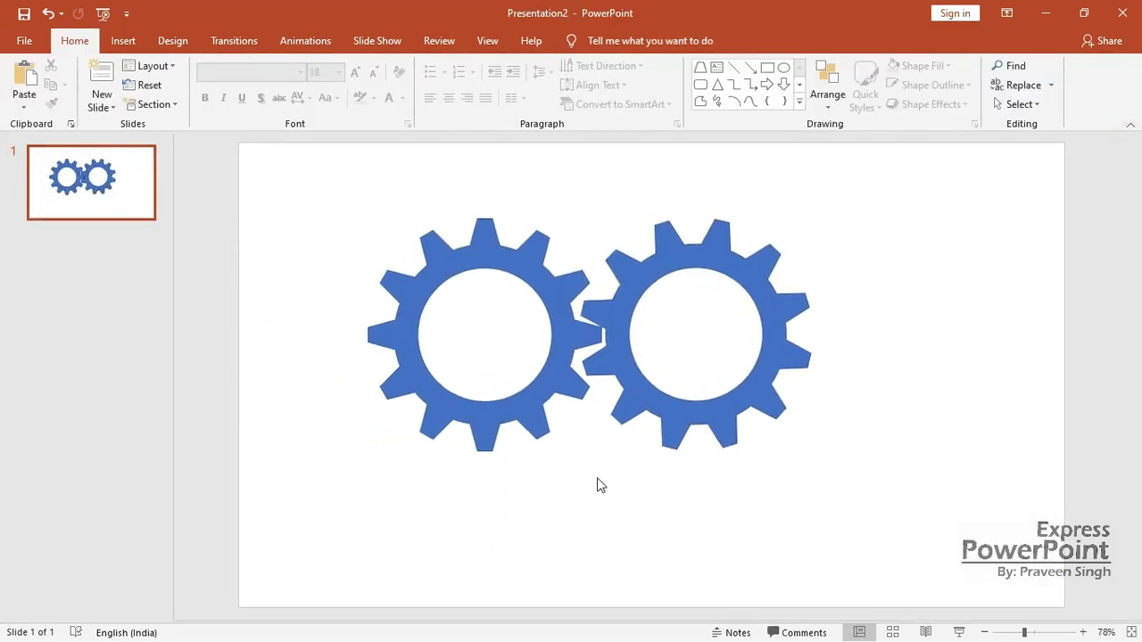
Apply the Spin emphasis animation to the left gear and then the right gear.
{"action": "left_click", "coordinate": [431, 270]}
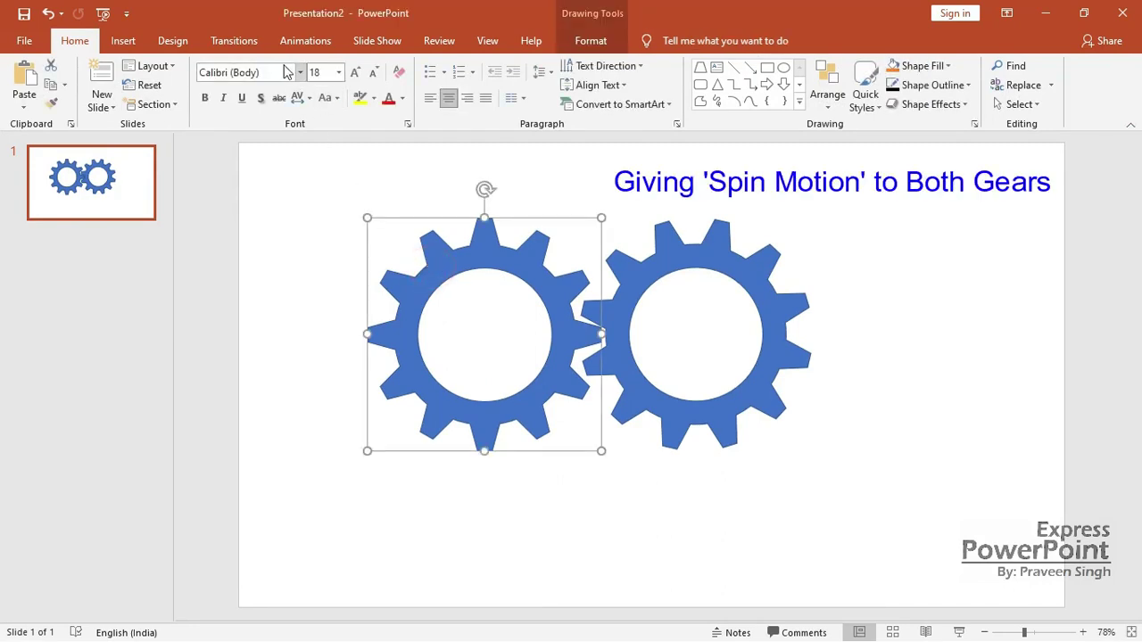
{"action": "left_click", "coordinate": [299, 42]}
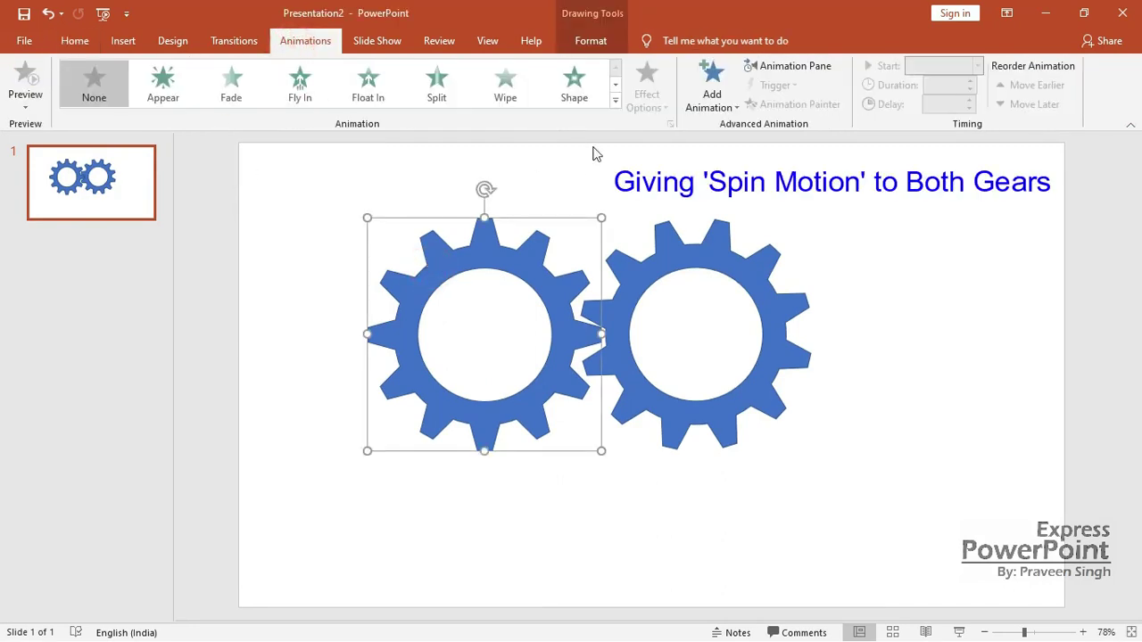
{"action": "left_click", "coordinate": [615, 101]}
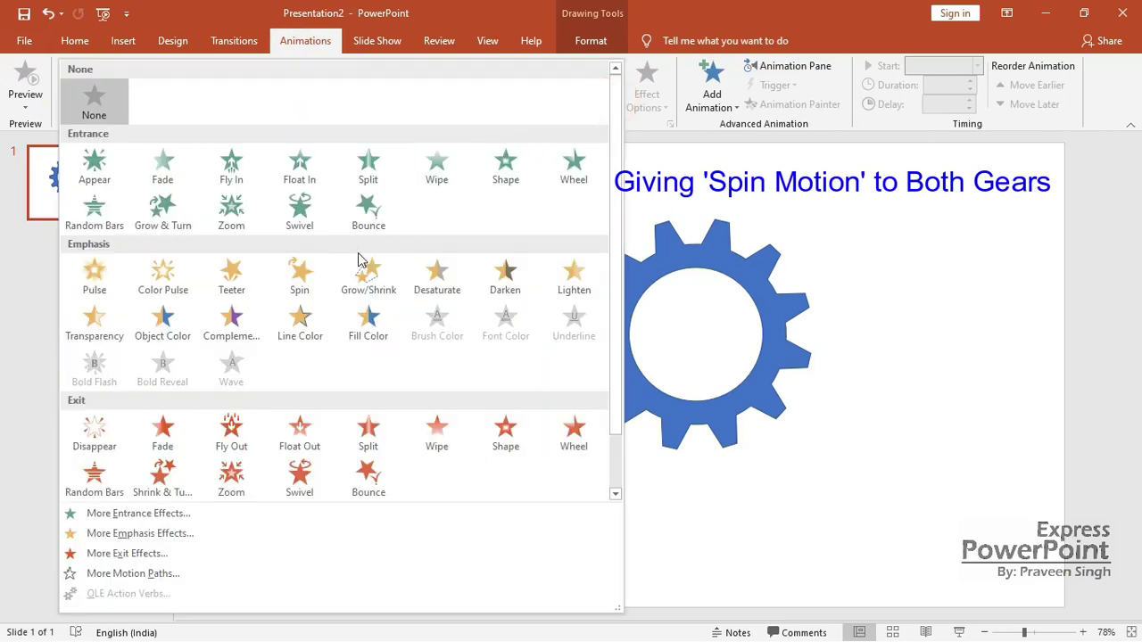
{"action": "left_click", "coordinate": [311, 291]}
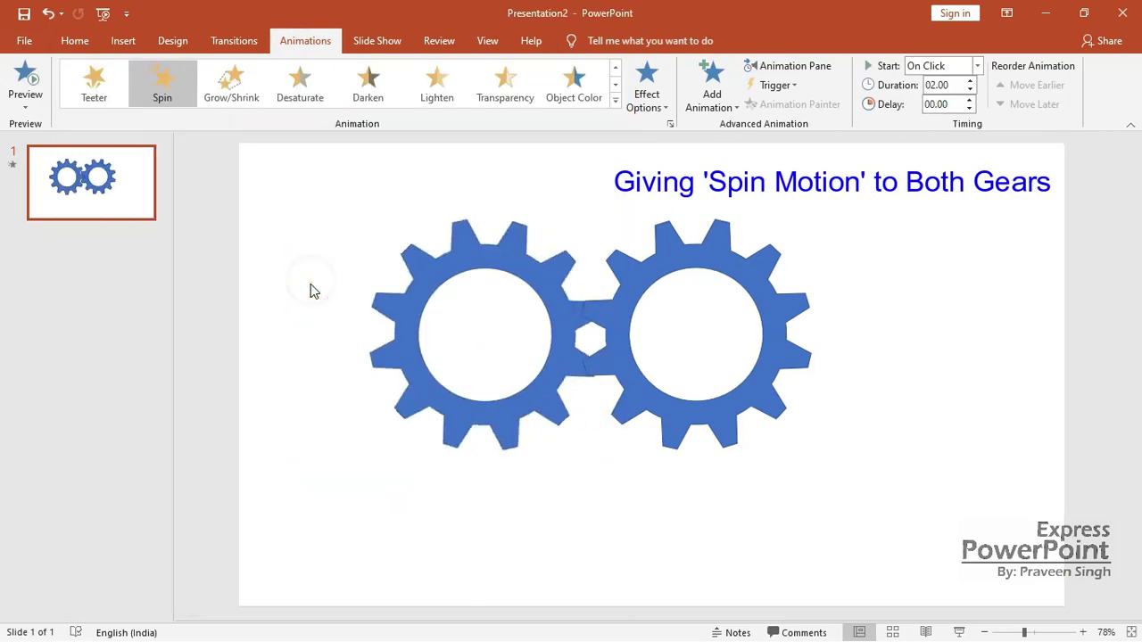
{"action": "left_click", "coordinate": [699, 330]}
{"action": "left_click", "coordinate": [697, 250]}
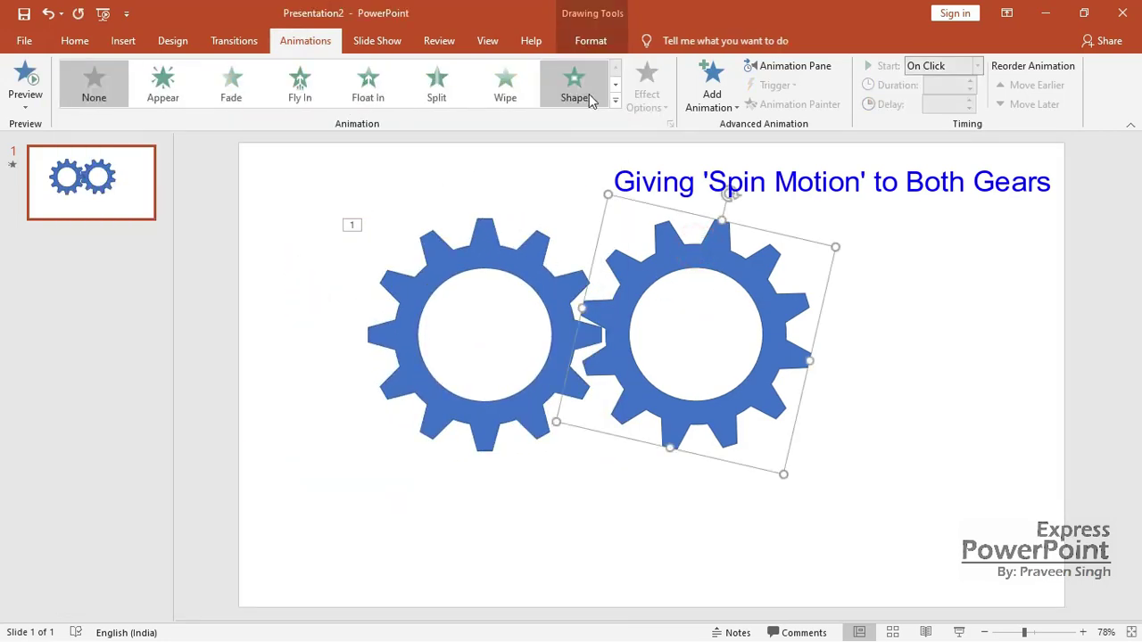
{"action": "left_click", "coordinate": [615, 102]}
{"action": "left_click", "coordinate": [314, 280]}
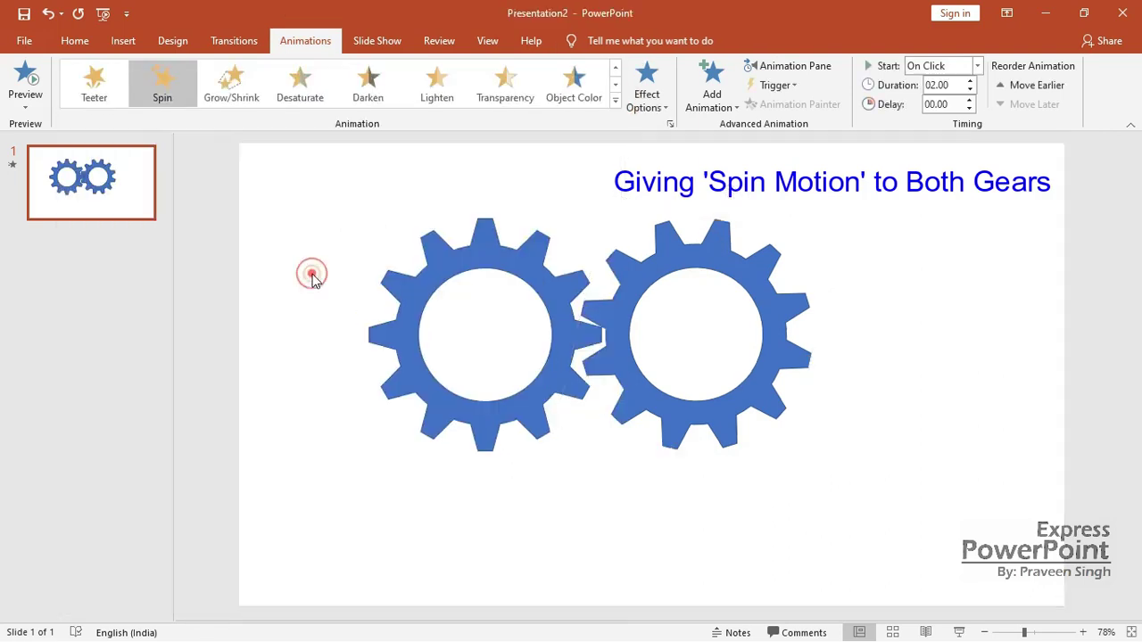
{"action": "left_click", "coordinate": [962, 287]}
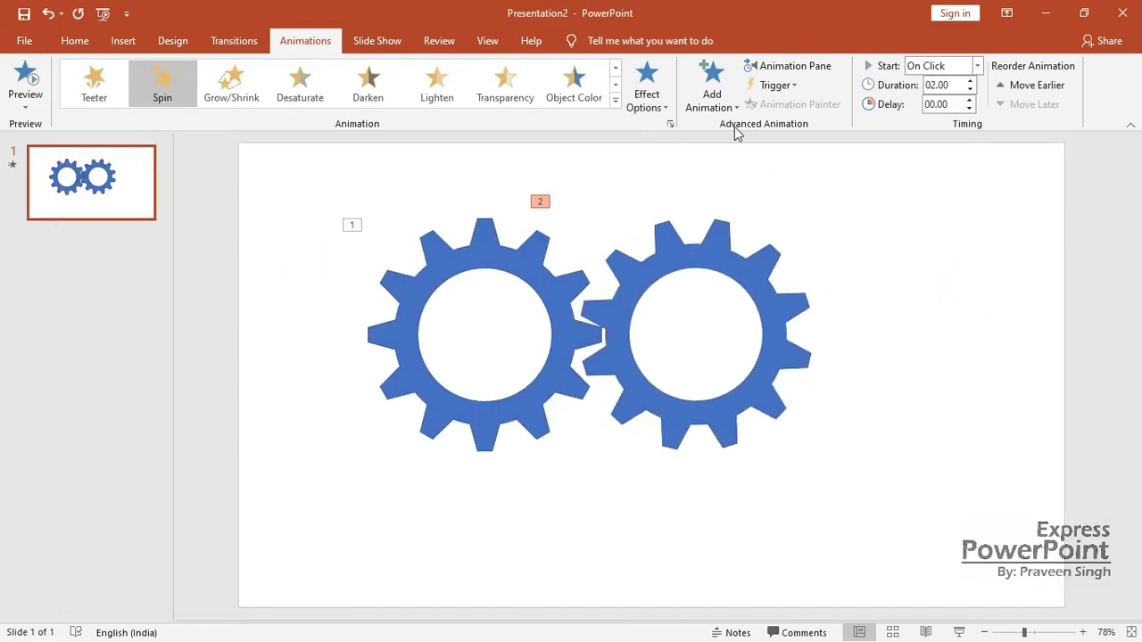
Open the Animation Pane and inspect both Spin entries' options without changing them.
{"action": "left_click", "coordinate": [773, 68]}
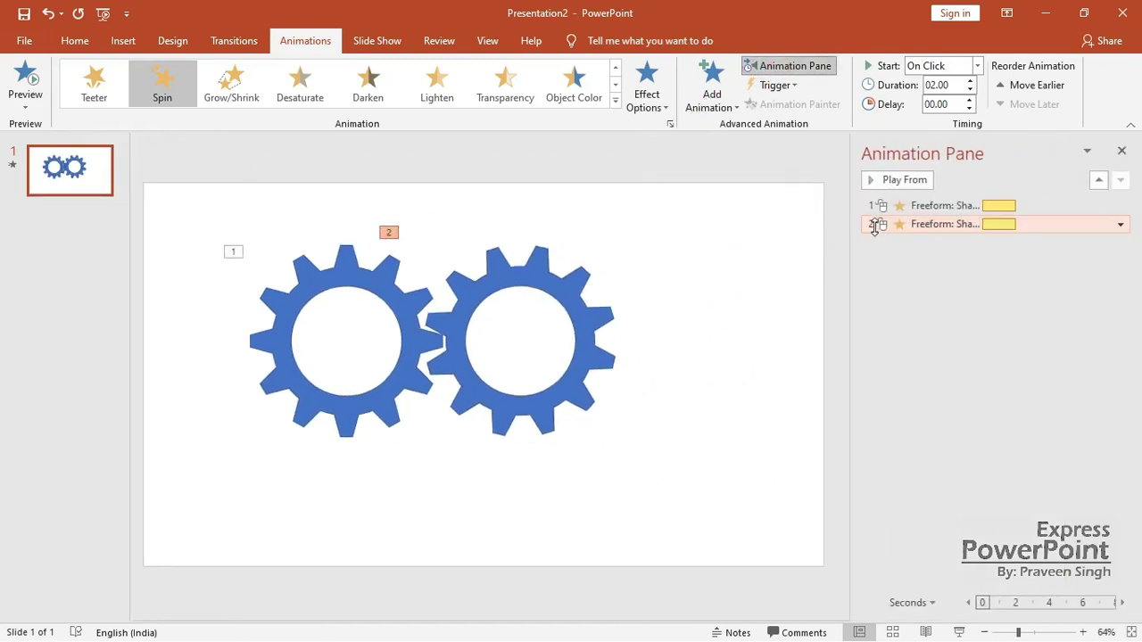
{"action": "double_click", "coordinate": [955, 206]}
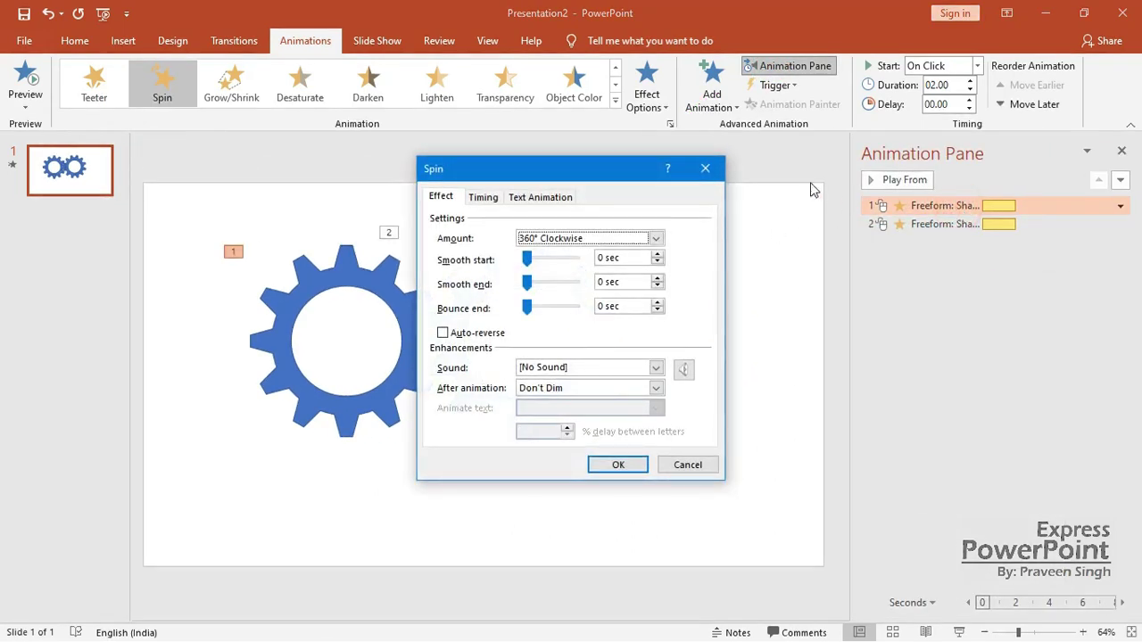
{"action": "left_click", "coordinate": [701, 169]}
{"action": "left_click", "coordinate": [1068, 224]}
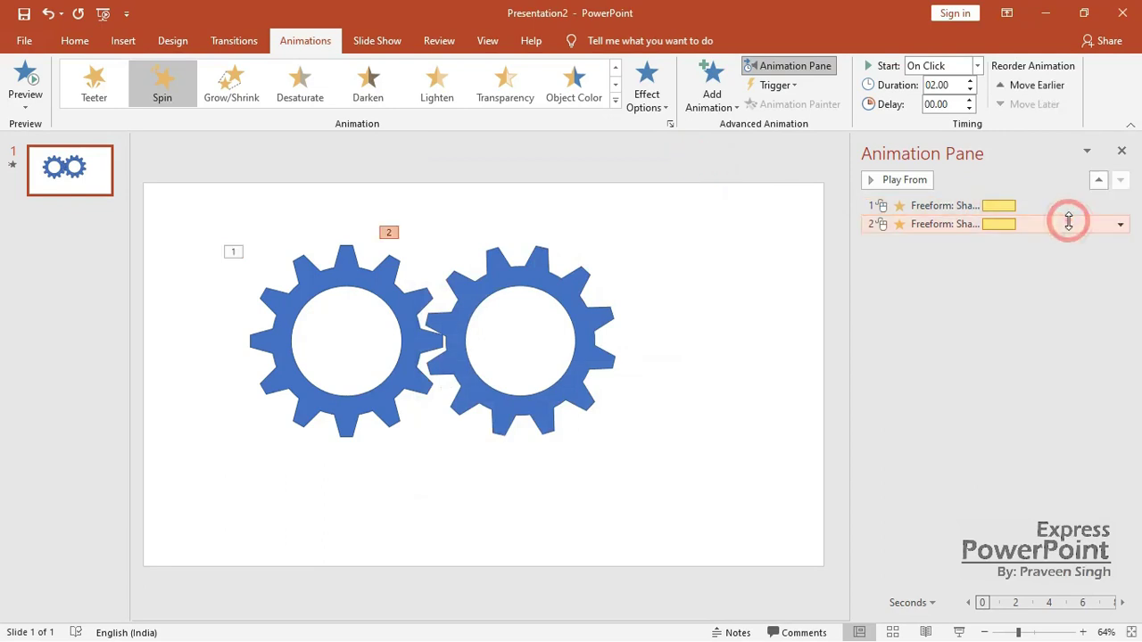
{"action": "left_click", "coordinate": [1119, 224]}
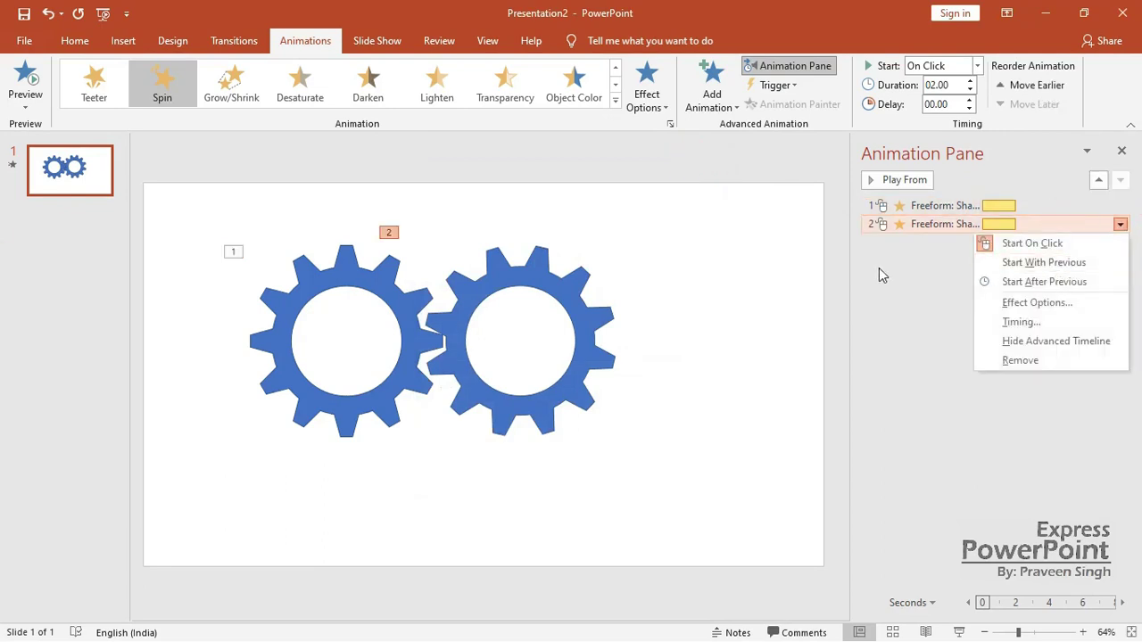
{"action": "left_click", "coordinate": [832, 277]}
Preview both Spin animations with Play All, stop it, and select entry 2.
{"action": "left_click", "coordinate": [870, 182]}
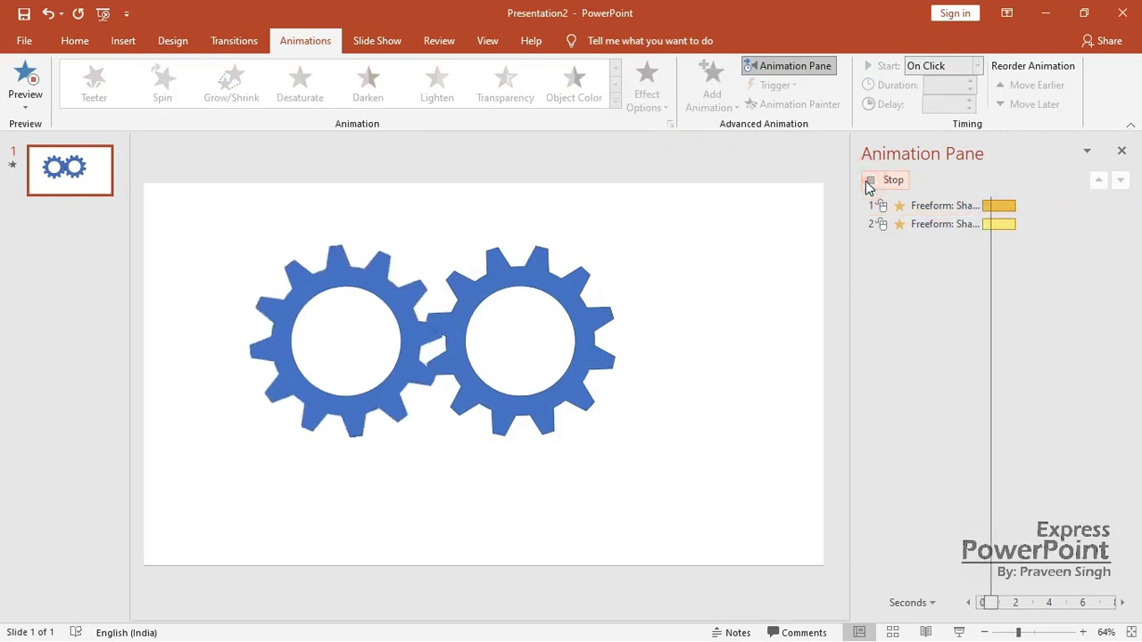
{"action": "left_click", "coordinate": [870, 182]}
{"action": "left_click", "coordinate": [783, 294]}
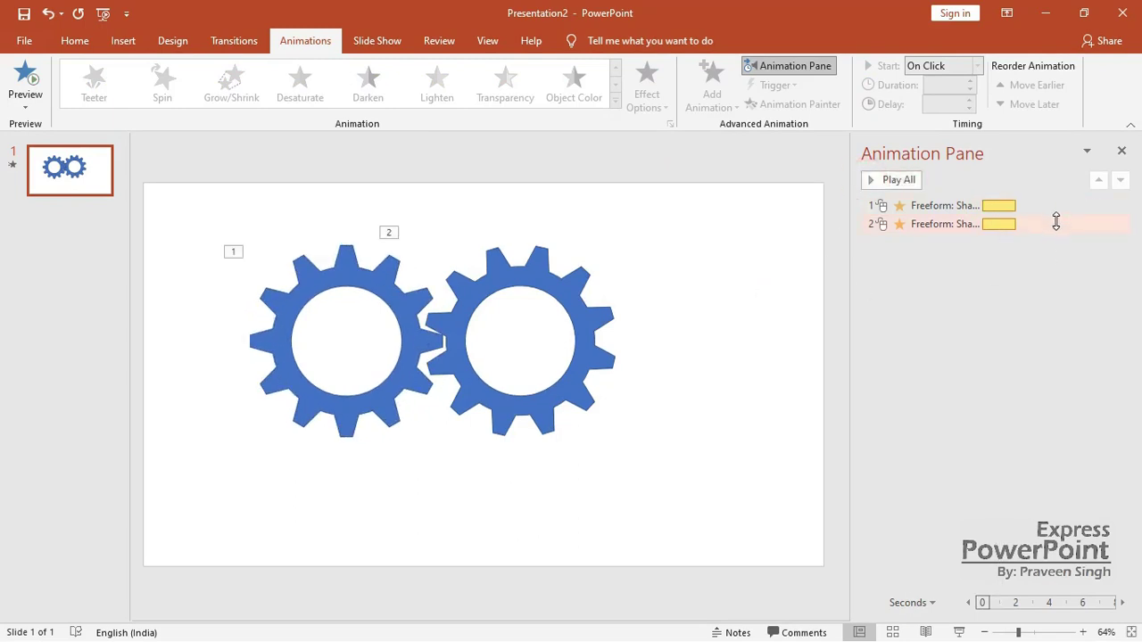
{"action": "left_click", "coordinate": [1099, 225]}
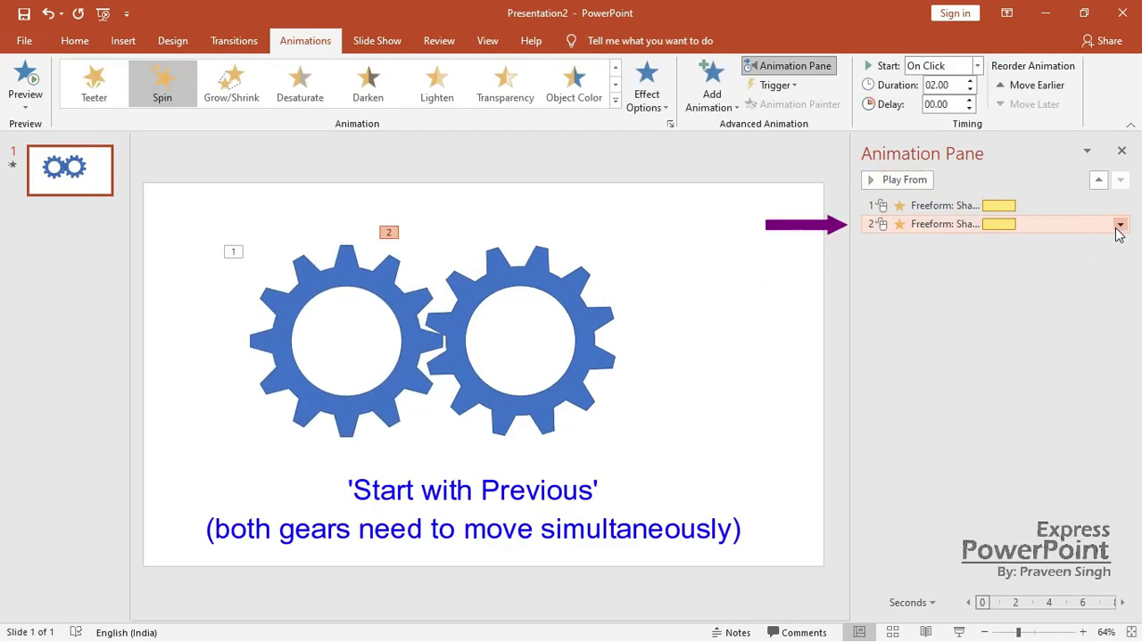
Set the right gear's Spin to start With Previous and preview both gears spinning together.
{"action": "left_click", "coordinate": [1120, 226]}
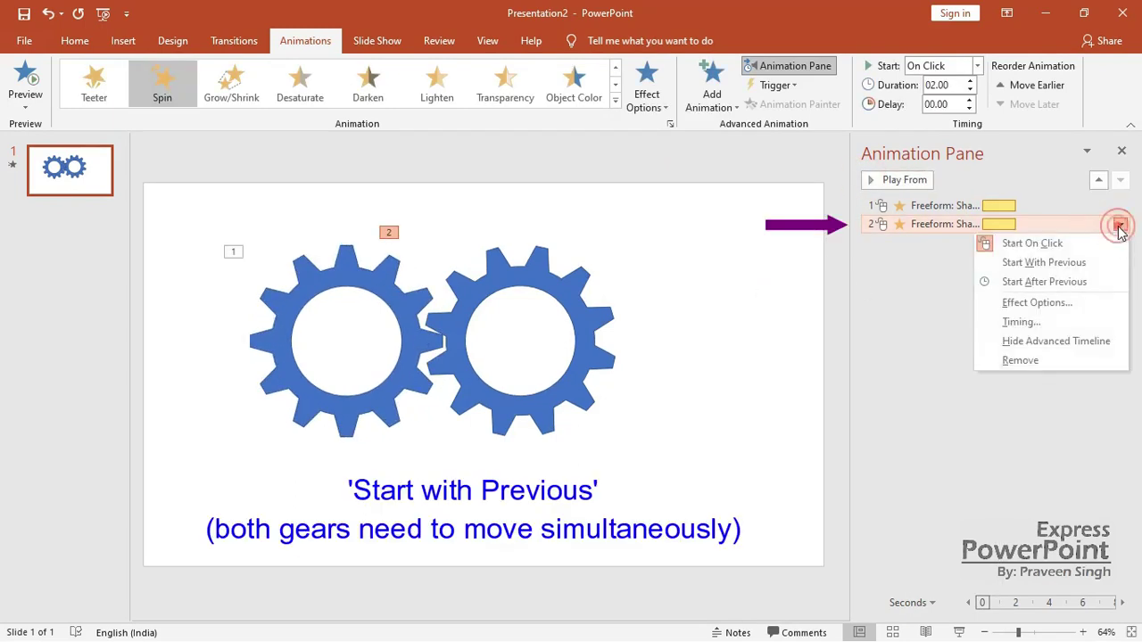
{"action": "left_click", "coordinate": [1090, 262]}
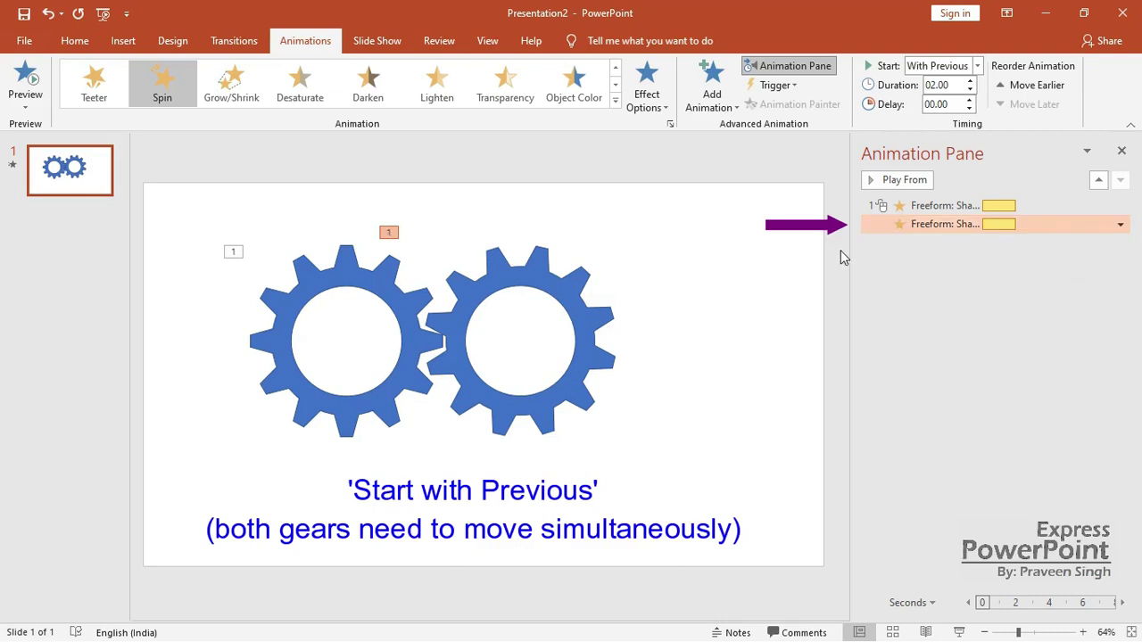
{"action": "left_click", "coordinate": [869, 180]}
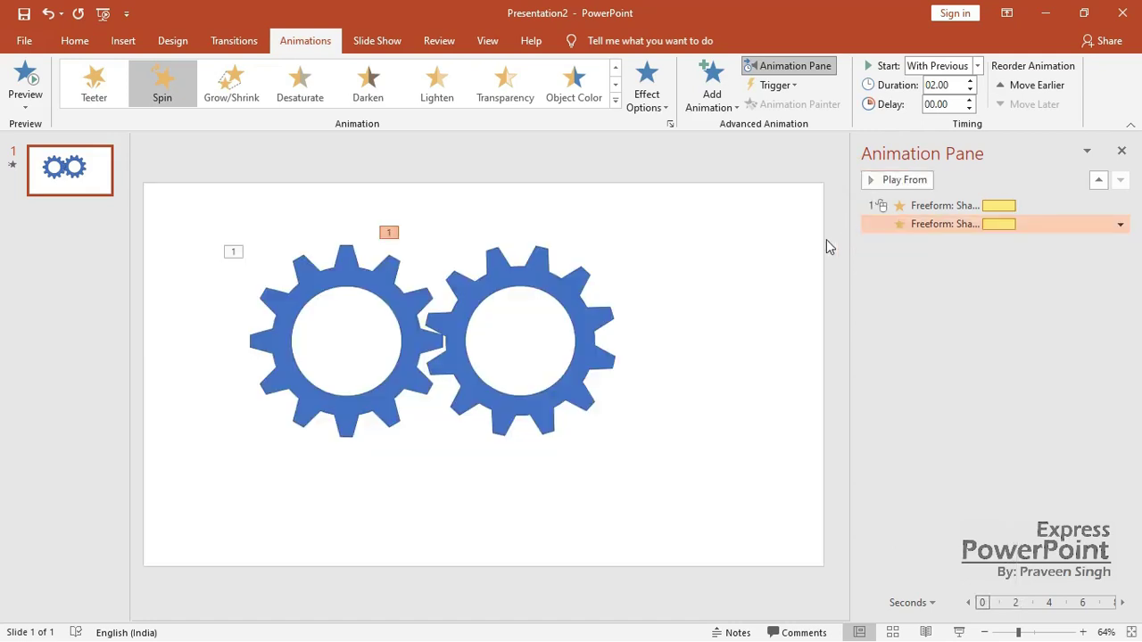
{"action": "left_click", "coordinate": [783, 255]}
{"action": "left_click", "coordinate": [870, 181]}
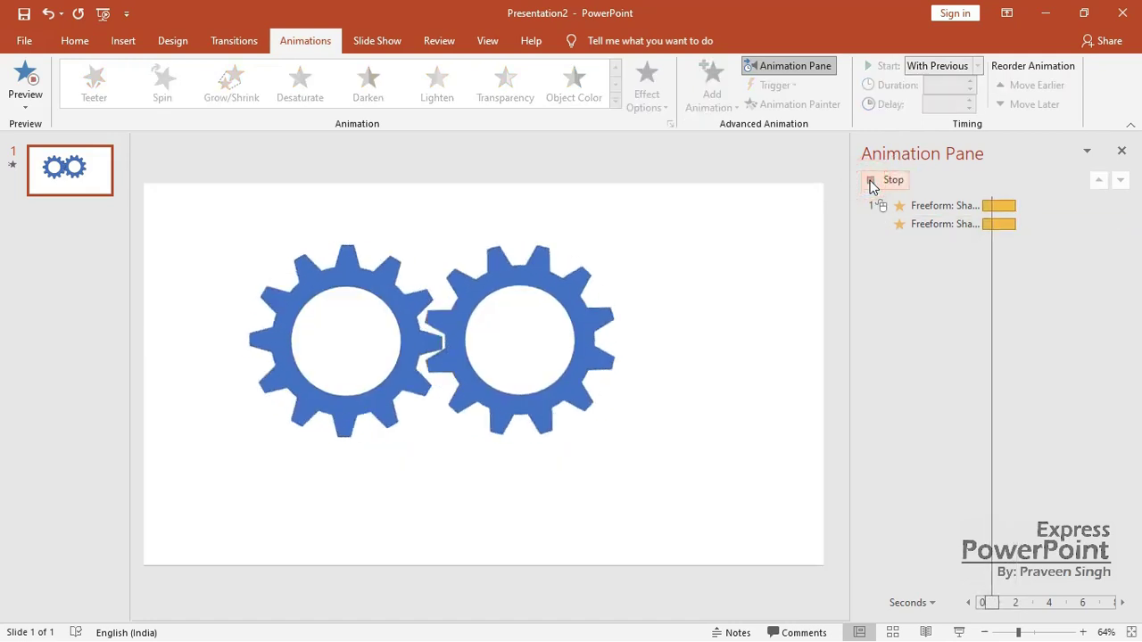
{"action": "left_click", "coordinate": [872, 182]}
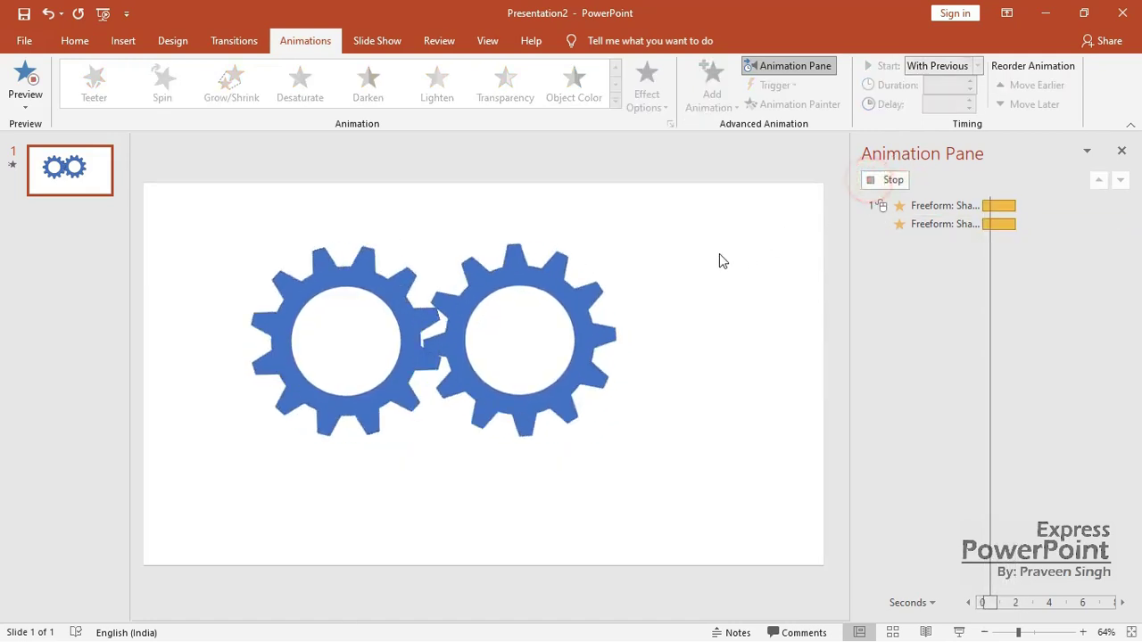
{"action": "left_click", "coordinate": [719, 255]}
{"action": "left_click", "coordinate": [572, 316]}
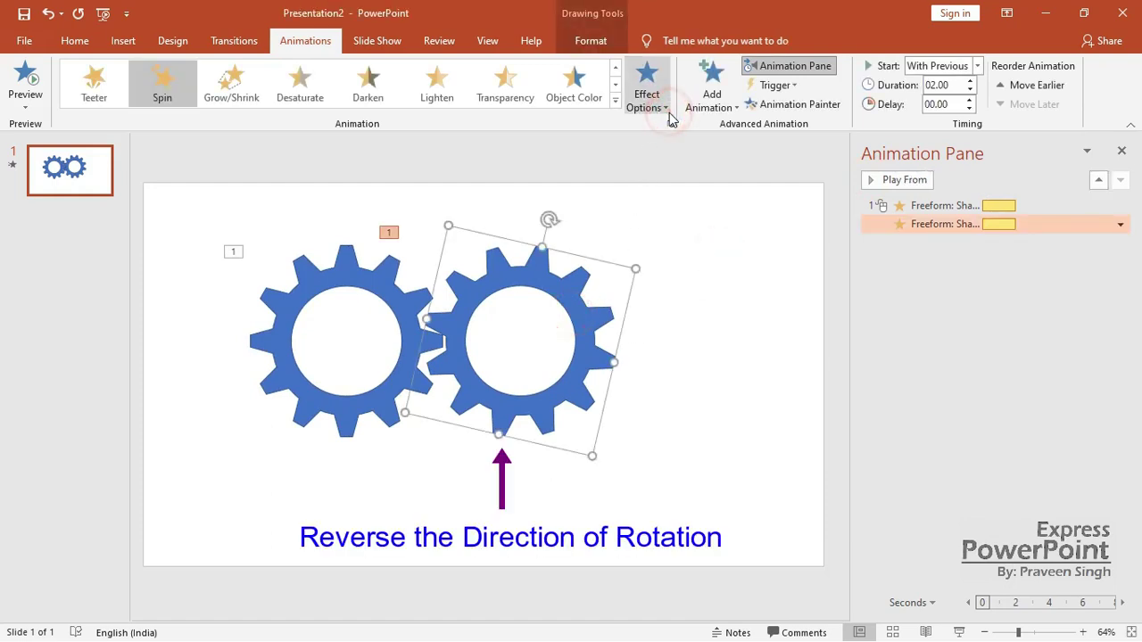
{"action": "left_click", "coordinate": [664, 106]}
Make the right gear spin Counterclockwise, set Spin duration to 8 seconds, and preview both gears.
{"action": "left_click", "coordinate": [687, 191]}
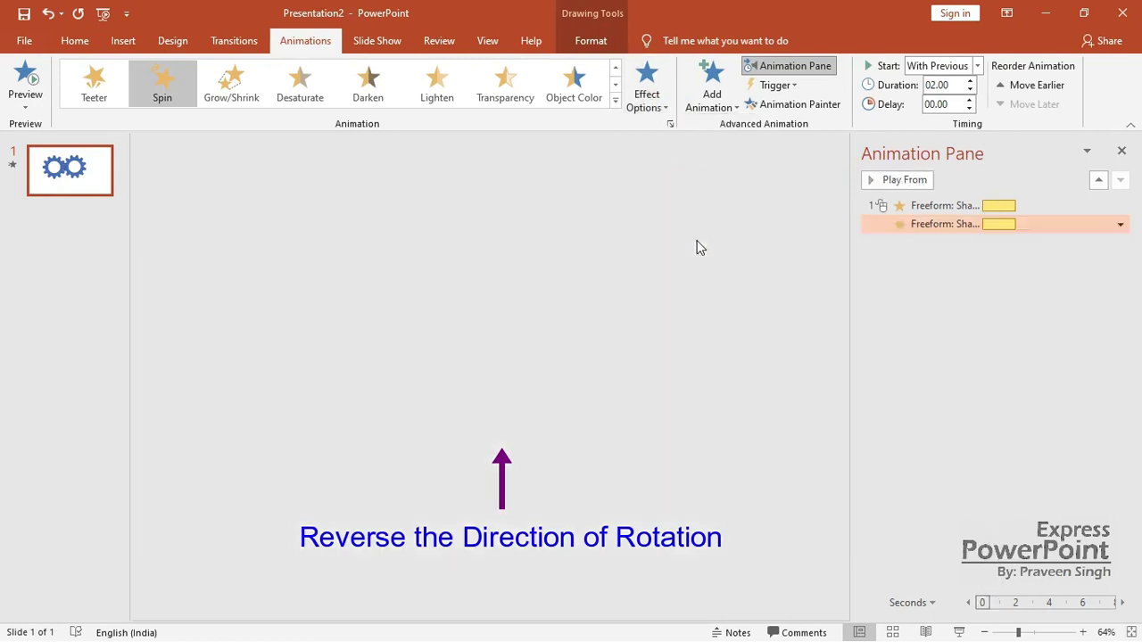
{"action": "left_click", "coordinate": [696, 241]}
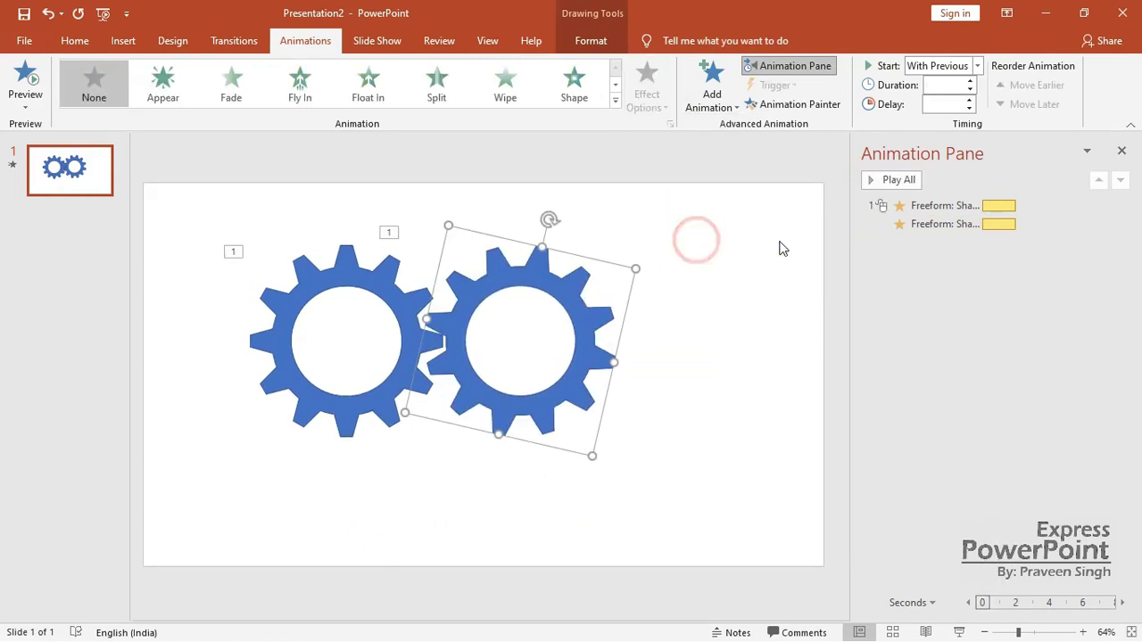
{"action": "left_click", "coordinate": [945, 205]}
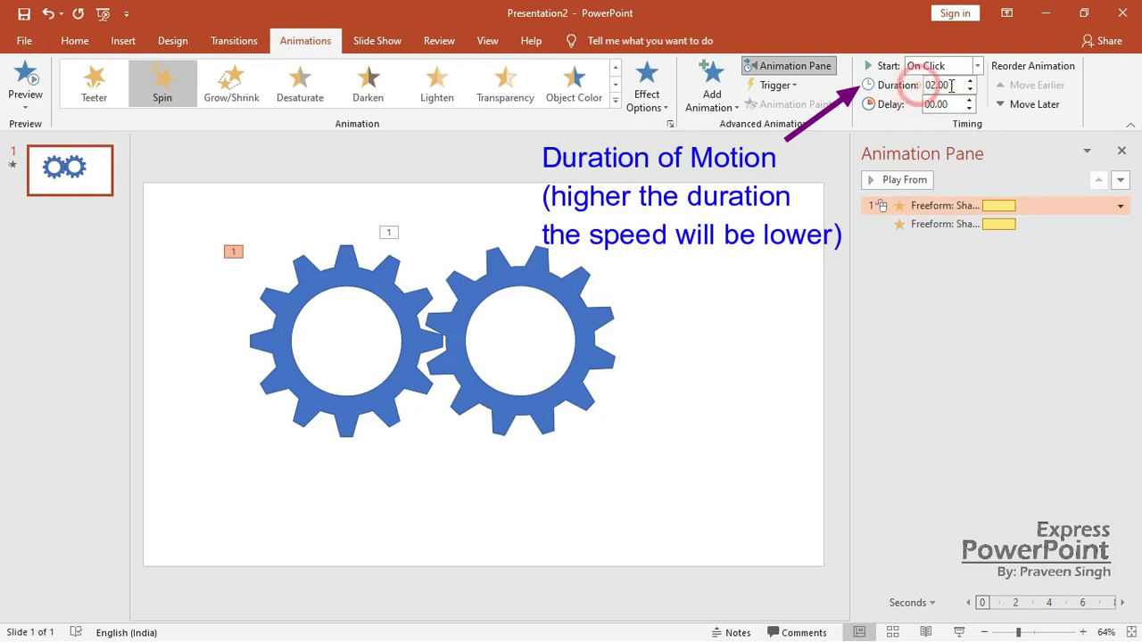
{"action": "left_click_drag", "start_coordinate": [951, 84], "coordinate": [922, 84]}
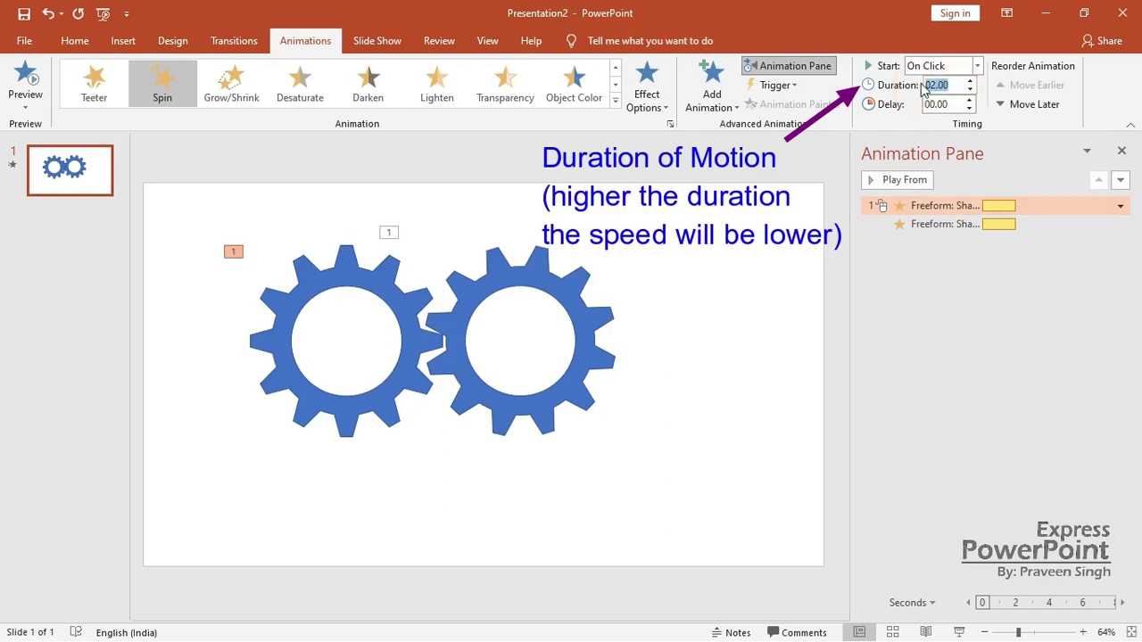
{"action": "type", "text": "8"}
{"action": "left_click", "coordinate": [945, 224]}
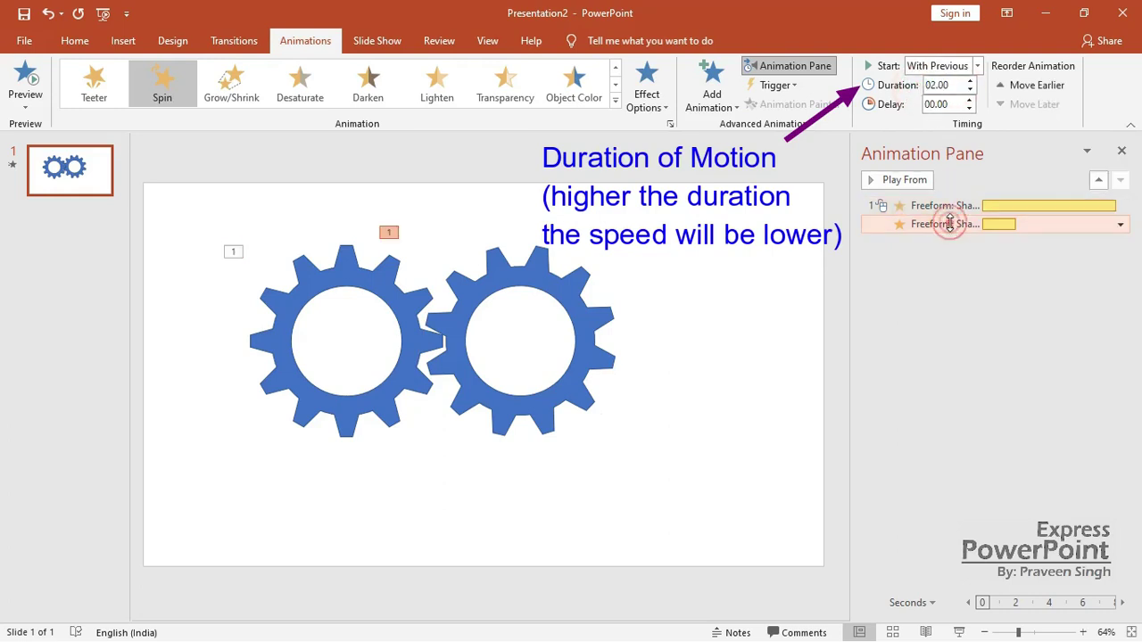
{"action": "left_click_drag", "start_coordinate": [955, 86], "coordinate": [935, 86]}
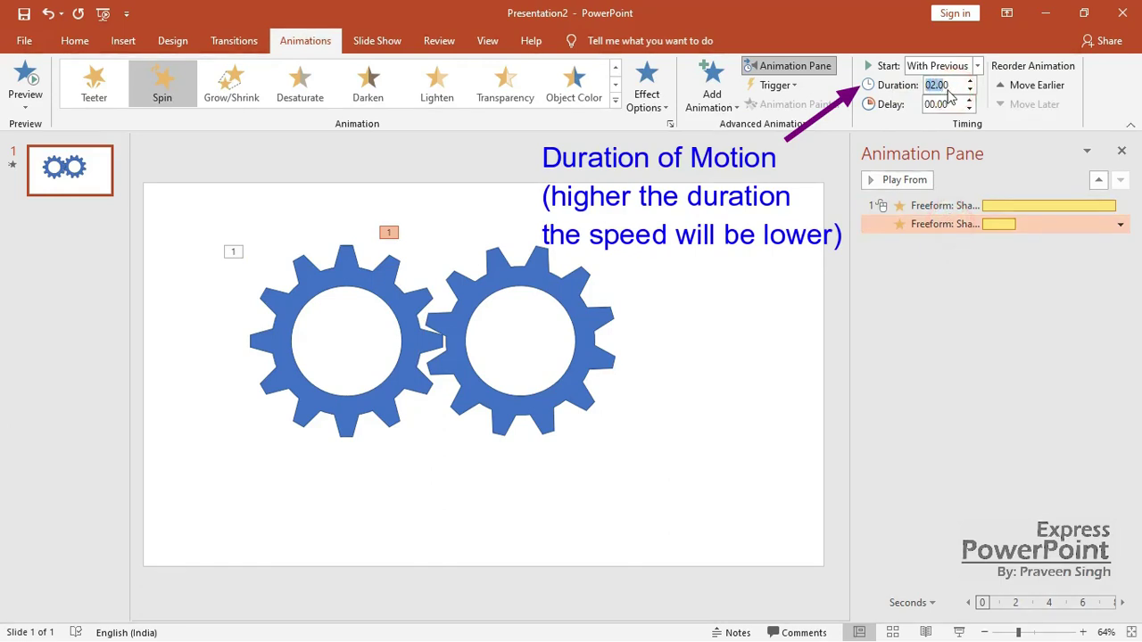
{"action": "type", "text": "8"}
{"action": "left_click", "coordinate": [780, 227]}
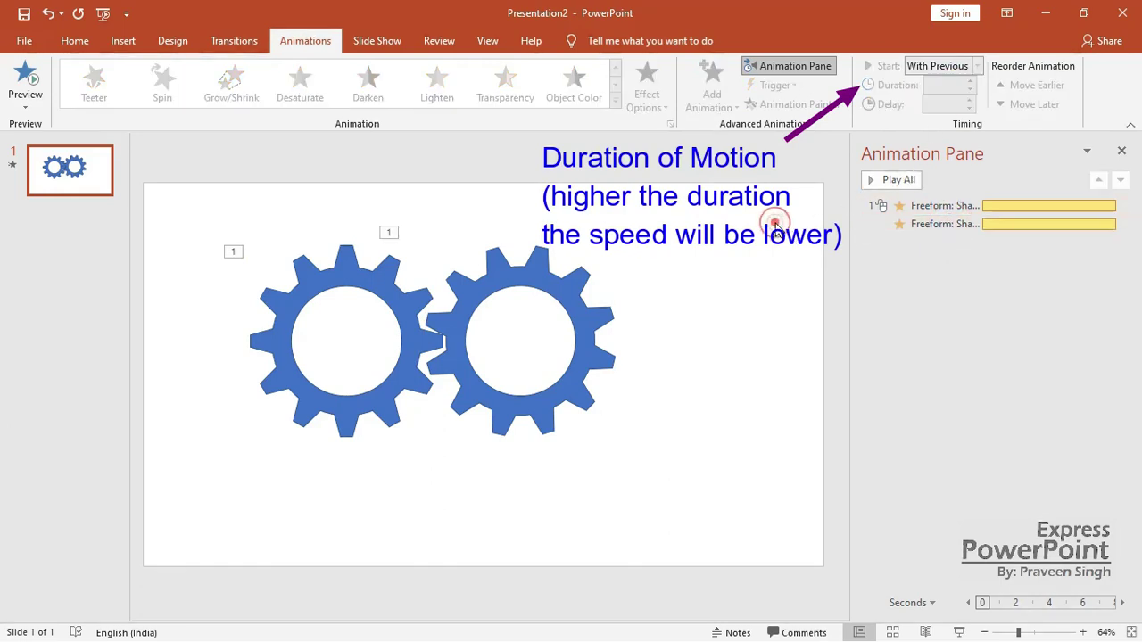
{"action": "left_click", "coordinate": [871, 181]}
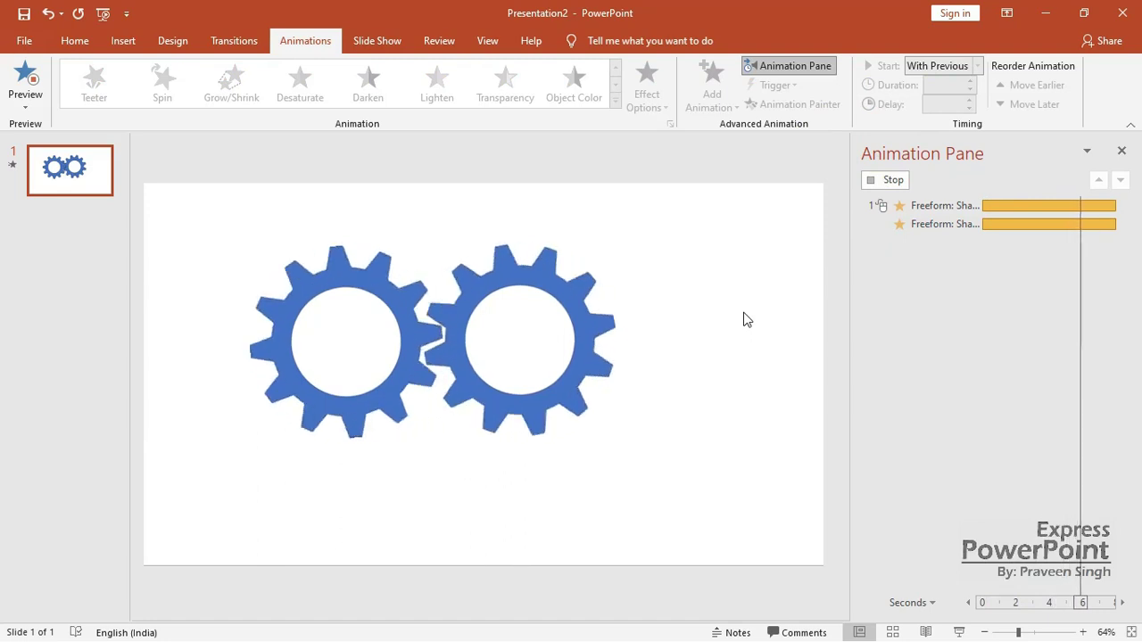
{"action": "left_click", "coordinate": [719, 377]}
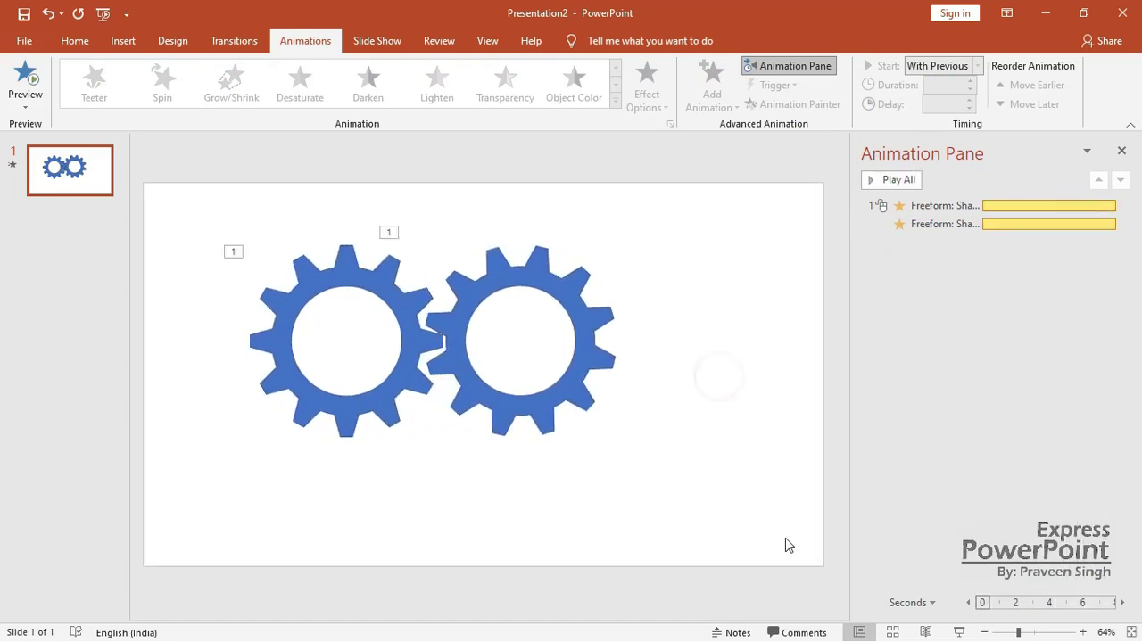
Set the first gear's Spin timing to repeat Until Next Click.
{"action": "left_click", "coordinate": [1117, 207]}
{"action": "left_click", "coordinate": [1120, 206]}
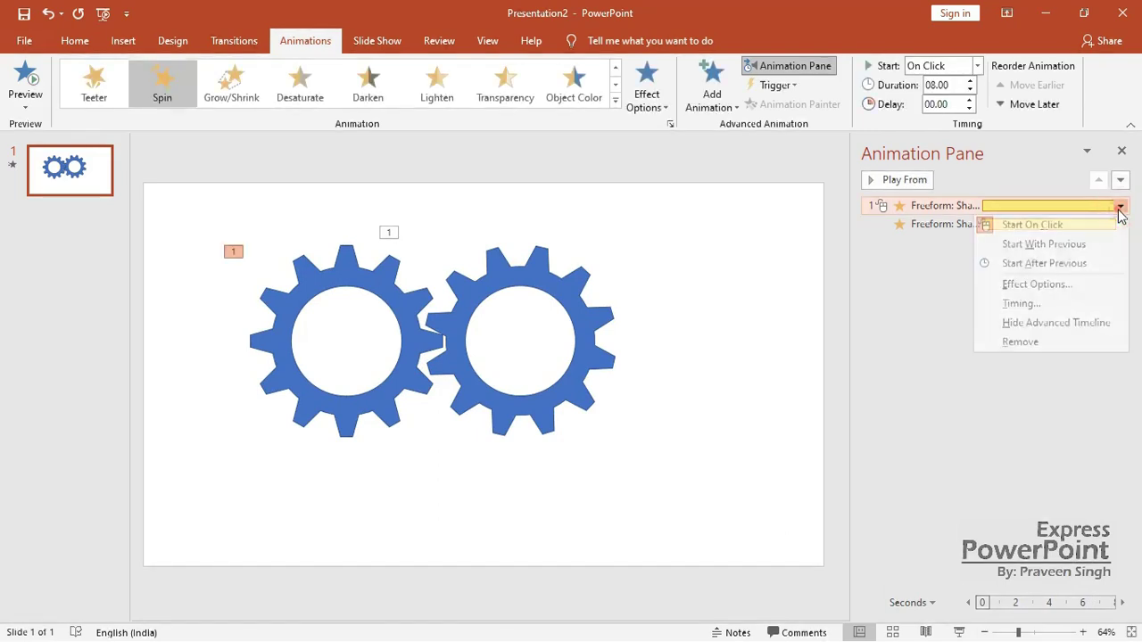
{"action": "left_click", "coordinate": [1021, 304]}
{"action": "left_click", "coordinate": [614, 280]}
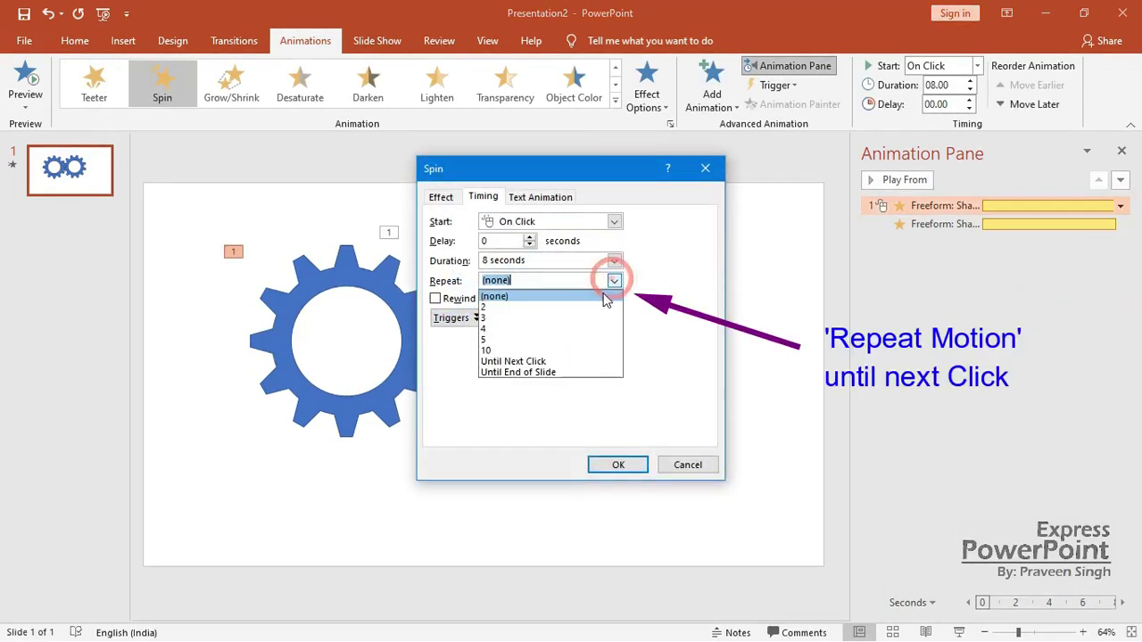
{"action": "left_click", "coordinate": [550, 362]}
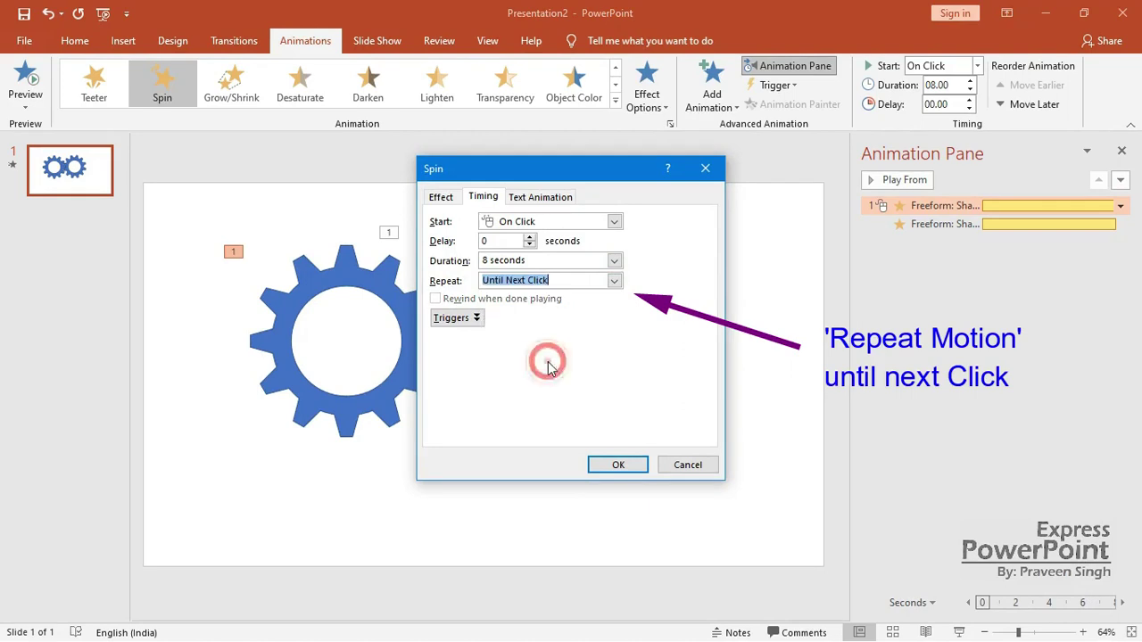
{"action": "left_click", "coordinate": [617, 465]}
Set the second gear's Spin timing to repeat Until Next Click too, then stop the preview.
{"action": "left_click", "coordinate": [1014, 223]}
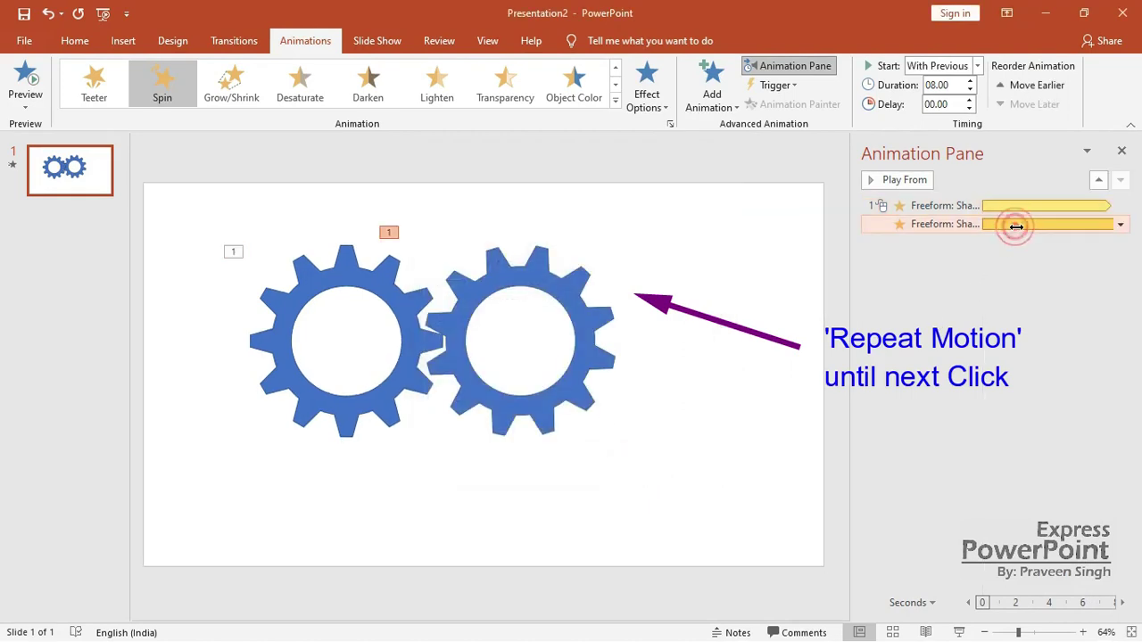
{"action": "left_click", "coordinate": [1119, 224]}
{"action": "left_click", "coordinate": [1040, 320]}
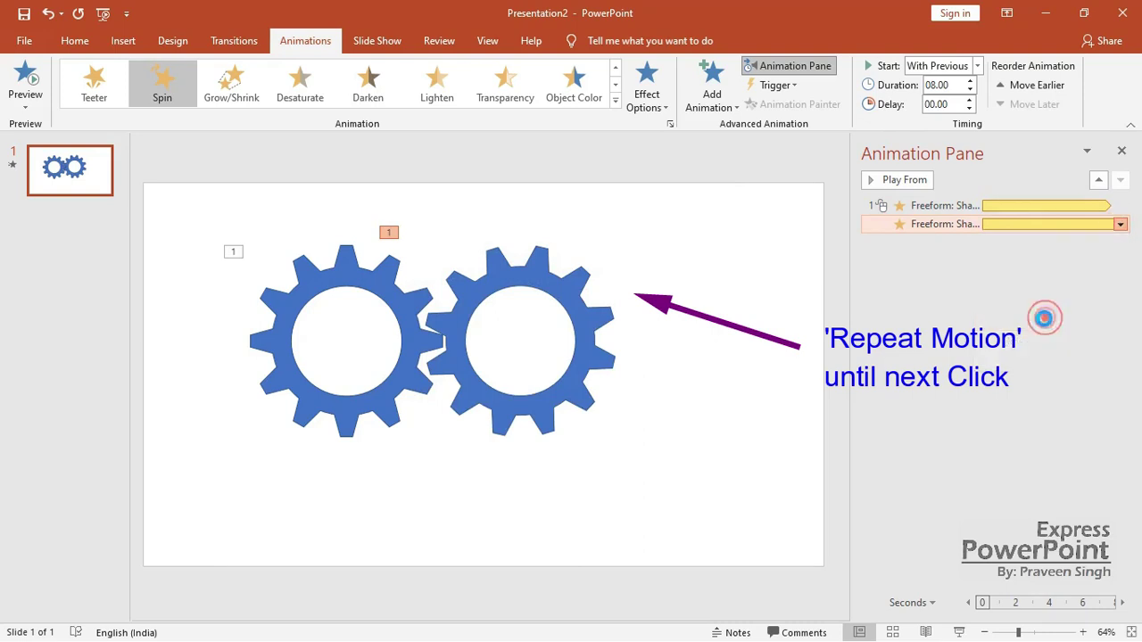
{"action": "left_click", "coordinate": [614, 281]}
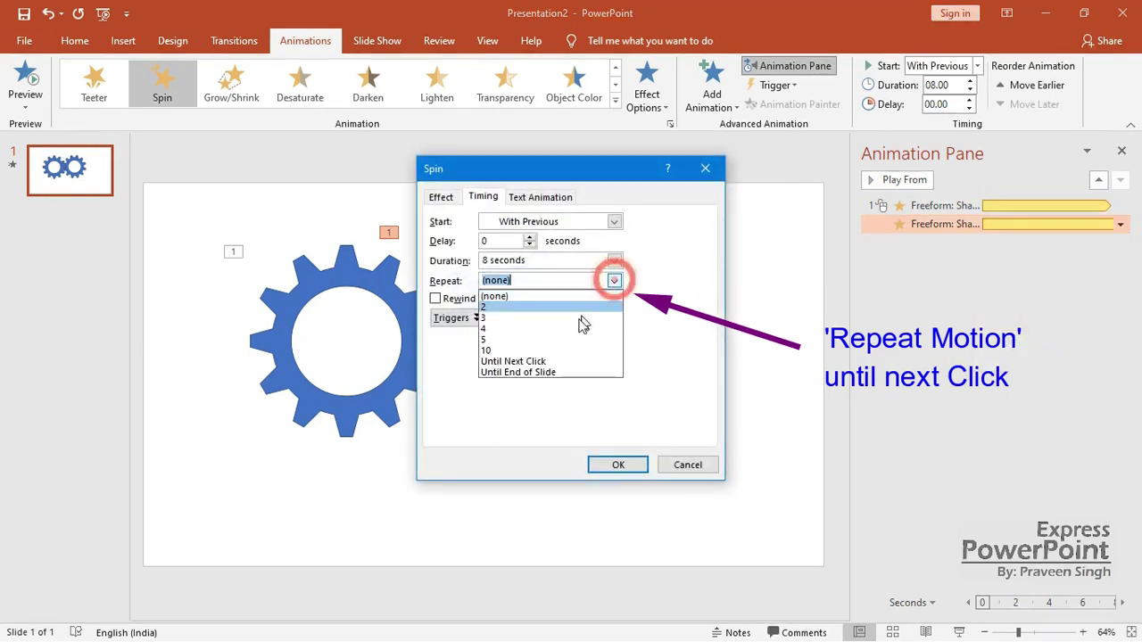
{"action": "left_click", "coordinate": [531, 361]}
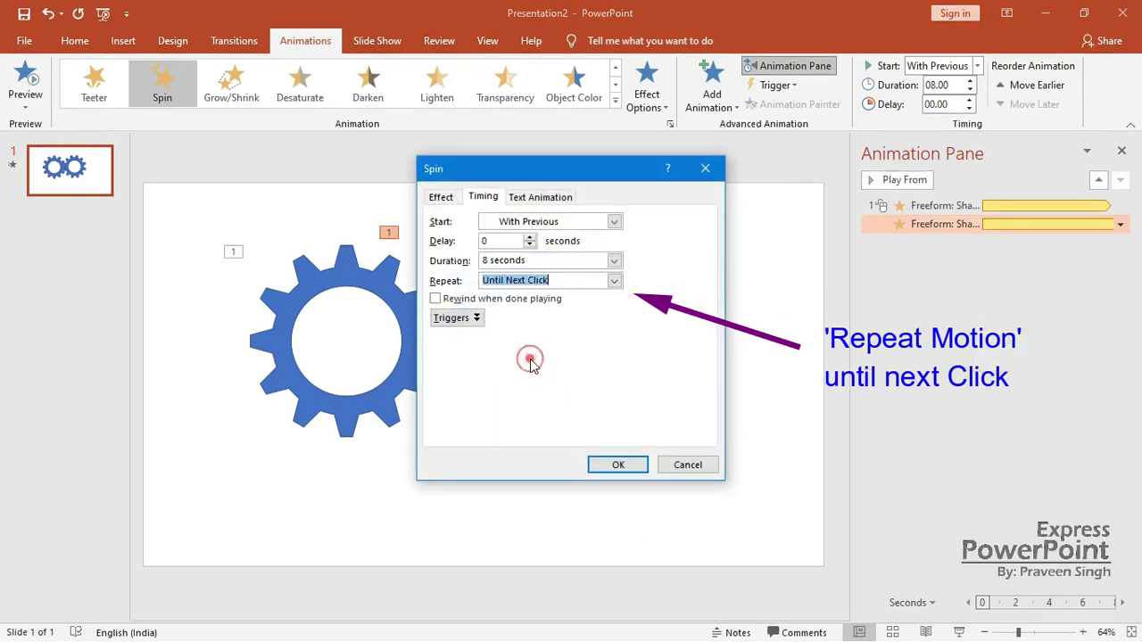
{"action": "left_click", "coordinate": [631, 472]}
{"action": "left_click", "coordinate": [701, 417]}
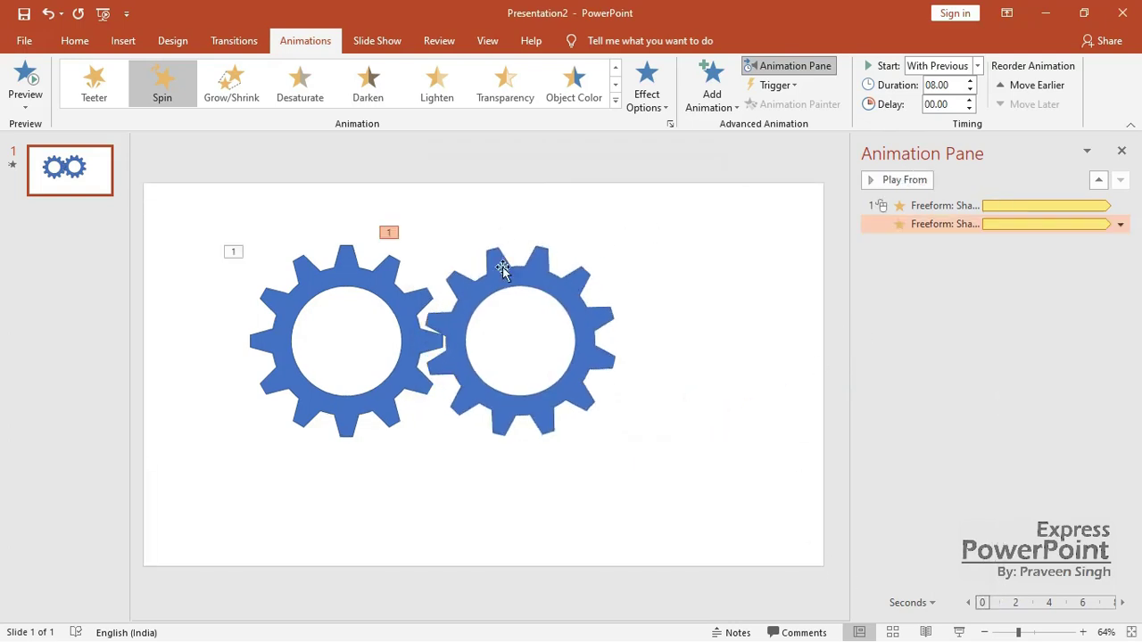
{"action": "left_click", "coordinate": [958, 632]}
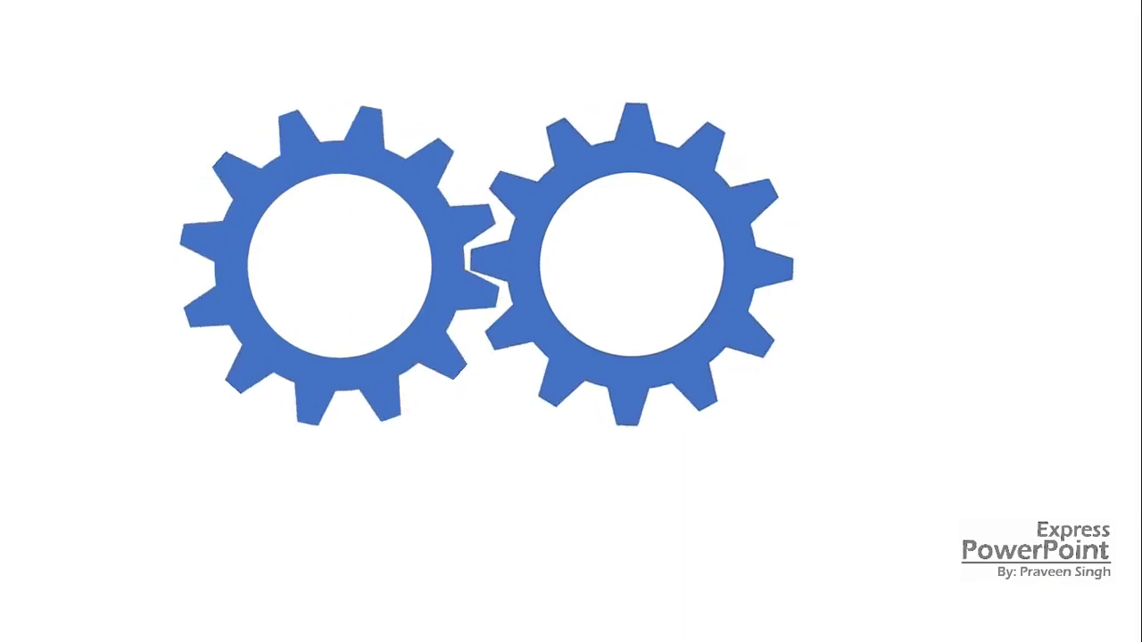
{"action": "key", "text": "Escape"}
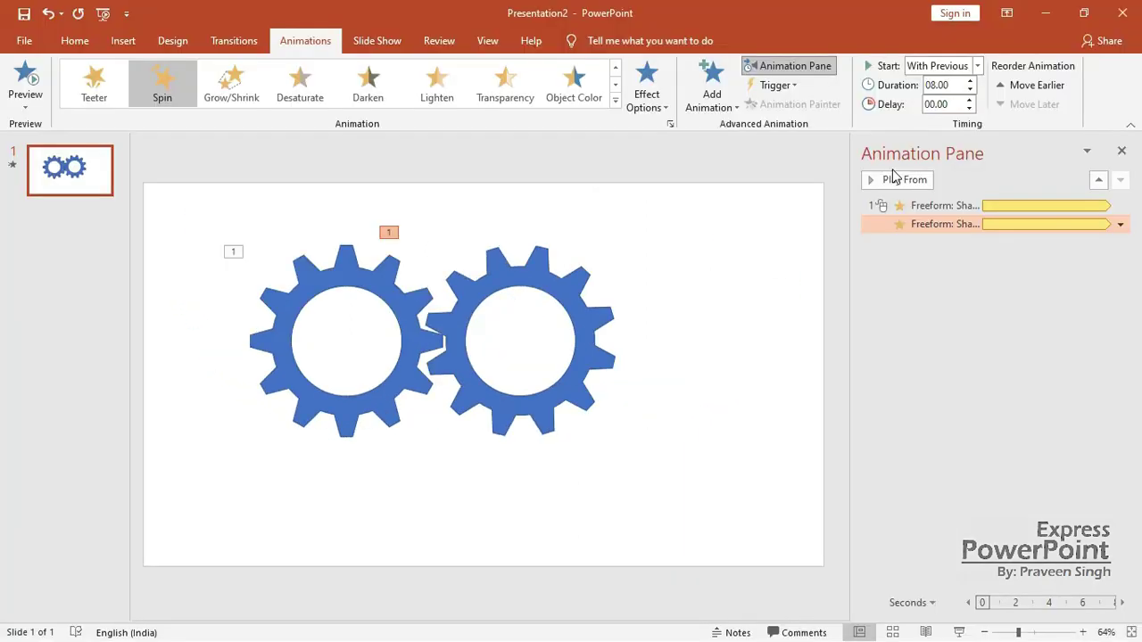
Apply a Round bevel shape effect to both the left and right gears.
{"action": "left_click", "coordinate": [413, 267]}
{"action": "left_click", "coordinate": [588, 41]}
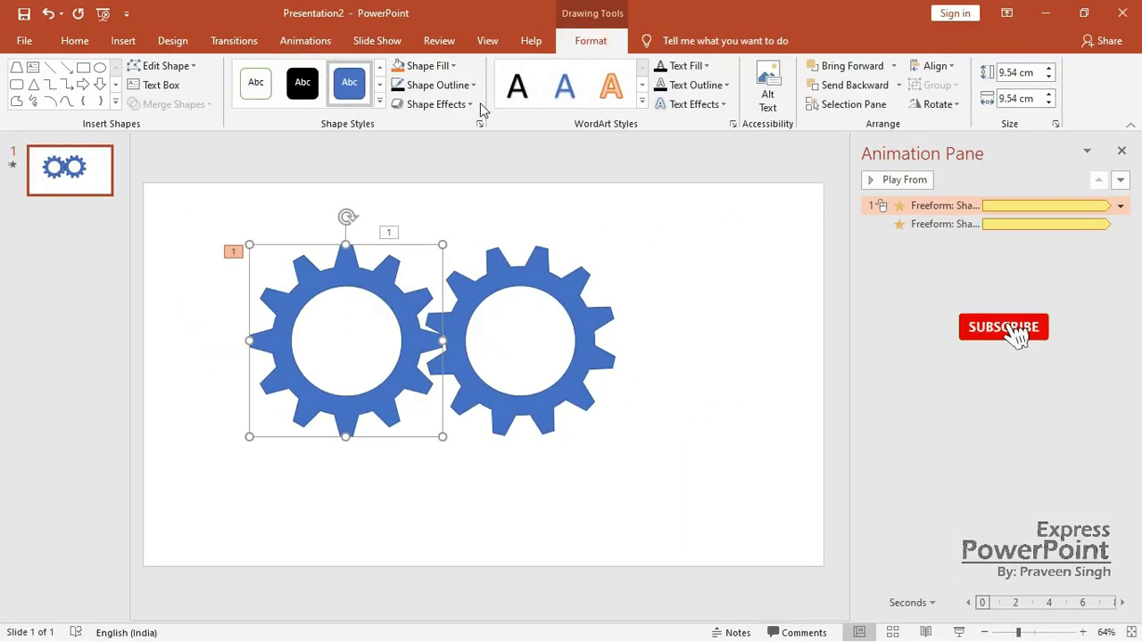
{"action": "left_click", "coordinate": [441, 104]}
{"action": "mouse_move", "coordinate": [442, 322]}
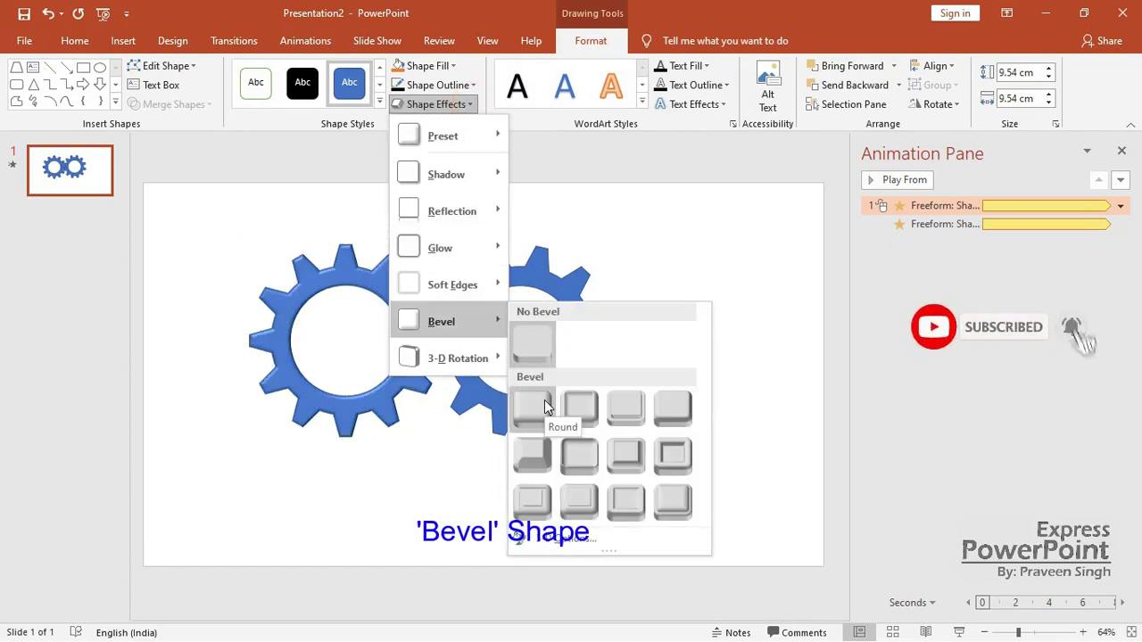
{"action": "left_click", "coordinate": [547, 407]}
{"action": "left_click", "coordinate": [548, 395]}
{"action": "left_click", "coordinate": [473, 105]}
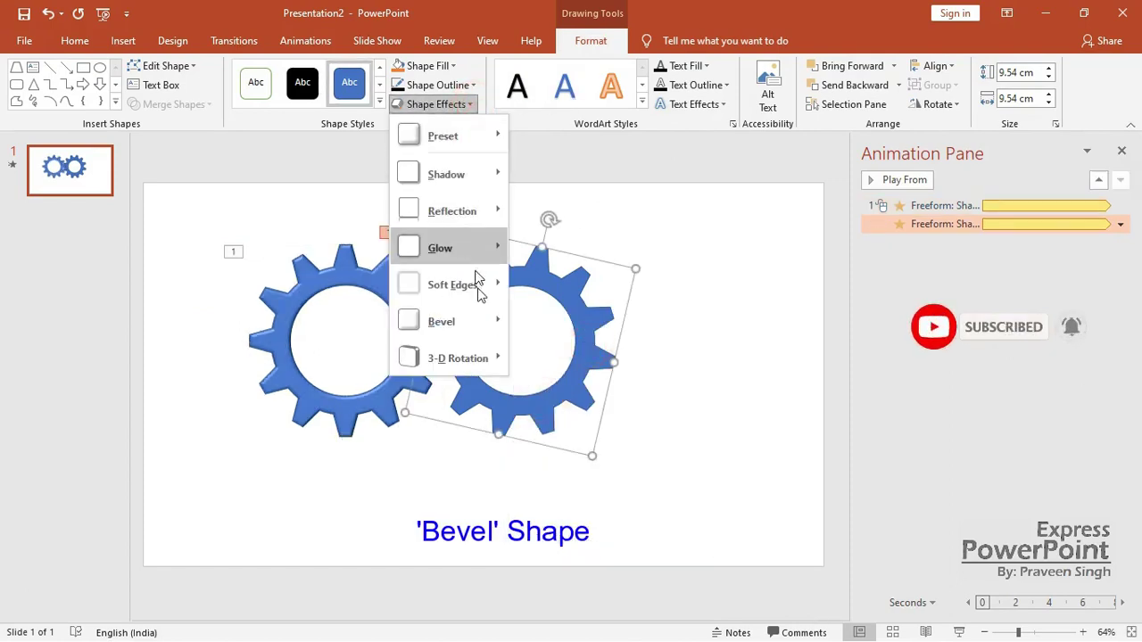
{"action": "left_click", "coordinate": [544, 404]}
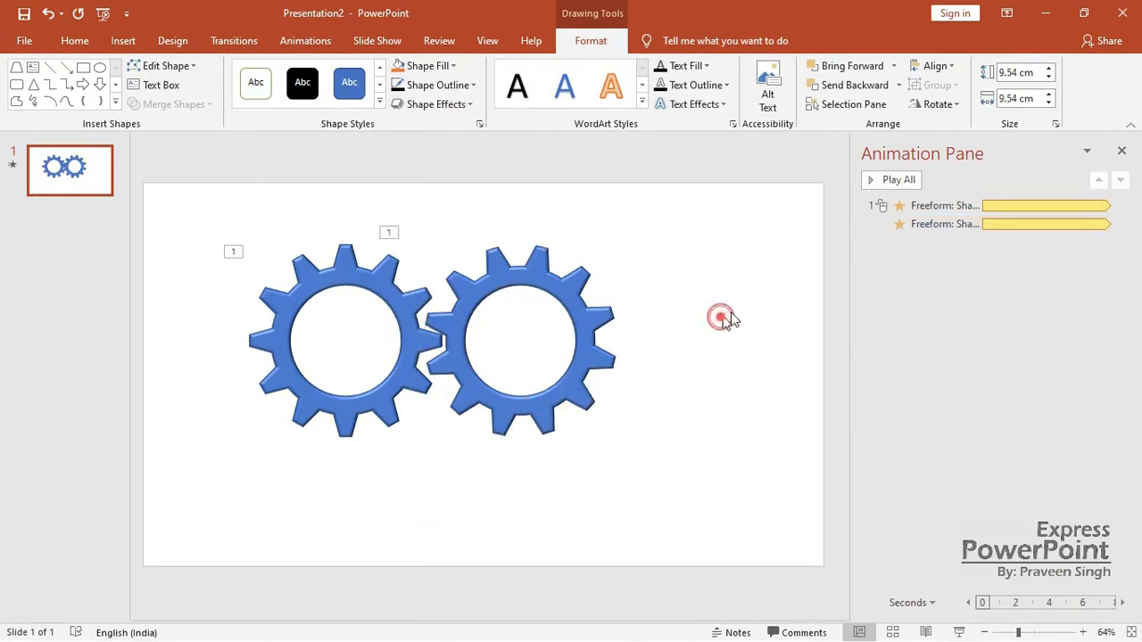
{"action": "left_click", "coordinate": [721, 318]}
{"action": "left_click", "coordinate": [442, 296]}
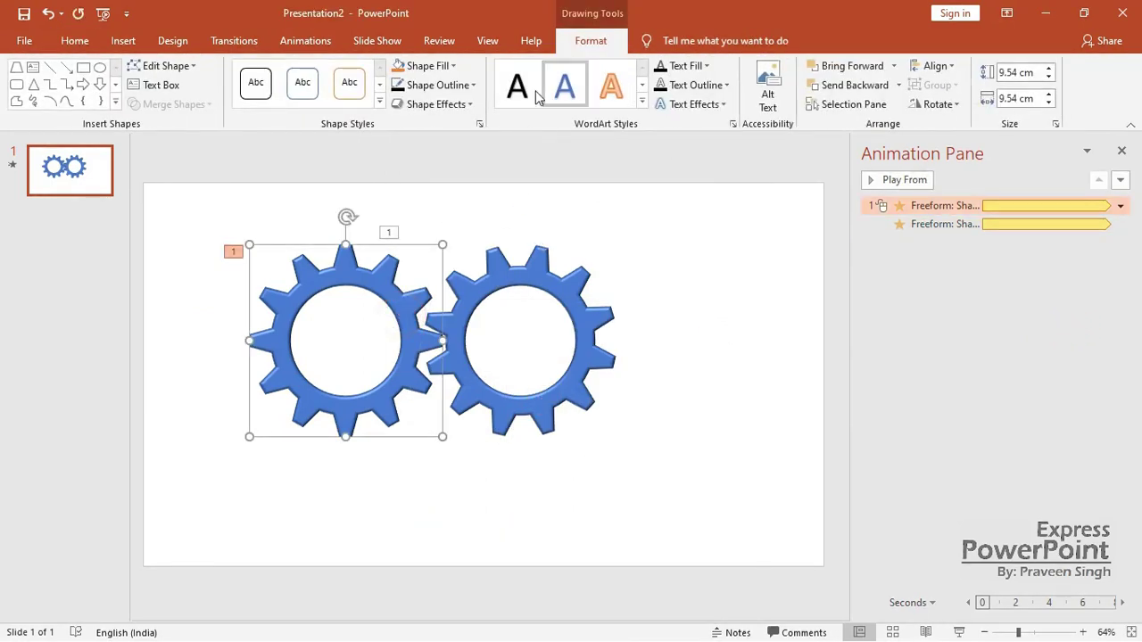
Give the left gear an orange Shape Fill, then run the slideshow to start both gears spinning.
{"action": "left_click", "coordinate": [452, 66]}
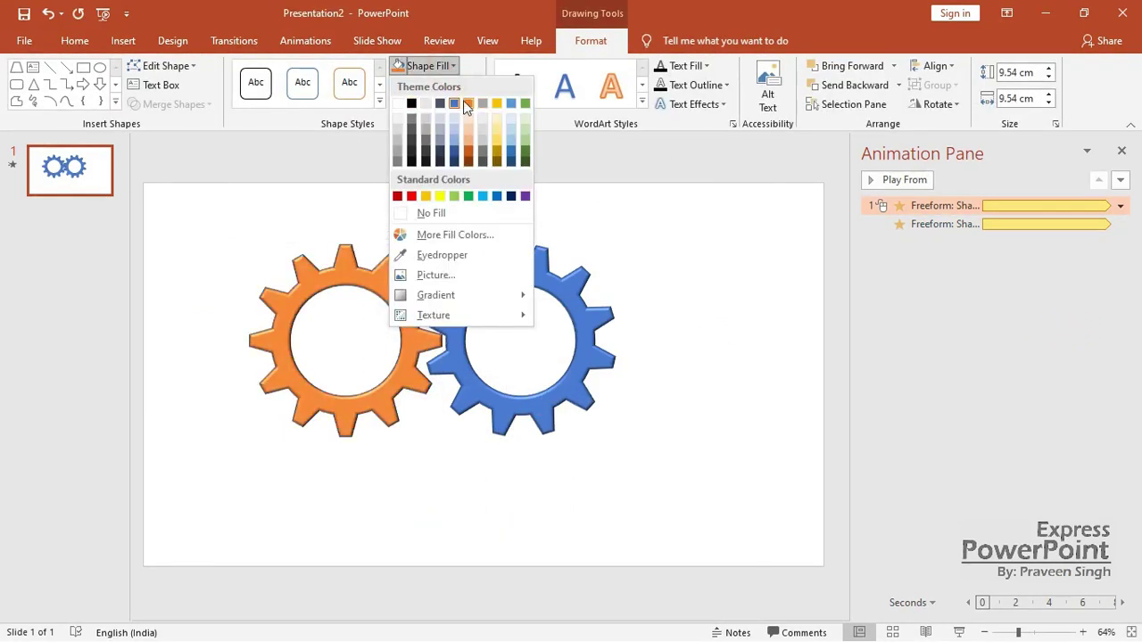
{"action": "left_click", "coordinate": [464, 106]}
{"action": "left_click", "coordinate": [699, 287]}
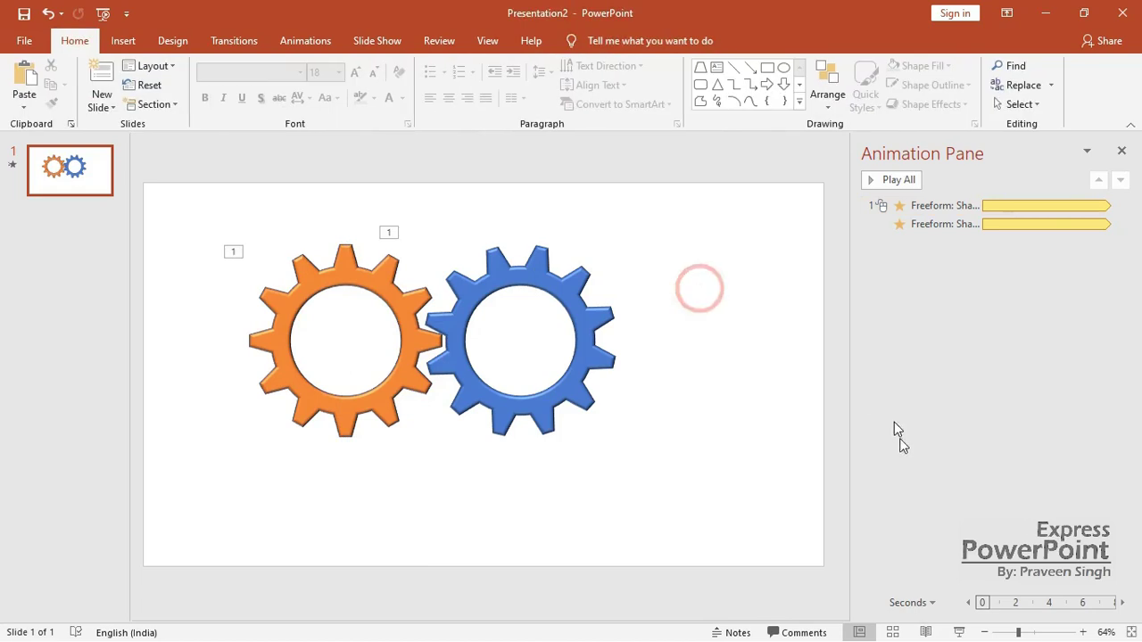
{"action": "left_click", "coordinate": [960, 633]}
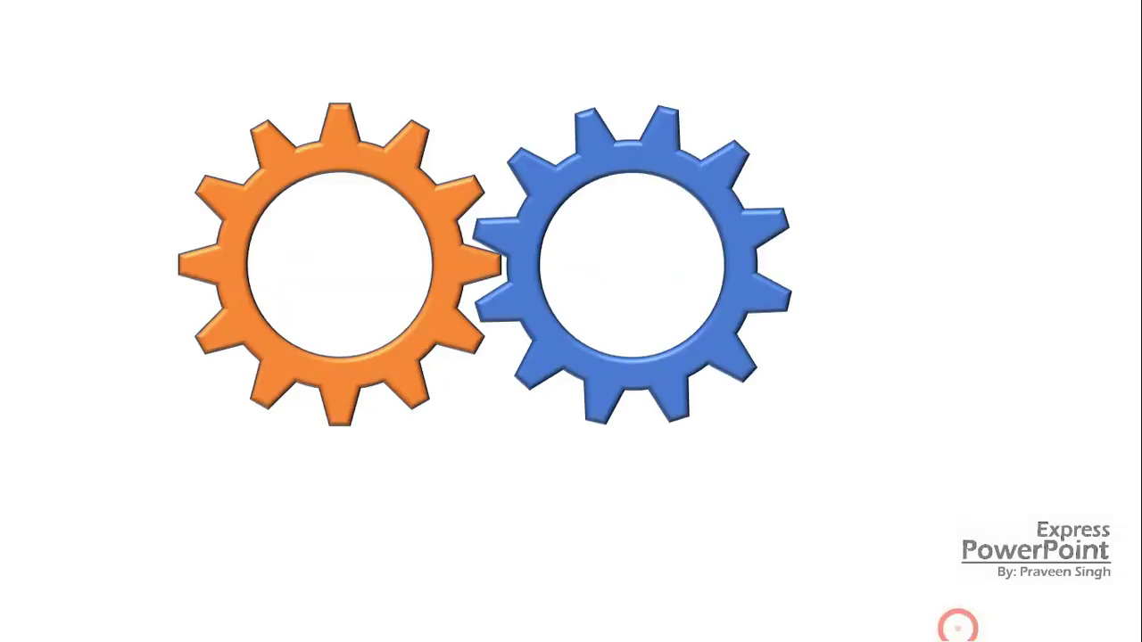
{"action": "left_click", "coordinate": [863, 81]}
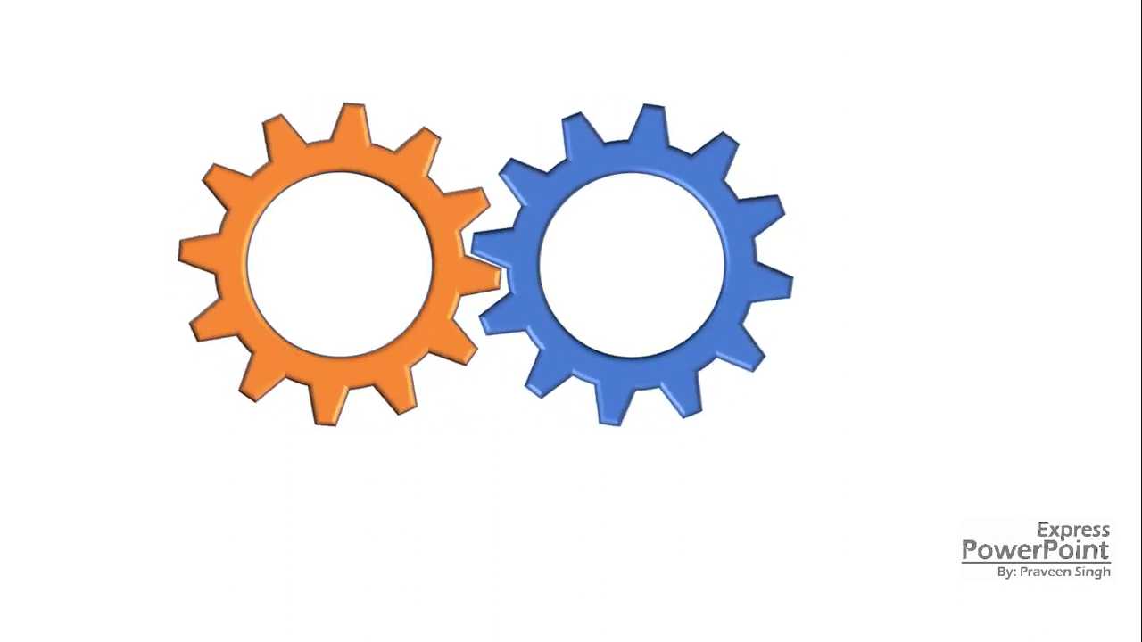
Set both gears' Spin animation Duration to 06.00 and replay the slideshow.
{"action": "key", "text": "Escape"}
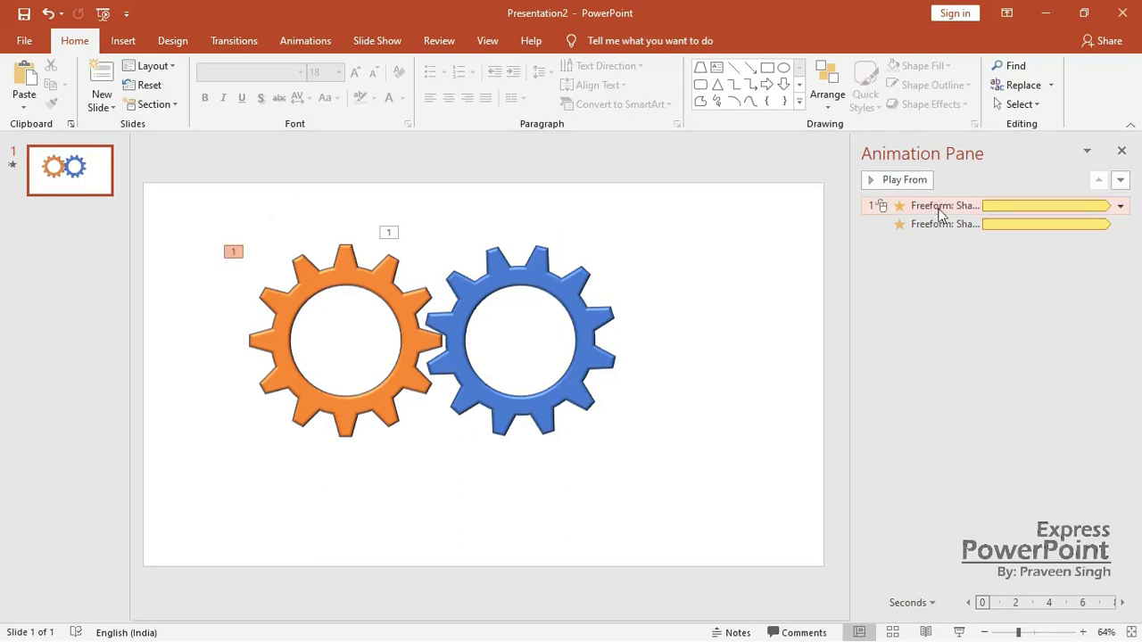
{"action": "left_click", "coordinate": [916, 210]}
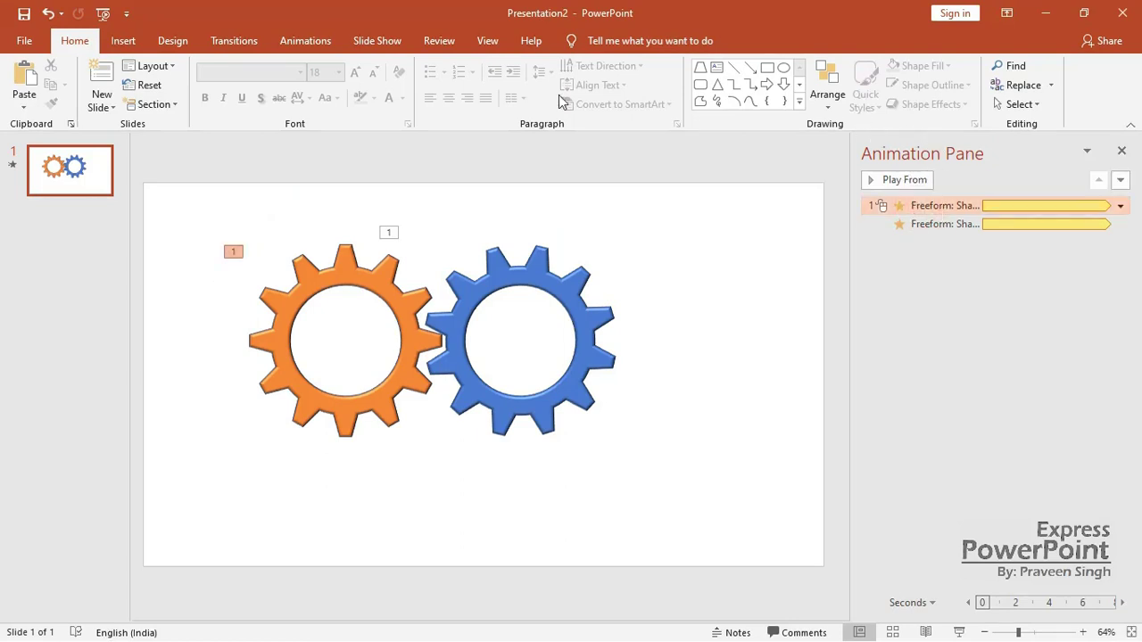
{"action": "left_click", "coordinate": [301, 45]}
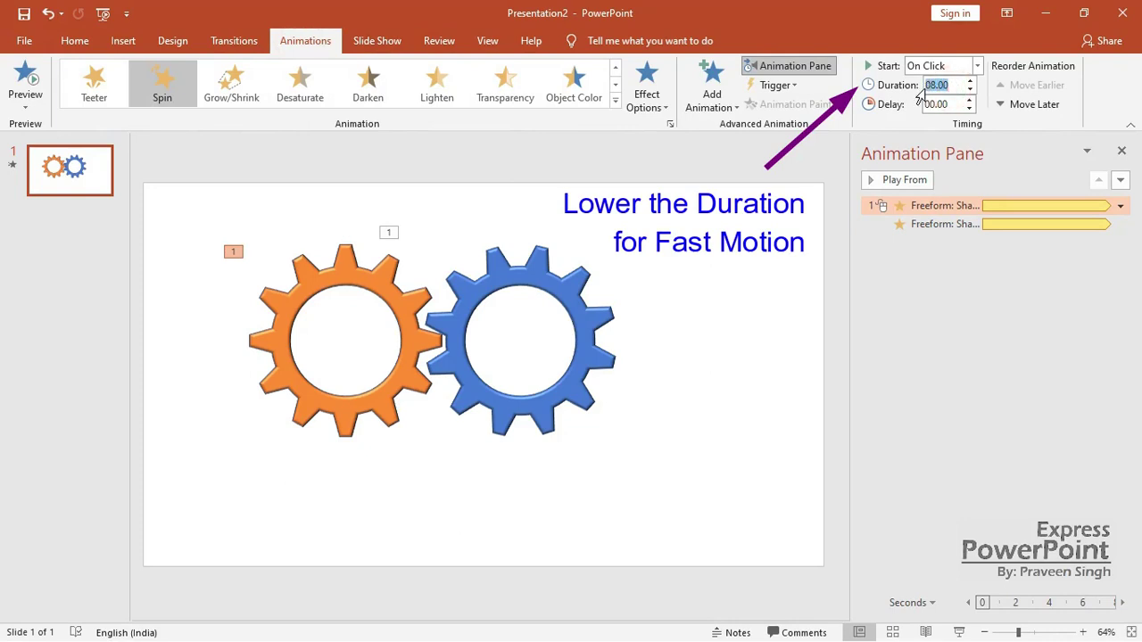
{"action": "left_click", "coordinate": [784, 255]}
{"action": "left_click", "coordinate": [940, 223]}
{"action": "type", "text": "6"}
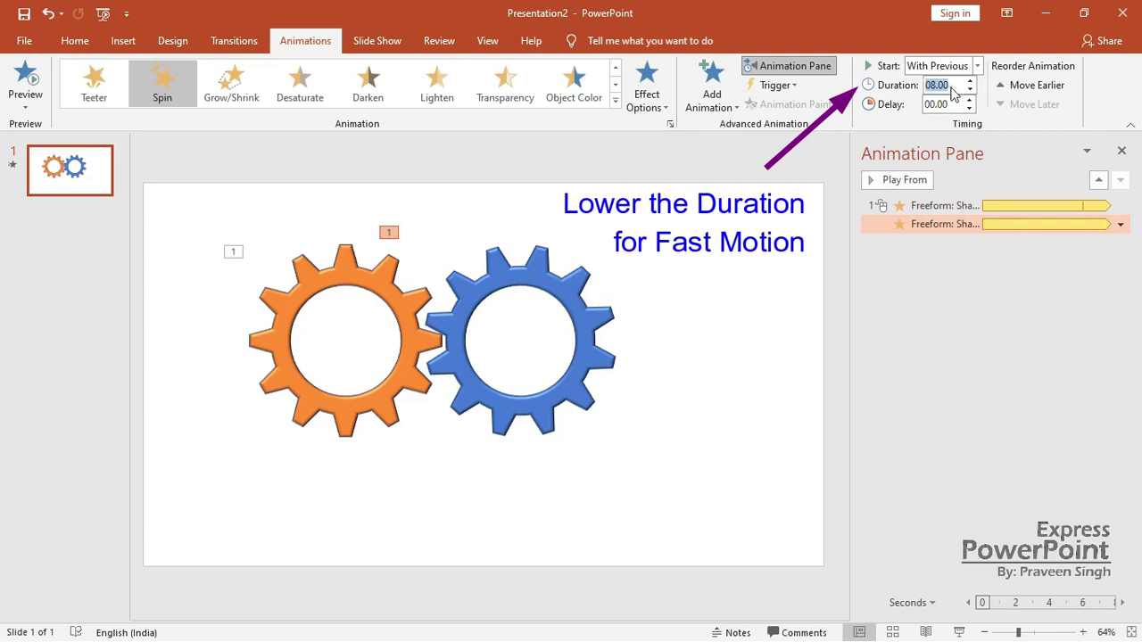
{"action": "left_click", "coordinate": [728, 250]}
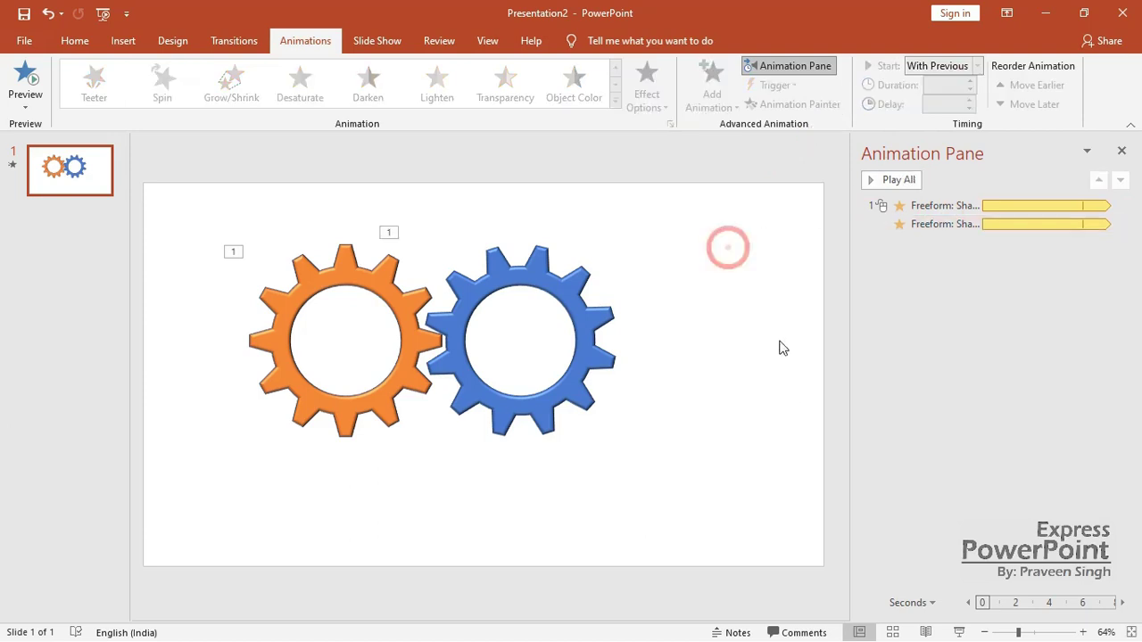
{"action": "left_click", "coordinate": [955, 632]}
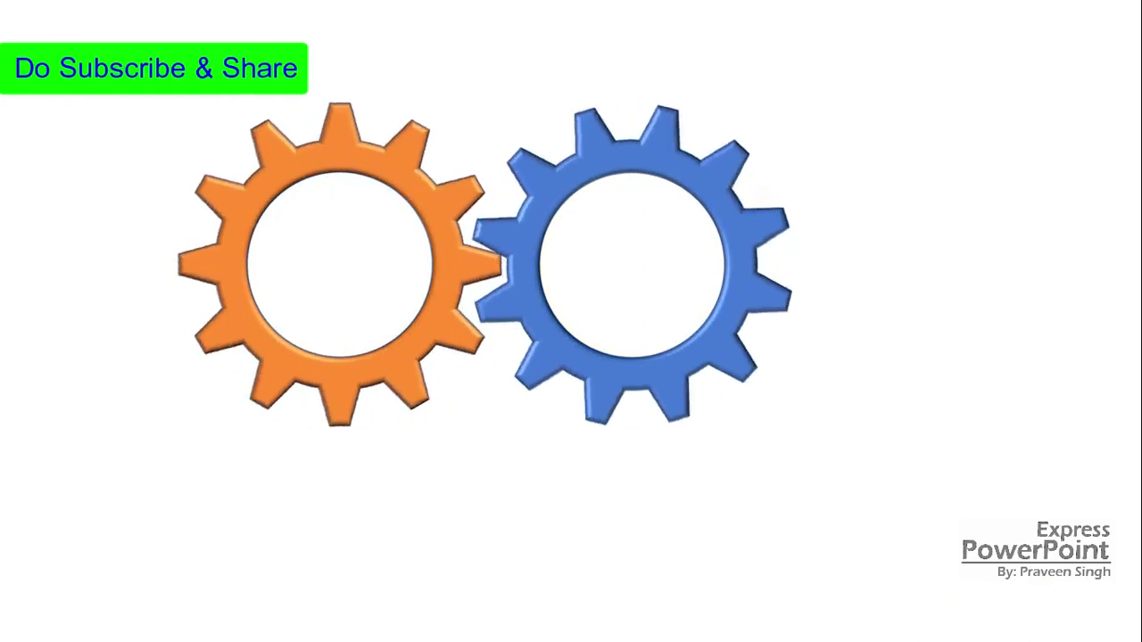
Click through the last animation and exit the slideshow to the orange and blue gears slide.
{"action": "left_click", "coordinate": [972, 140]}
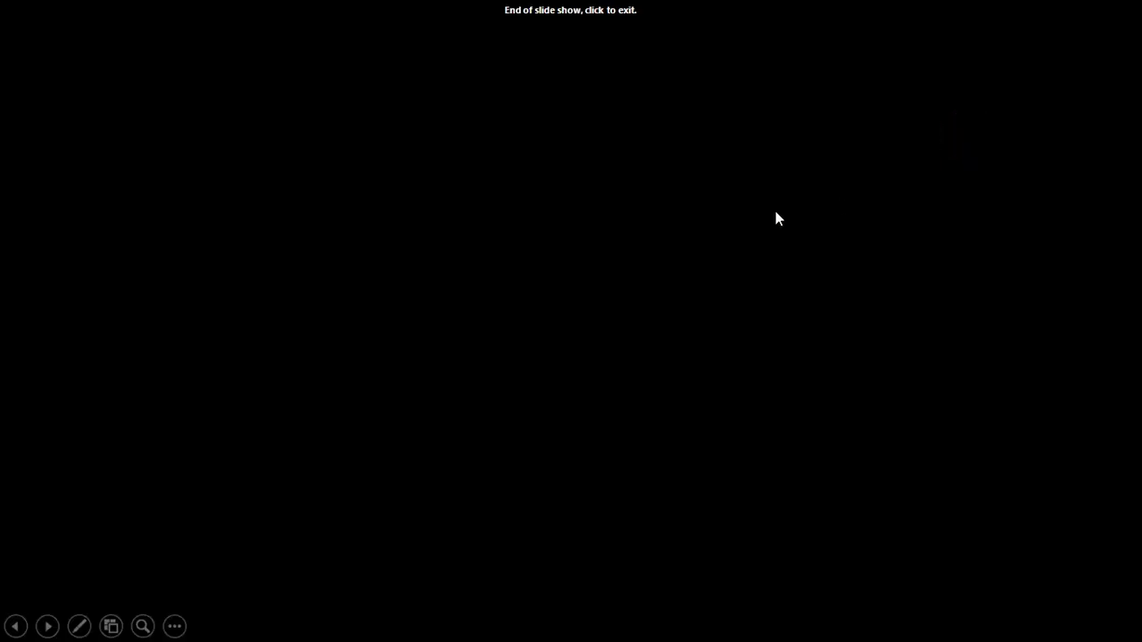
{"action": "left_click", "coordinate": [734, 221]}
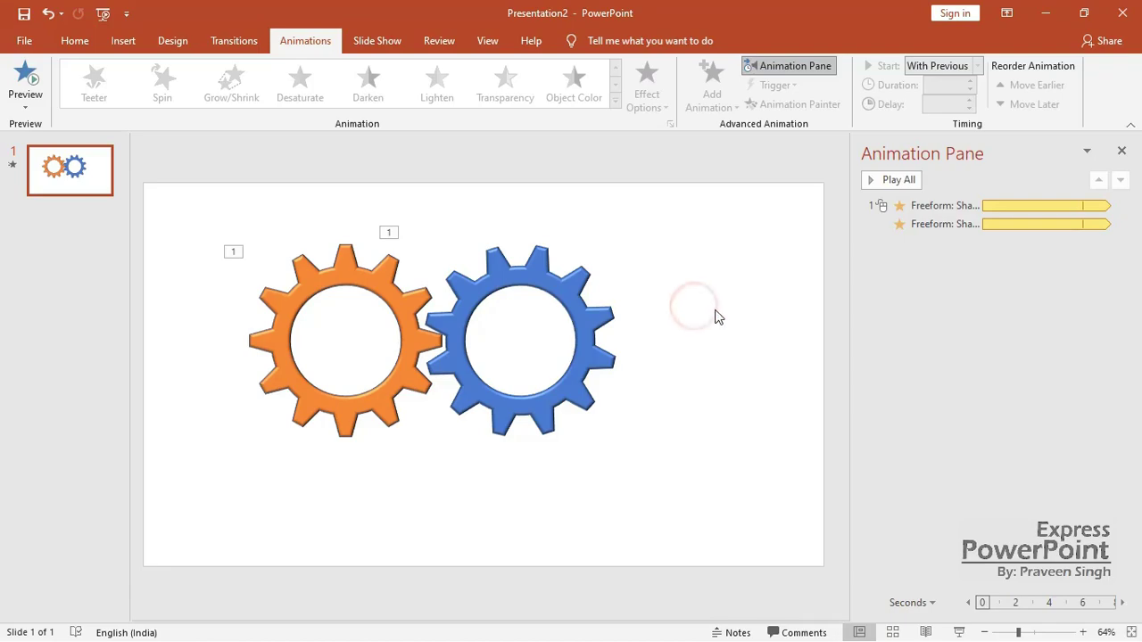